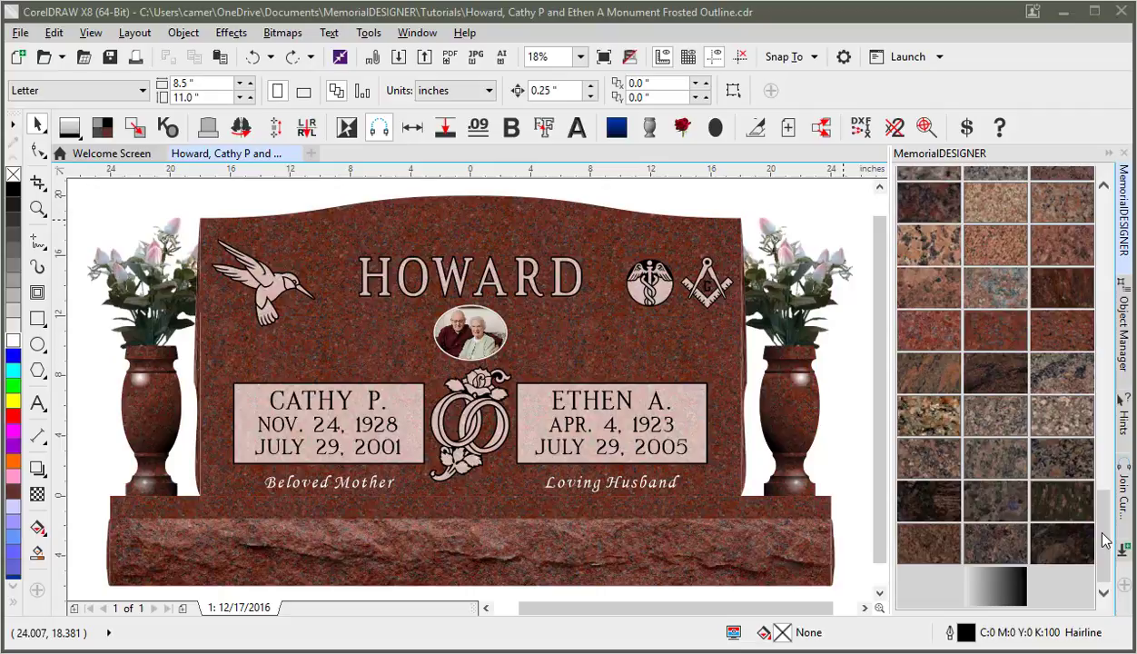
- Convert the monument design's granite fill to grayscale
{"action": "left_click_drag", "start_coordinate": [1105, 539], "coordinate": [1081, 239]}
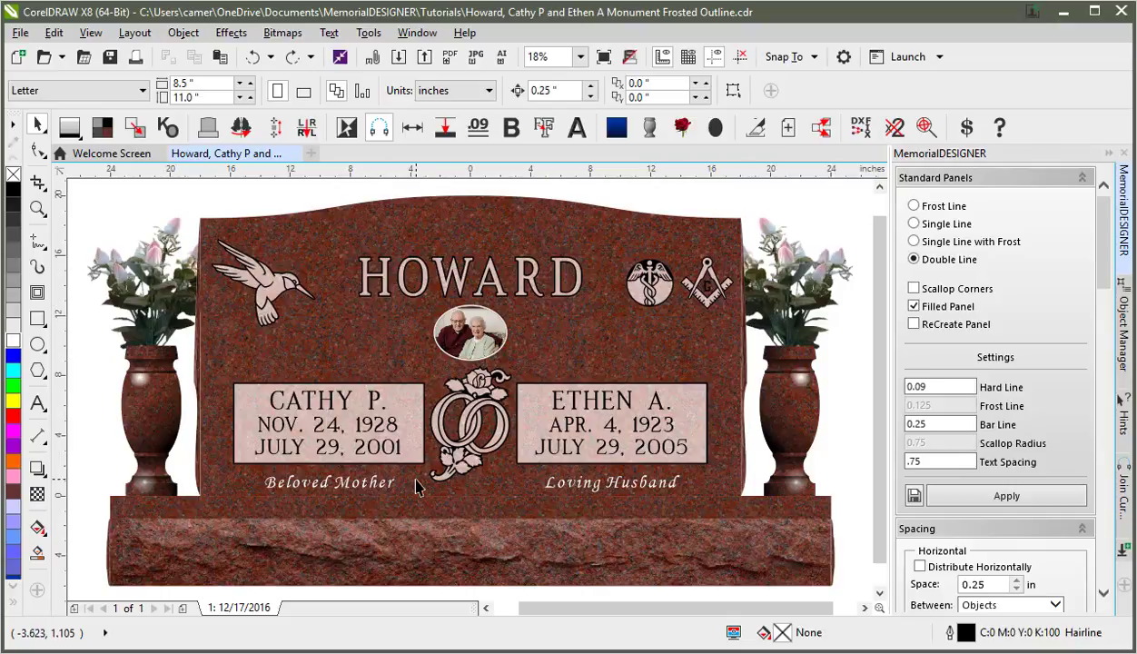
{"action": "left_click_drag", "start_coordinate": [1103, 252], "coordinate": [1009, 569]}
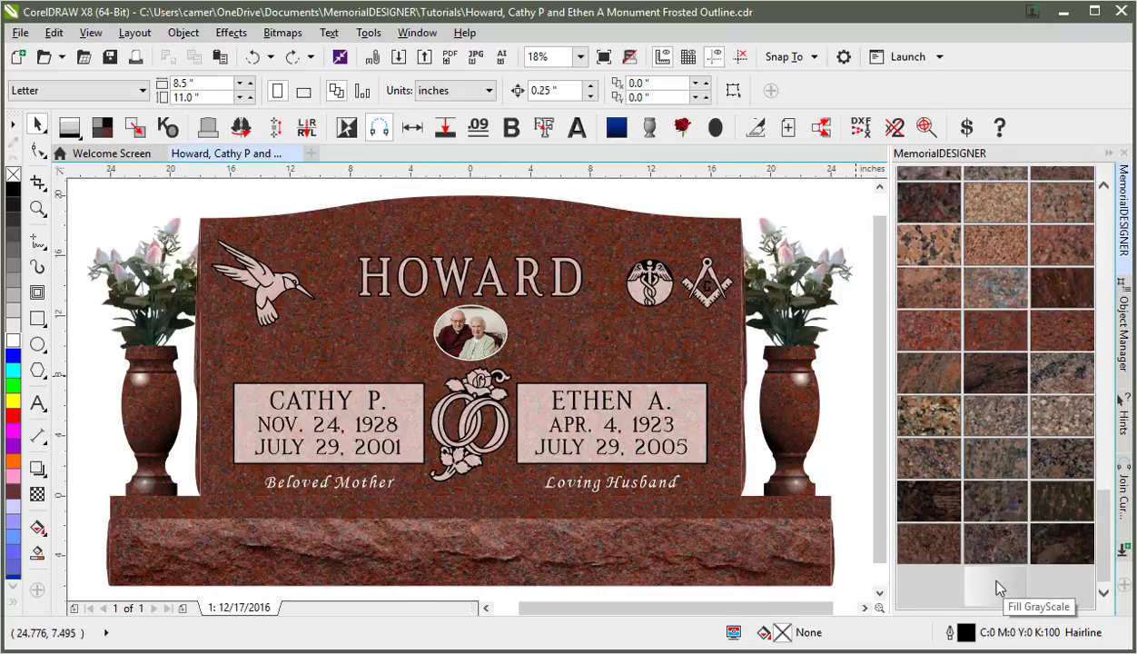
{"action": "left_click", "coordinate": [996, 582]}
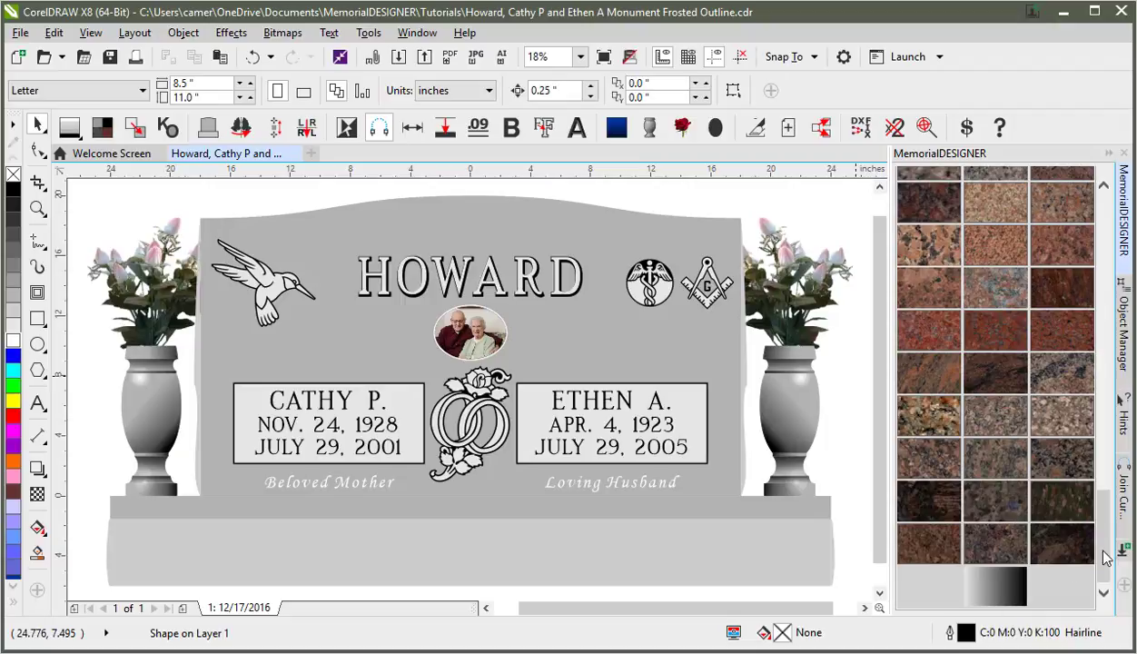
- Select both name-and-date panels with their text and apply the filled Double Line panel style
{"action": "scroll", "coordinate": [1107, 556], "scroll_direction": "up", "scroll_amount": 10}
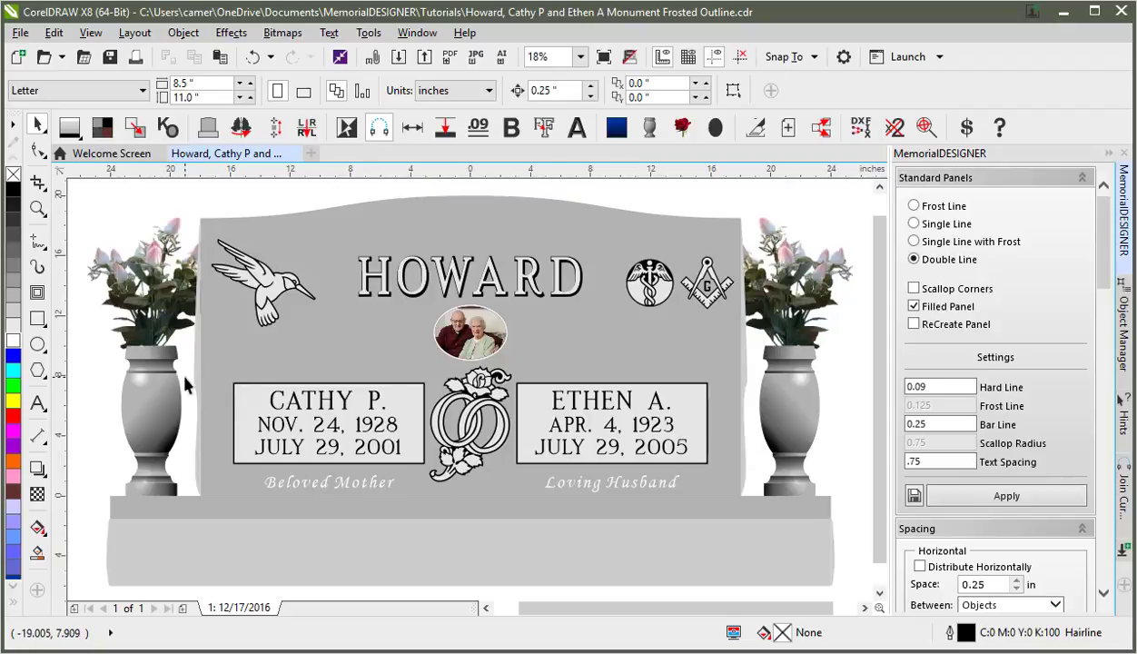
{"action": "left_click_drag", "start_coordinate": [185, 381], "coordinate": [756, 475]}
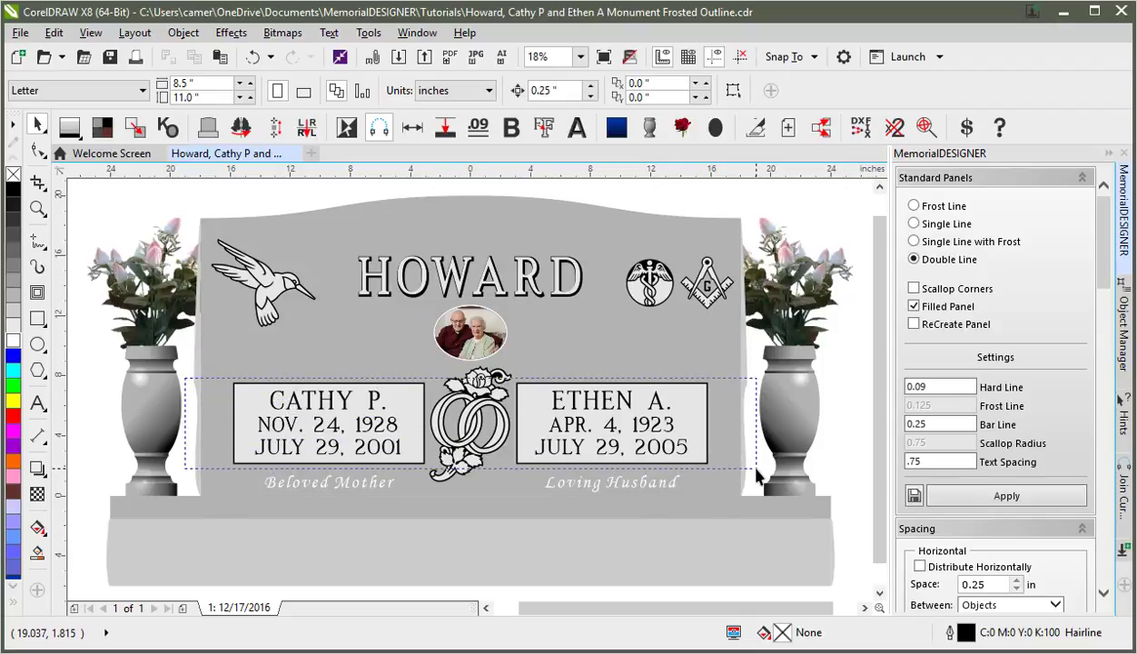
{"action": "left_click_drag", "start_coordinate": [757, 474], "coordinate": [757, 474]}
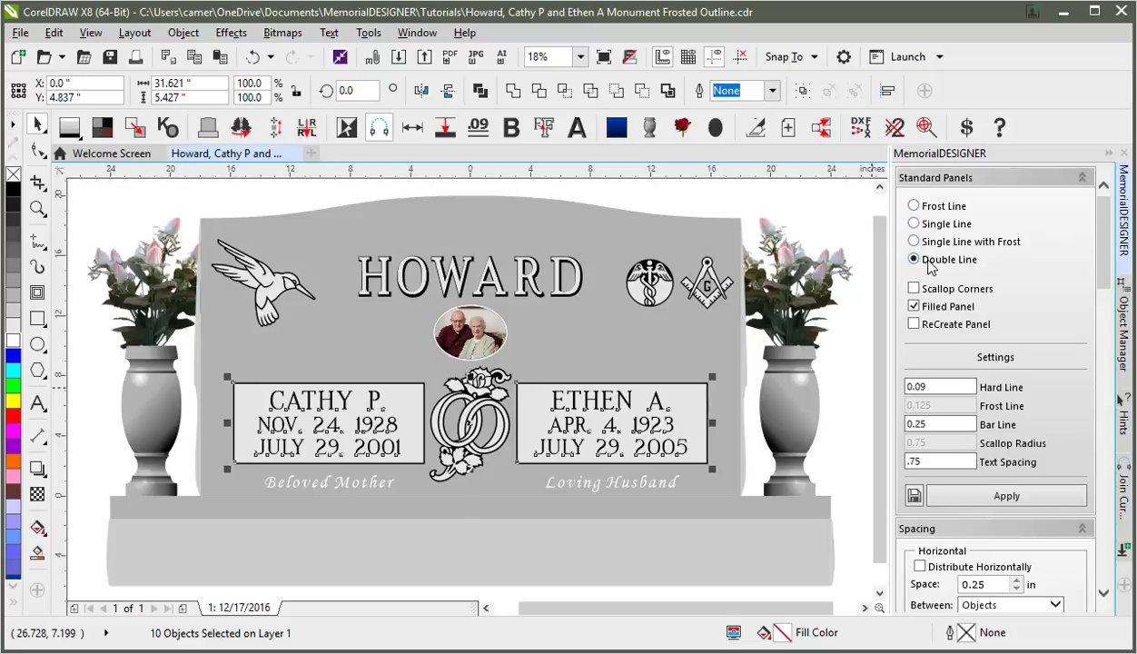
{"action": "left_click", "coordinate": [960, 500]}
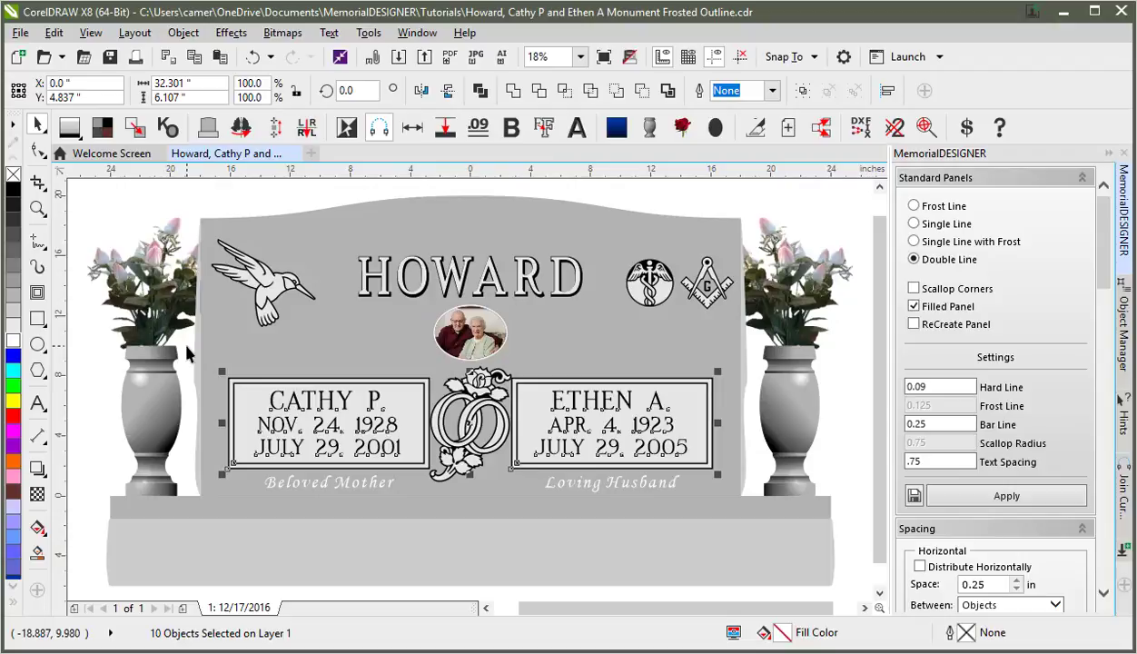
- Apply the Frost Line style to both name-and-date panels, followed by the Single Line style with a 0.09 hard line
{"action": "left_click", "coordinate": [915, 207]}
{"action": "left_click", "coordinate": [1002, 498]}
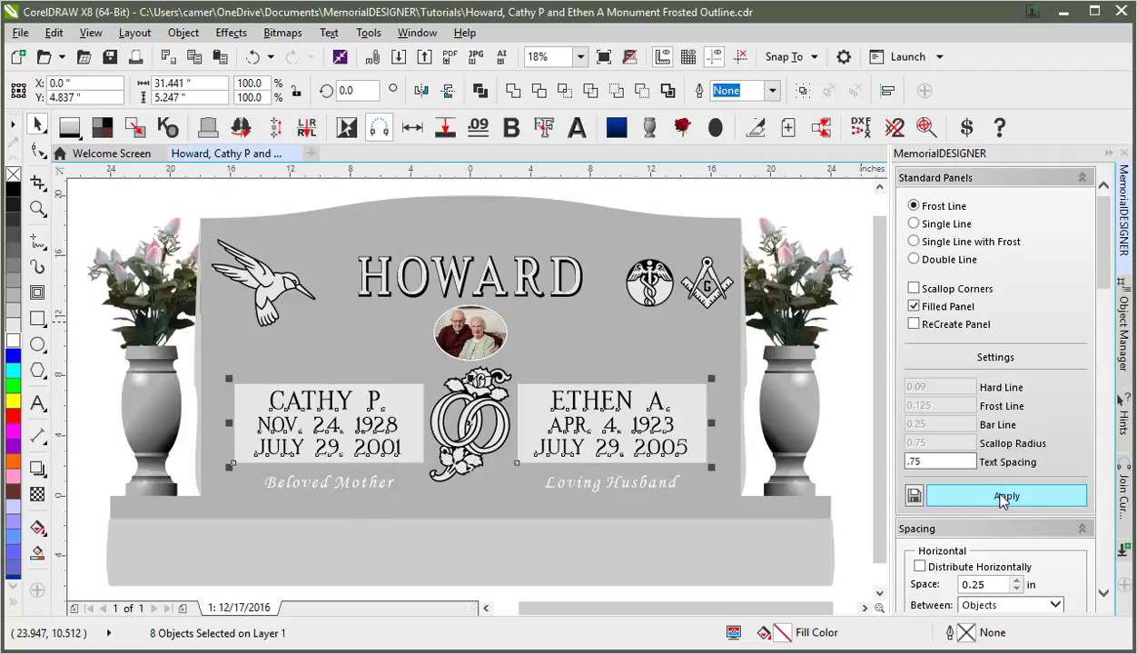
{"action": "left_click", "coordinate": [913, 224]}
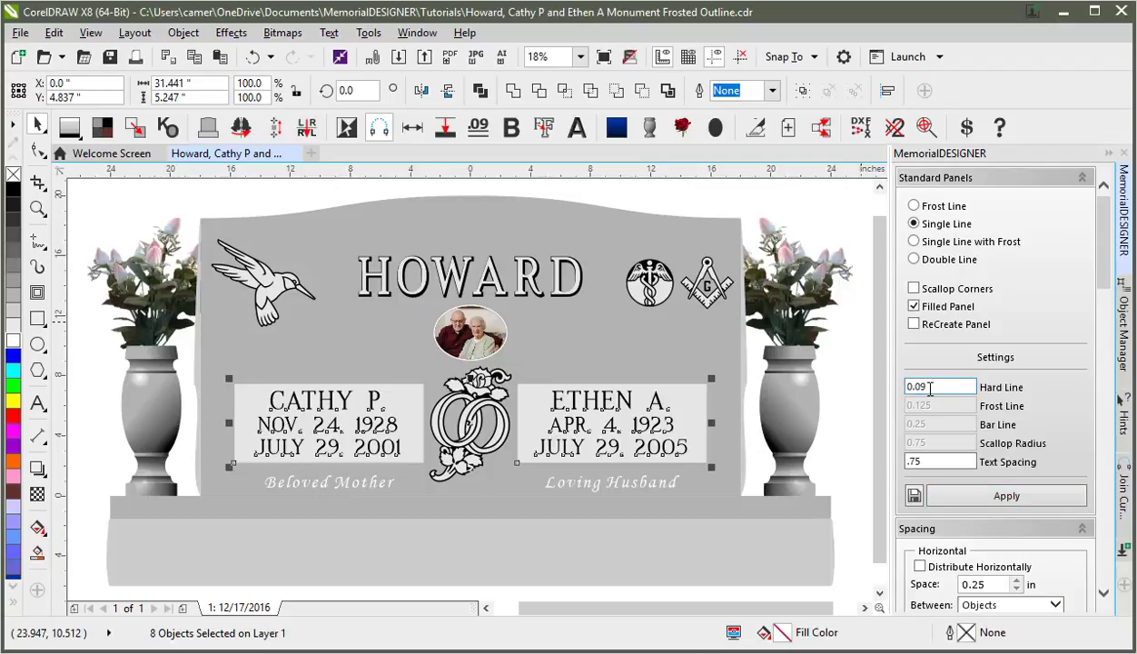
{"action": "left_click", "coordinate": [987, 503]}
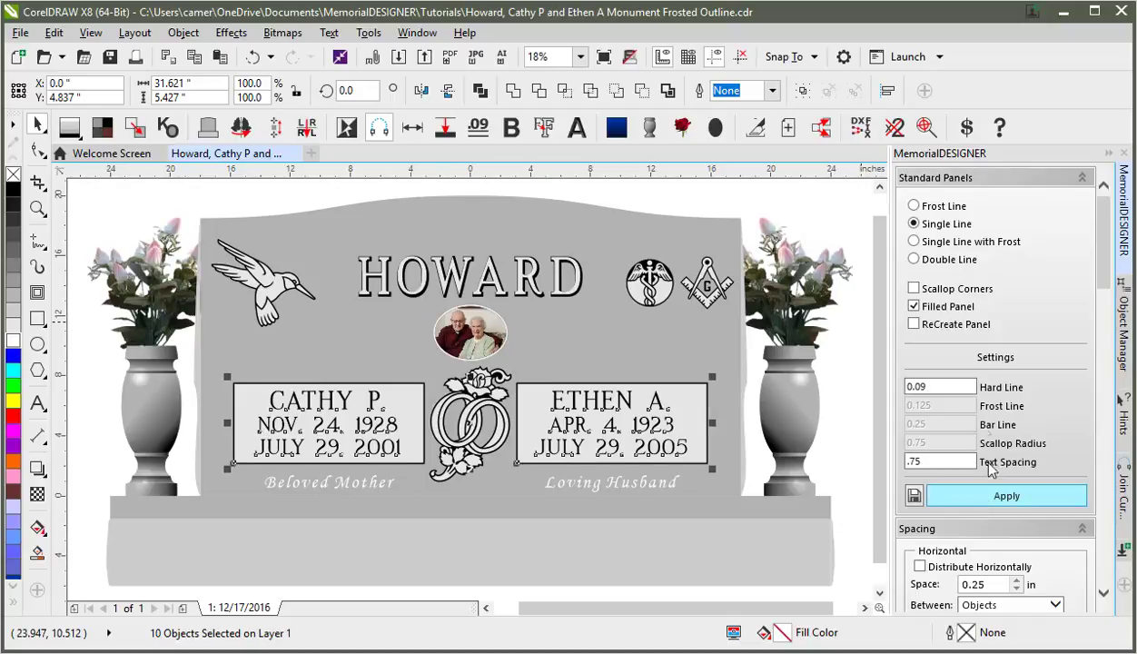
- Apply Single Line with Frost with a 0.125 frost line to both panels, followed by Double Line with a 0.25 bar line
{"action": "left_click", "coordinate": [917, 242]}
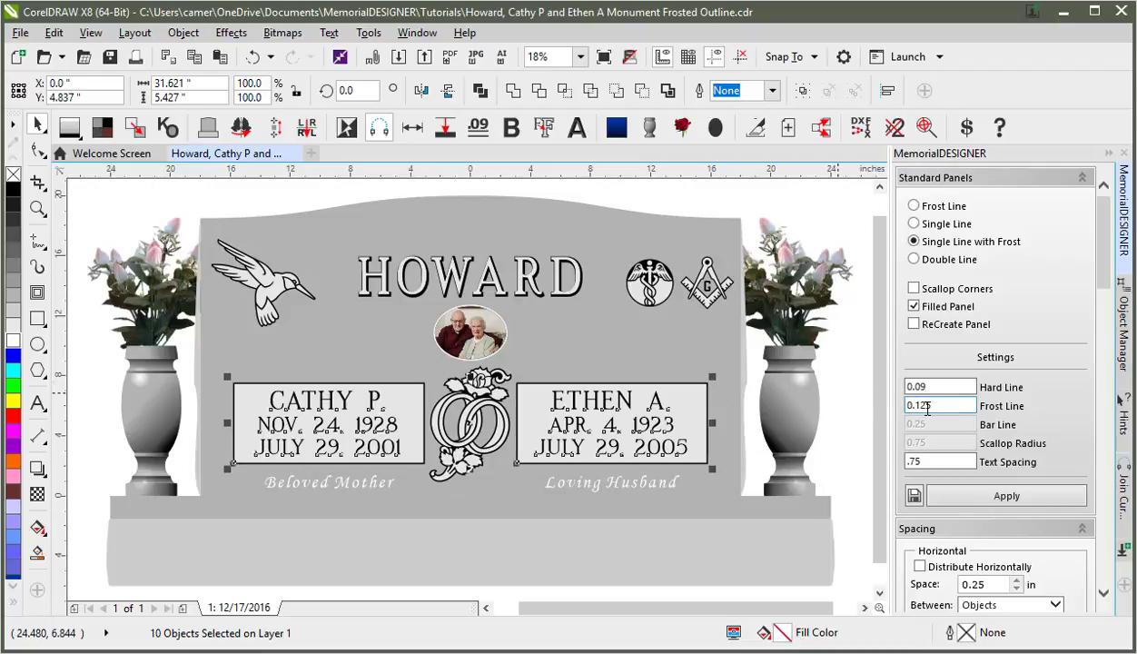
{"action": "left_click", "coordinate": [998, 499]}
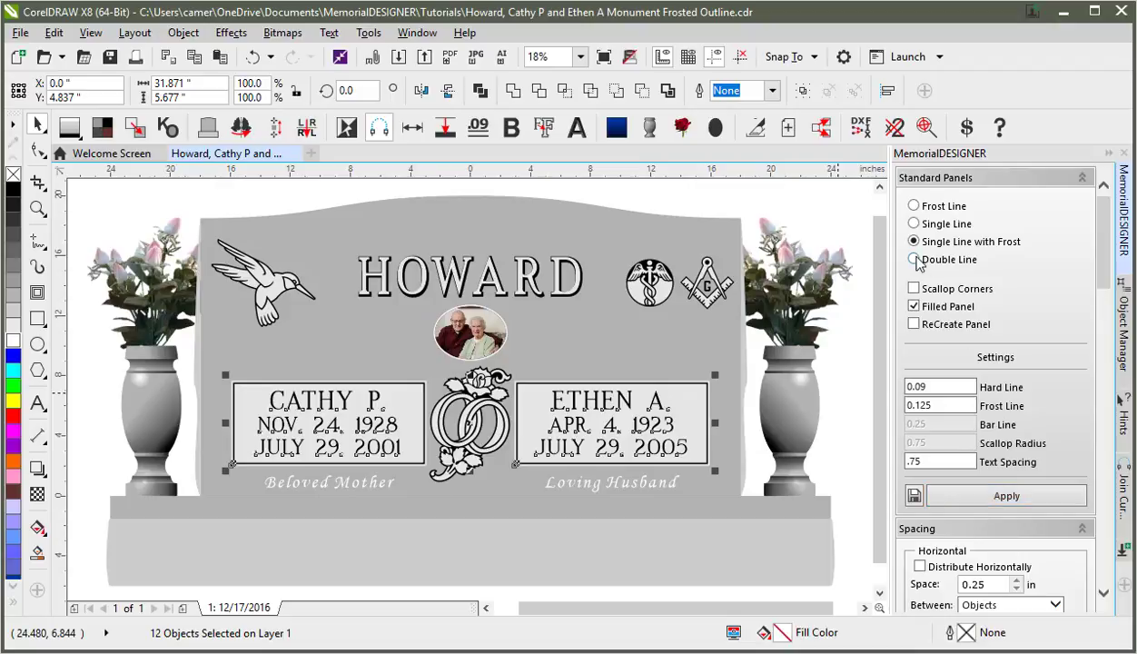
{"action": "left_click", "coordinate": [915, 260]}
{"action": "left_click", "coordinate": [1007, 495]}
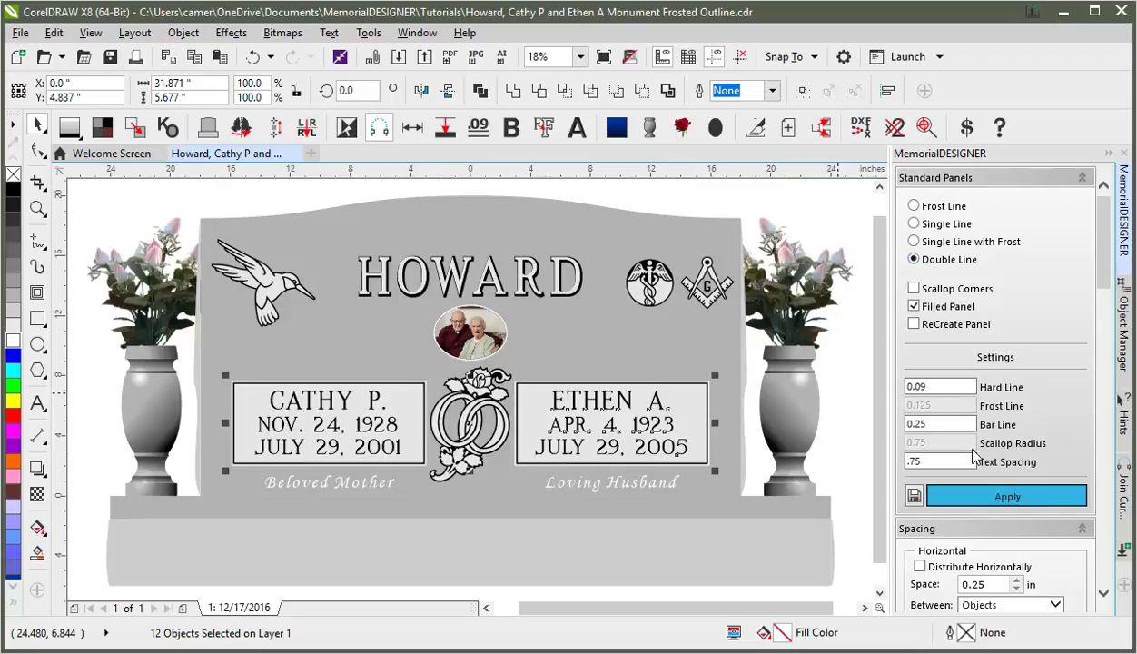
{"action": "left_click", "coordinate": [929, 424]}
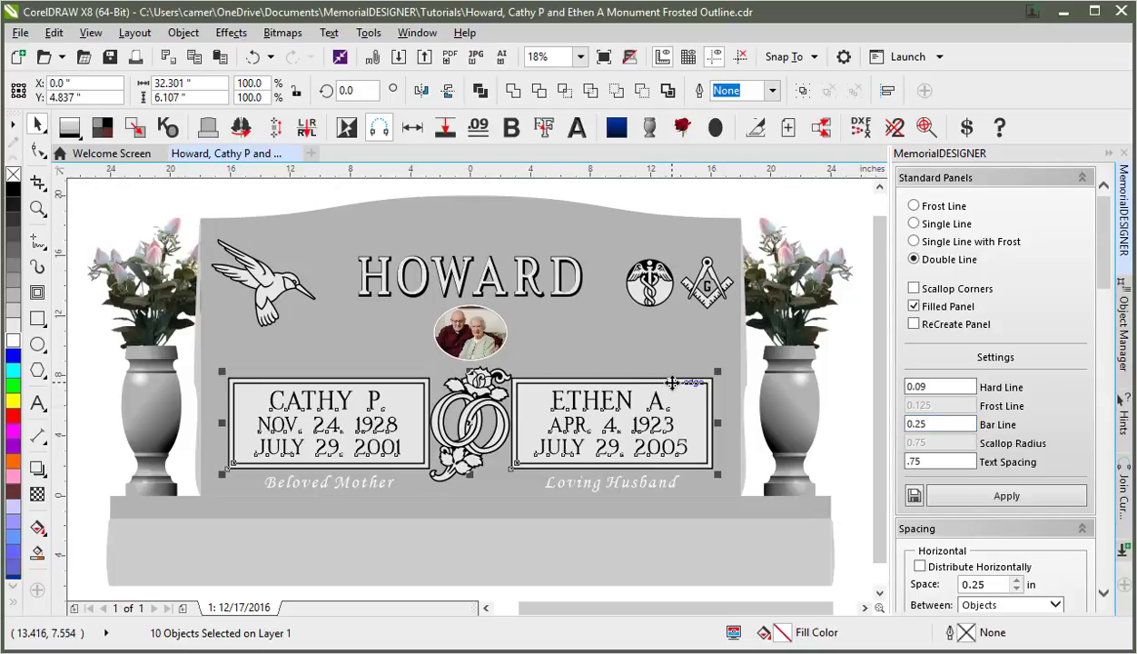
{"action": "left_click", "coordinate": [924, 427]}
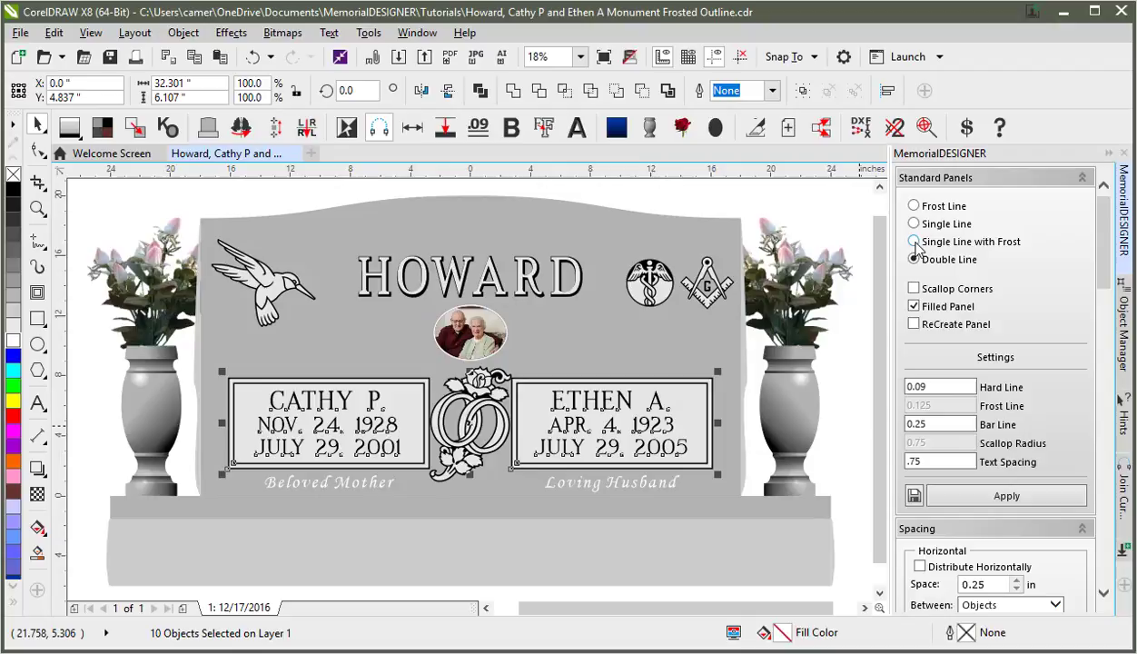
- Save the standard panel settings with Double Line as the selected style
{"action": "left_click", "coordinate": [915, 224]}
{"action": "left_click", "coordinate": [915, 242]}
{"action": "left_click", "coordinate": [916, 259]}
{"action": "left_click", "coordinate": [915, 496]}
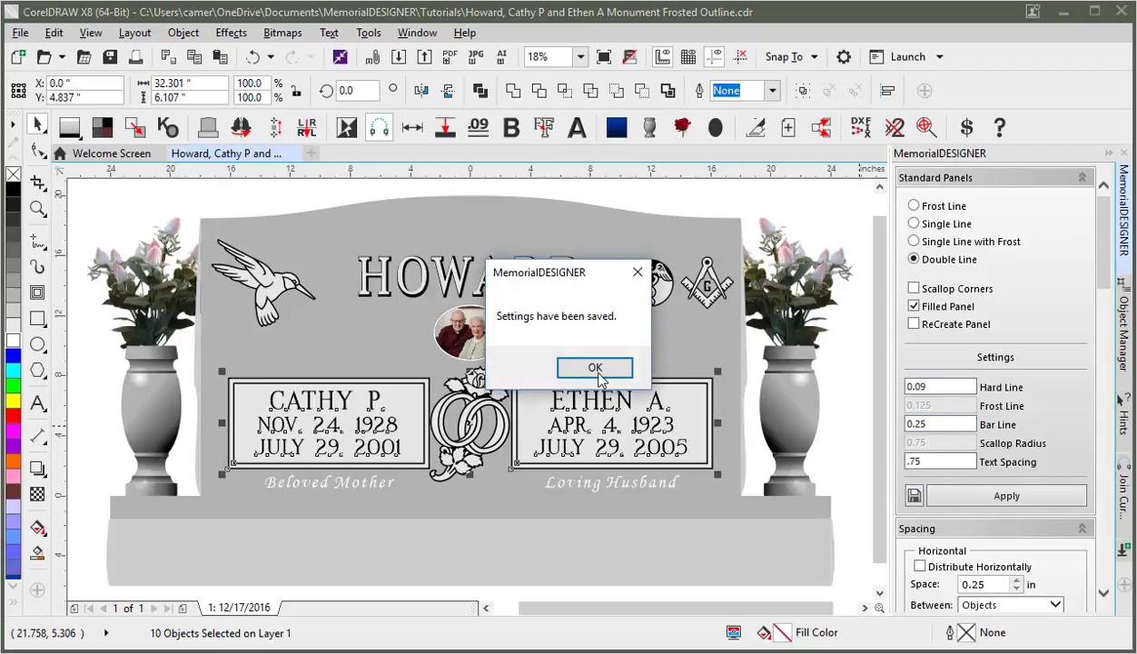
{"action": "left_click", "coordinate": [595, 368]}
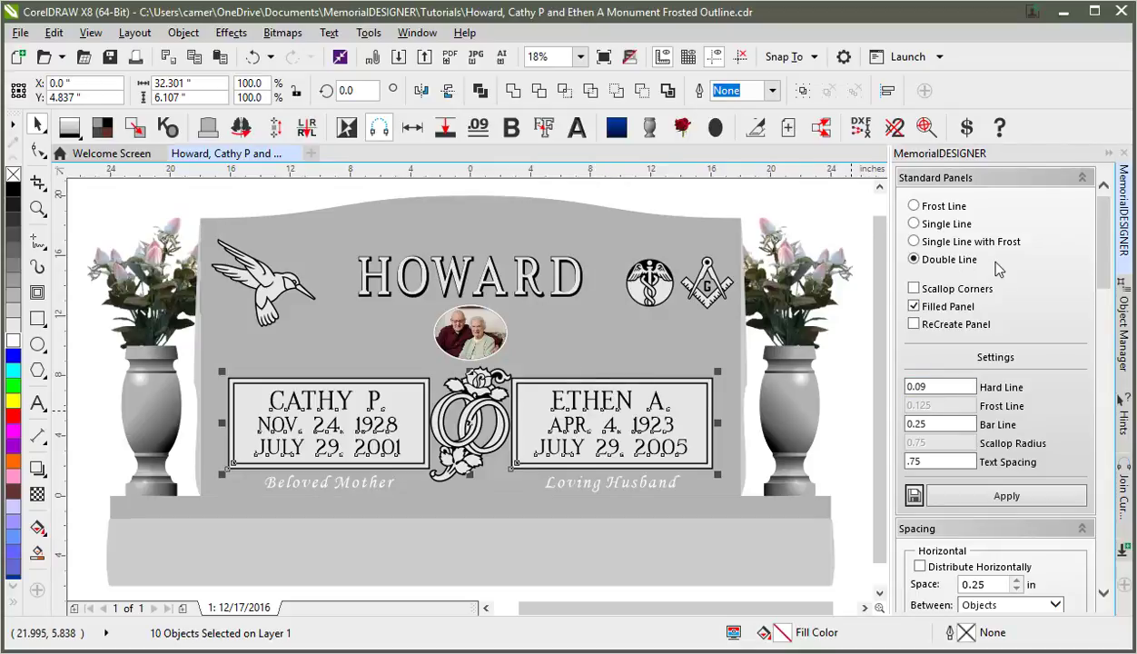
- Apply scalloped corners with a 0.75 radius to both panels and switch their style to Frost Line
{"action": "left_click", "coordinate": [915, 289]}
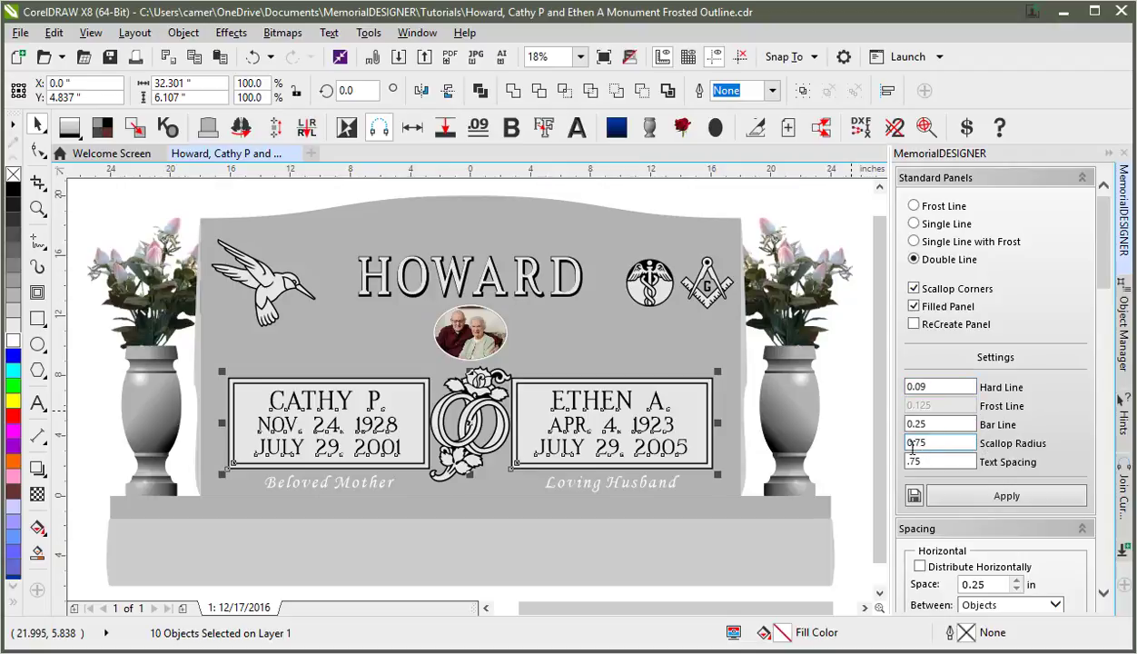
{"action": "left_click", "coordinate": [1003, 506]}
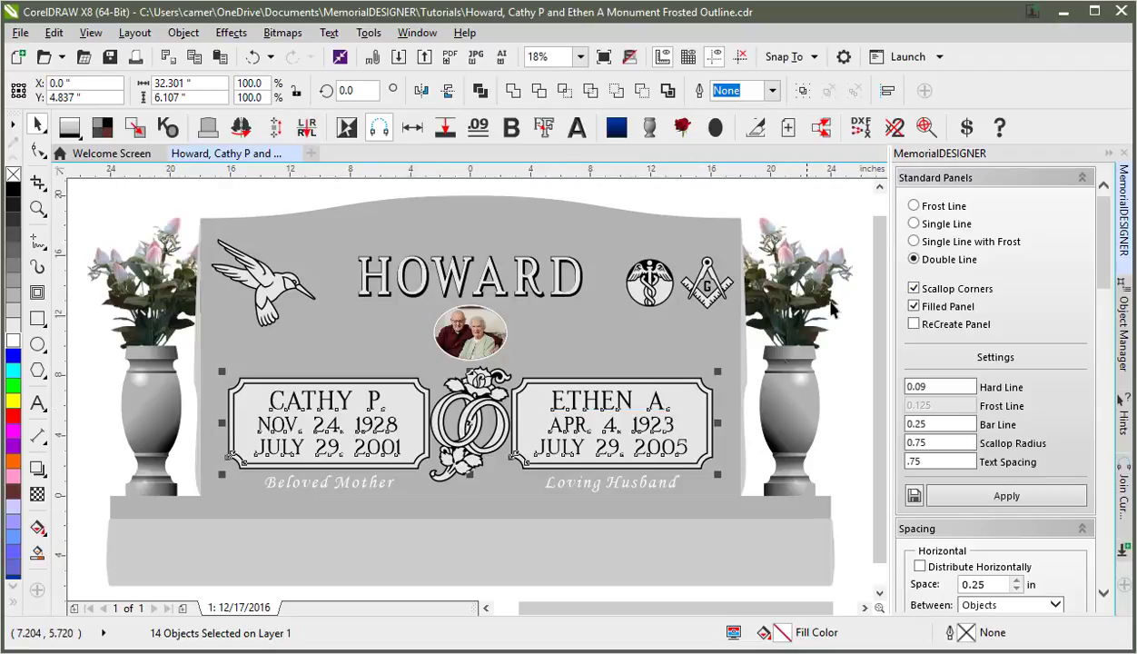
{"action": "left_click", "coordinate": [915, 206]}
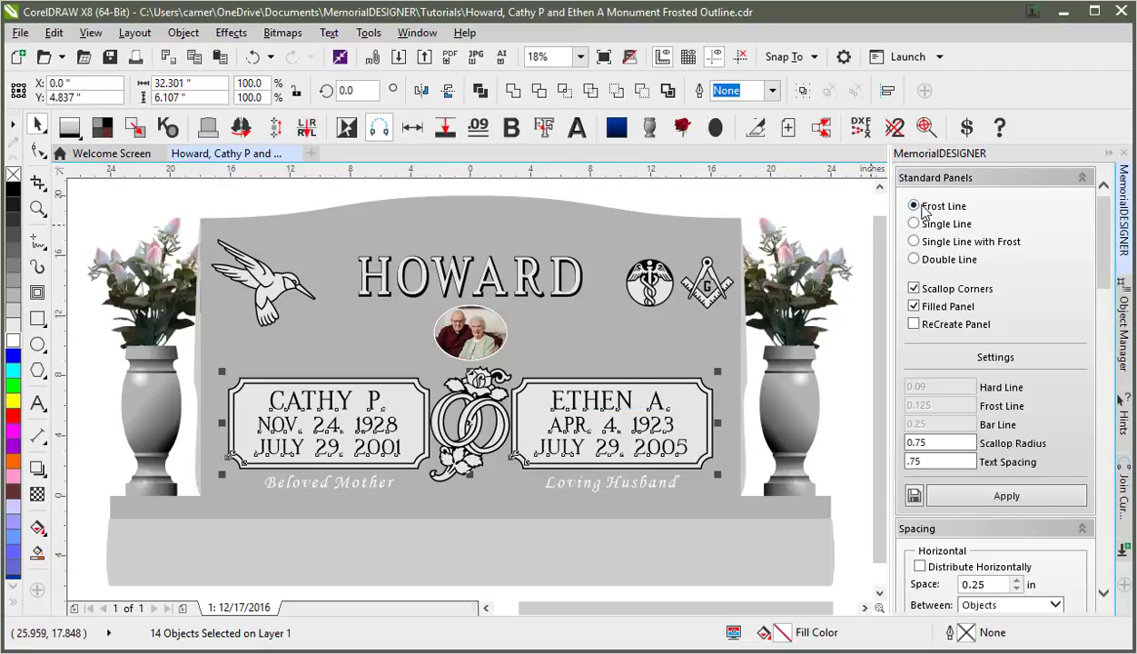
{"action": "left_click", "coordinate": [1015, 497]}
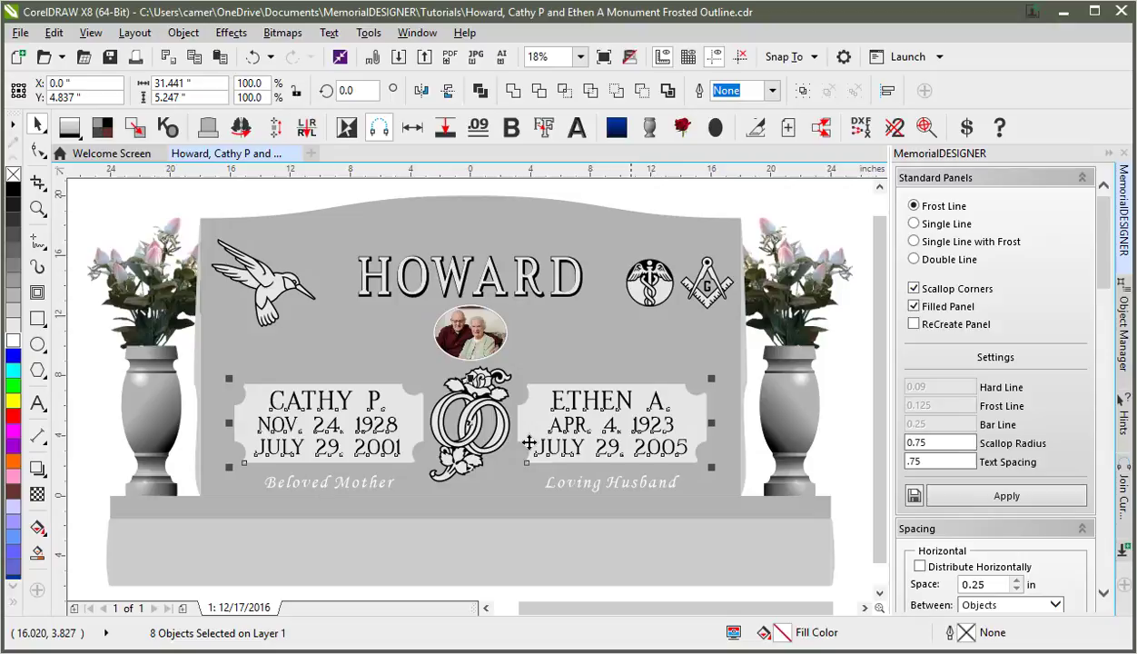
- Reapply the scalloped Frost Line panels, then rebuild them with the ReCreate Panel option enabled
{"action": "left_click", "coordinate": [983, 503]}
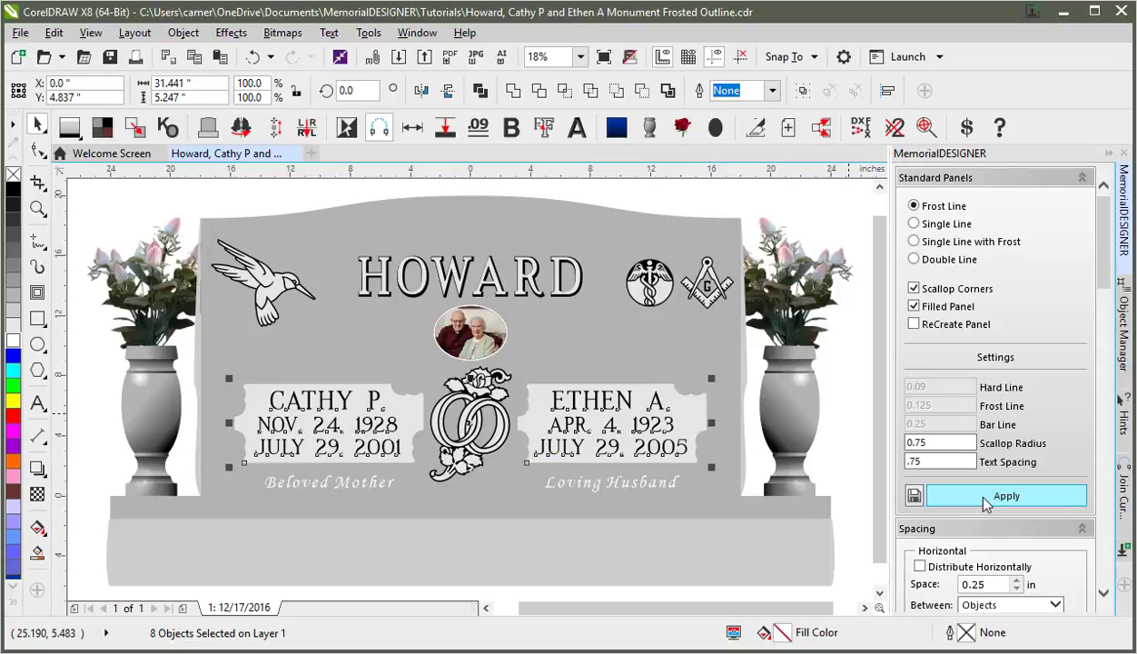
{"action": "left_click", "coordinate": [987, 504]}
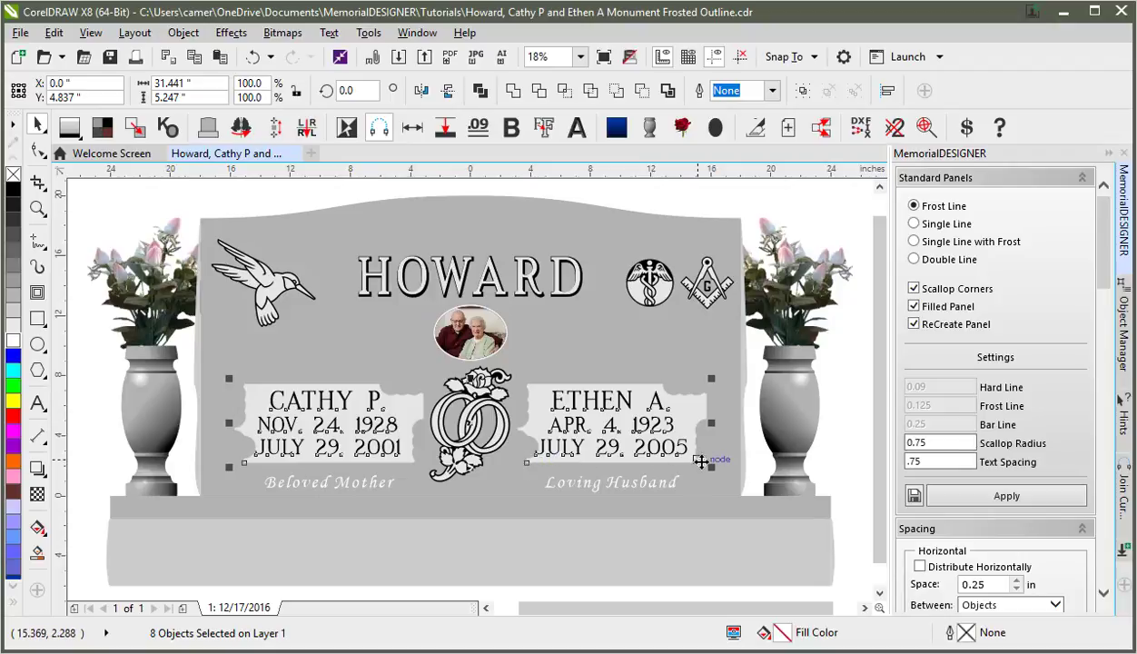
{"action": "left_click", "coordinate": [969, 496]}
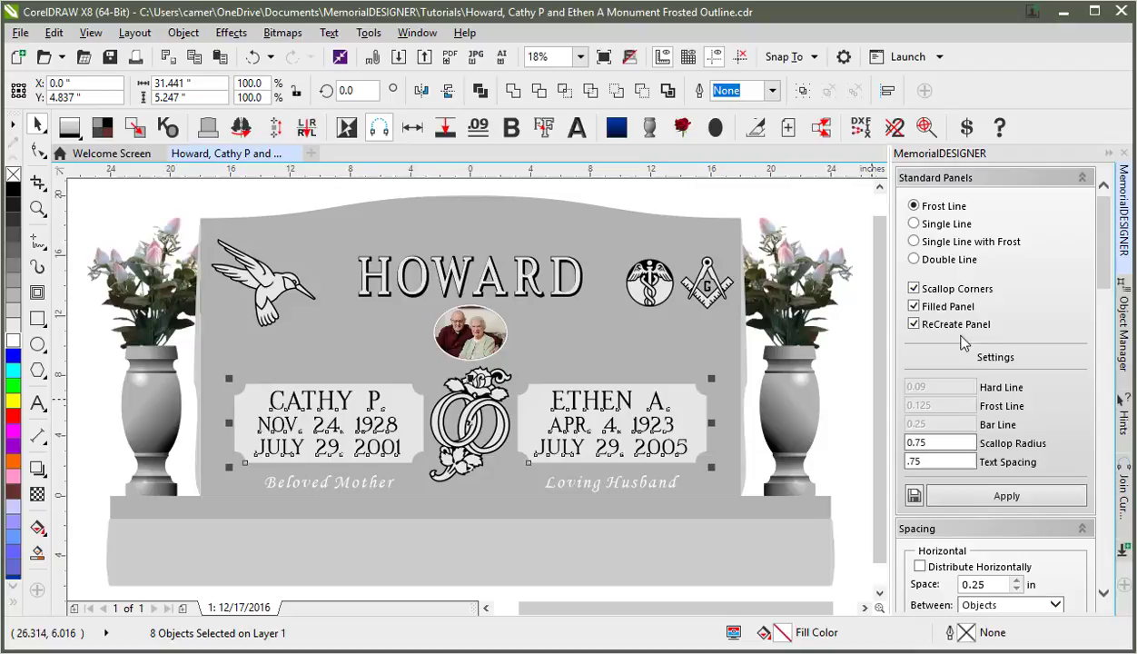
{"action": "left_click", "coordinate": [839, 215]}
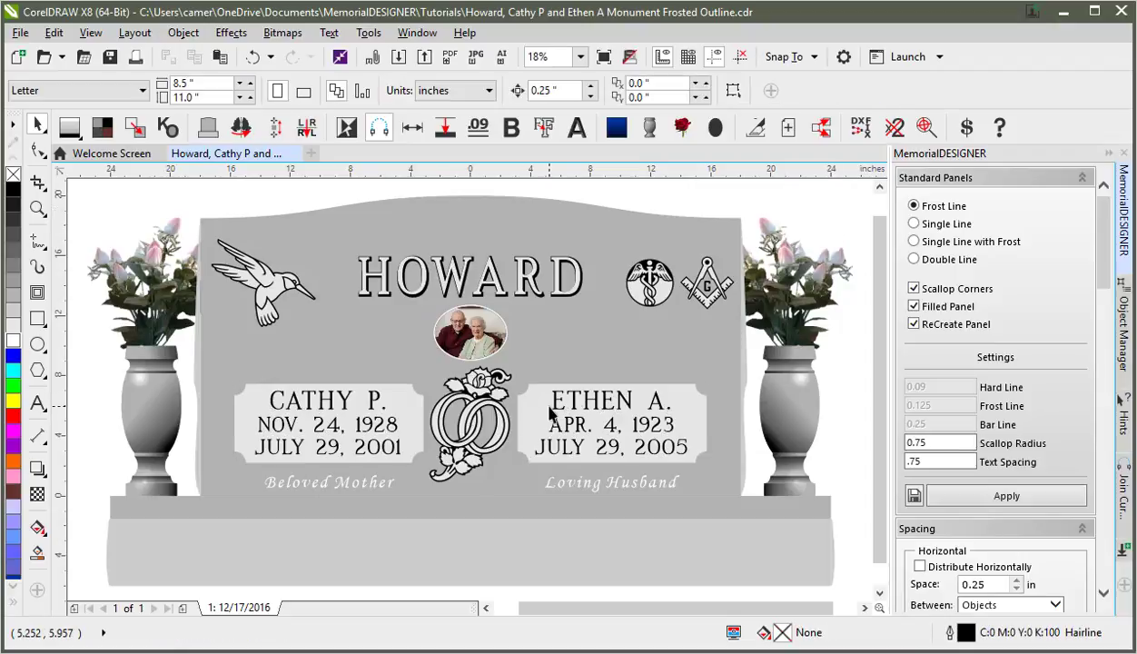
- Delete the black outline curve around the large family name lettering
{"action": "left_click", "coordinate": [423, 302]}
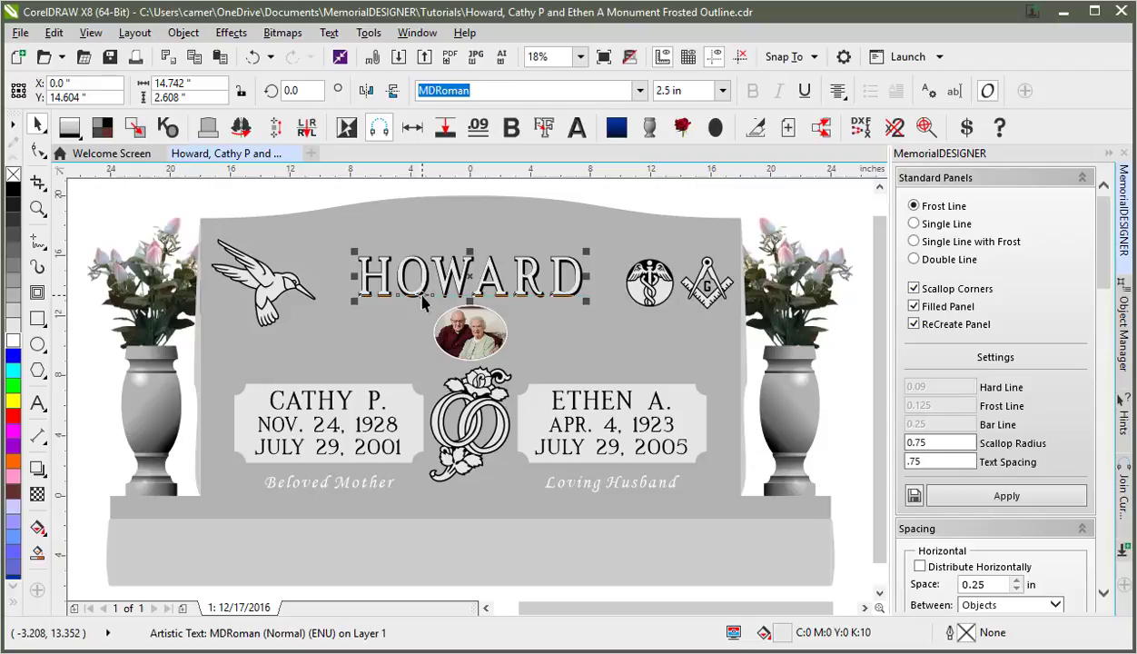
{"action": "scroll", "coordinate": [425, 297], "scroll_direction": "up", "scroll_amount": 5}
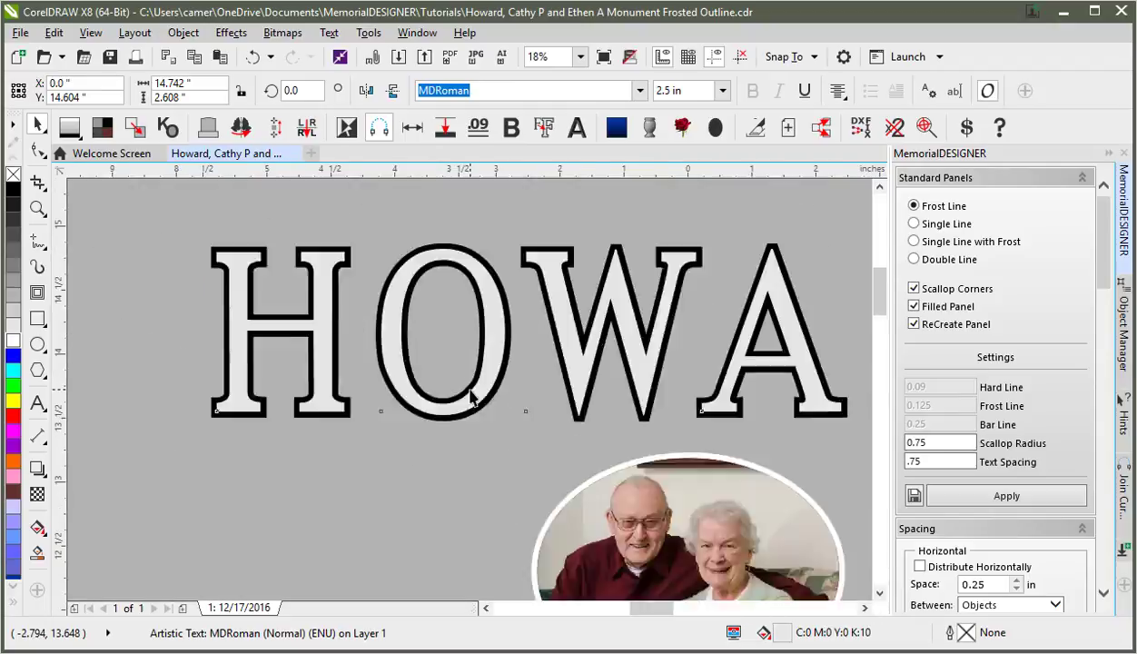
{"action": "left_click", "coordinate": [401, 417]}
{"action": "left_click", "coordinate": [417, 410]}
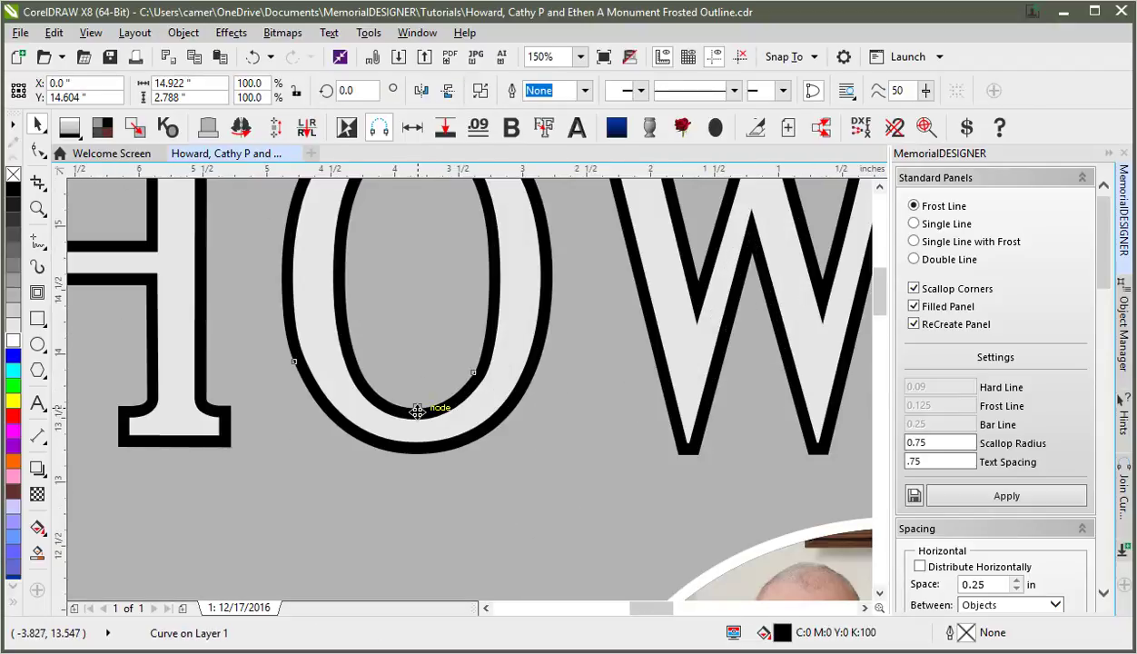
{"action": "key", "text": "Delete"}
{"action": "scroll", "coordinate": [485, 401], "scroll_direction": "down", "scroll_amount": 2}
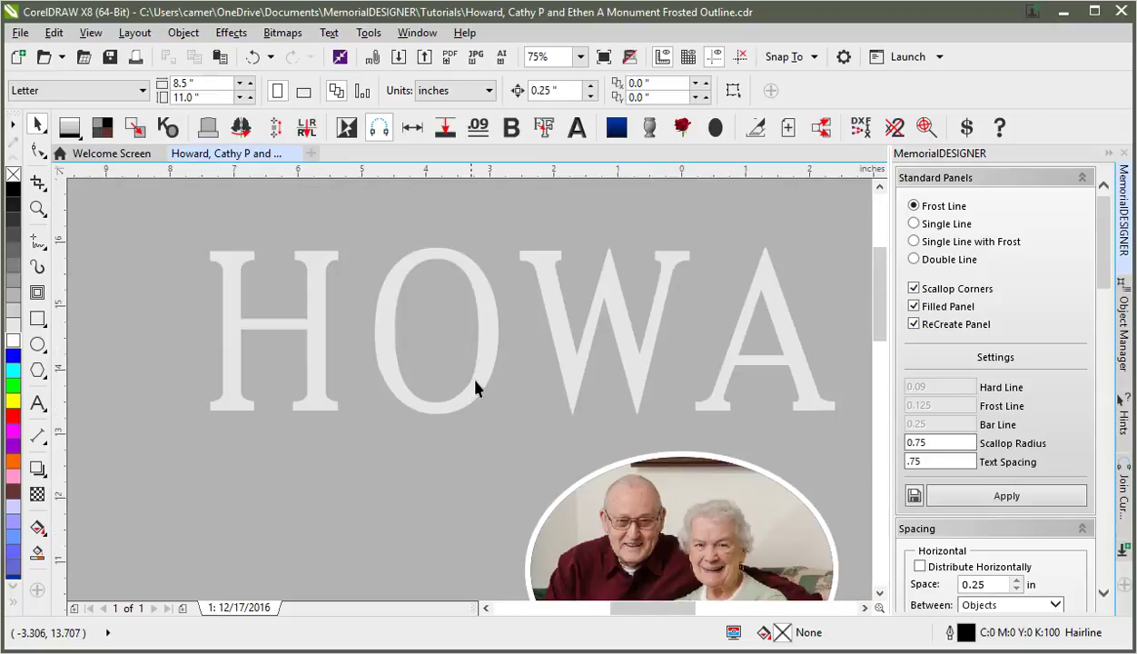
- Fill the large family name lettering with black
{"action": "left_click", "coordinate": [485, 348]}
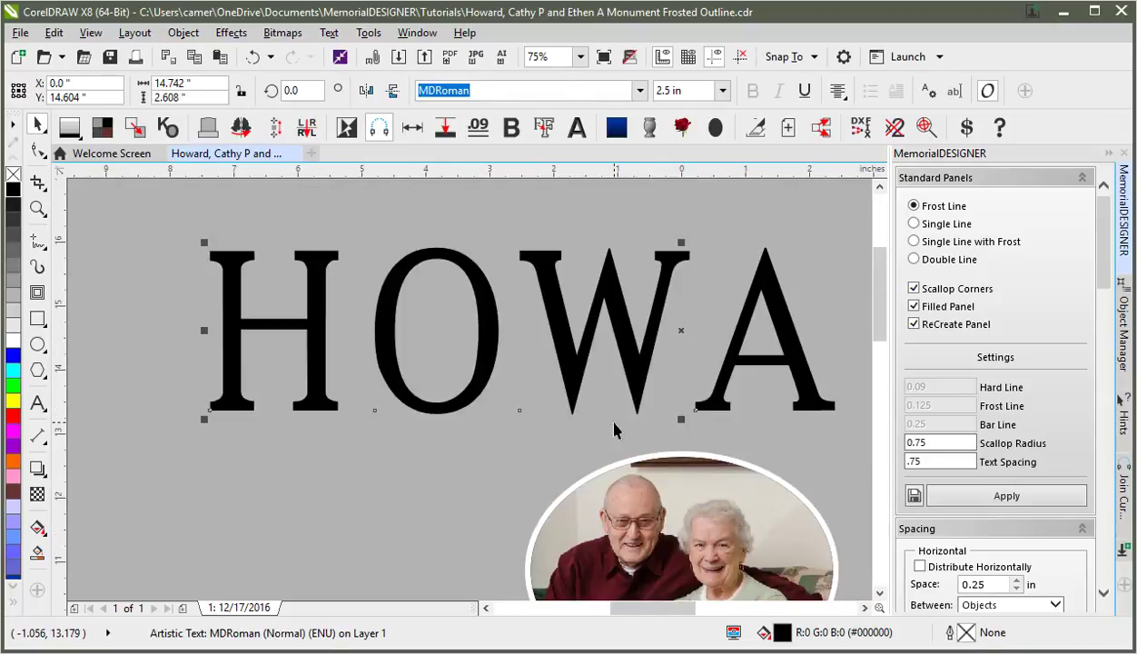
{"action": "key", "text": "F4"}
{"action": "left_click", "coordinate": [304, 199]}
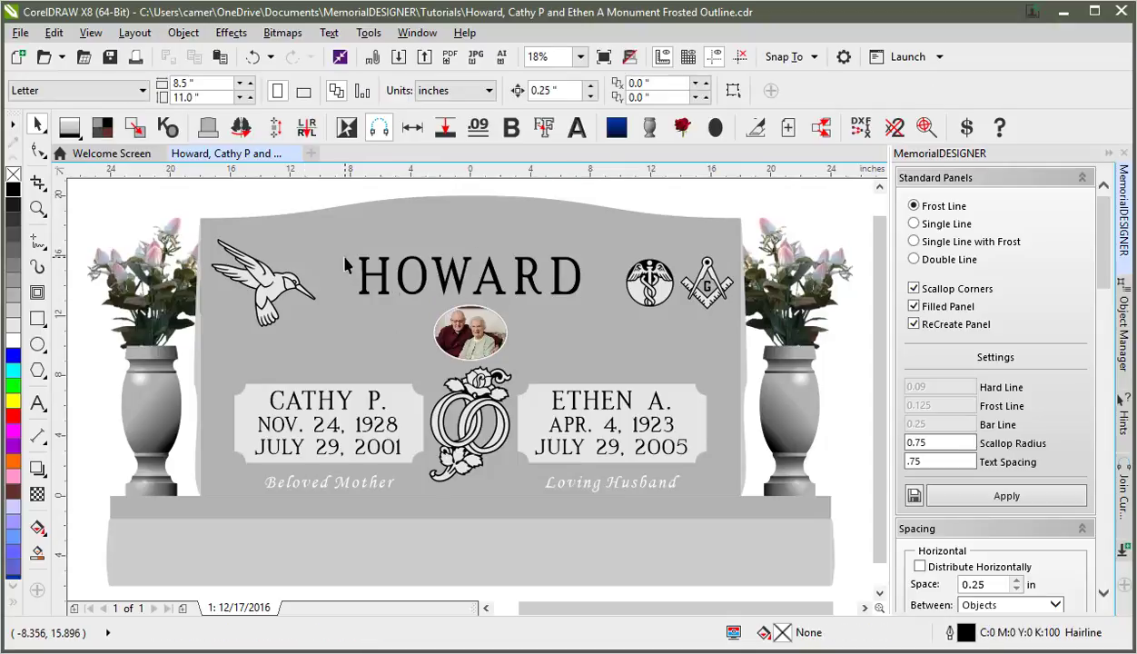
- Create a filled Frost Line panel with 0.75 scalloped corners behind the large family name
{"action": "left_click", "coordinate": [385, 281]}
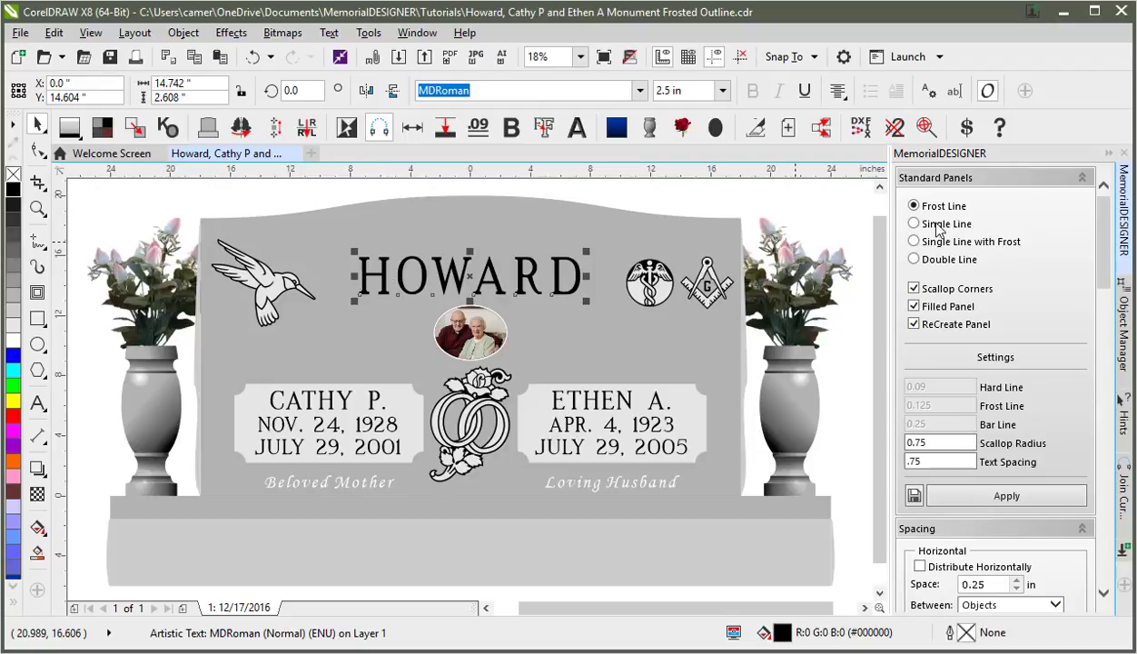
{"action": "left_click", "coordinate": [970, 498]}
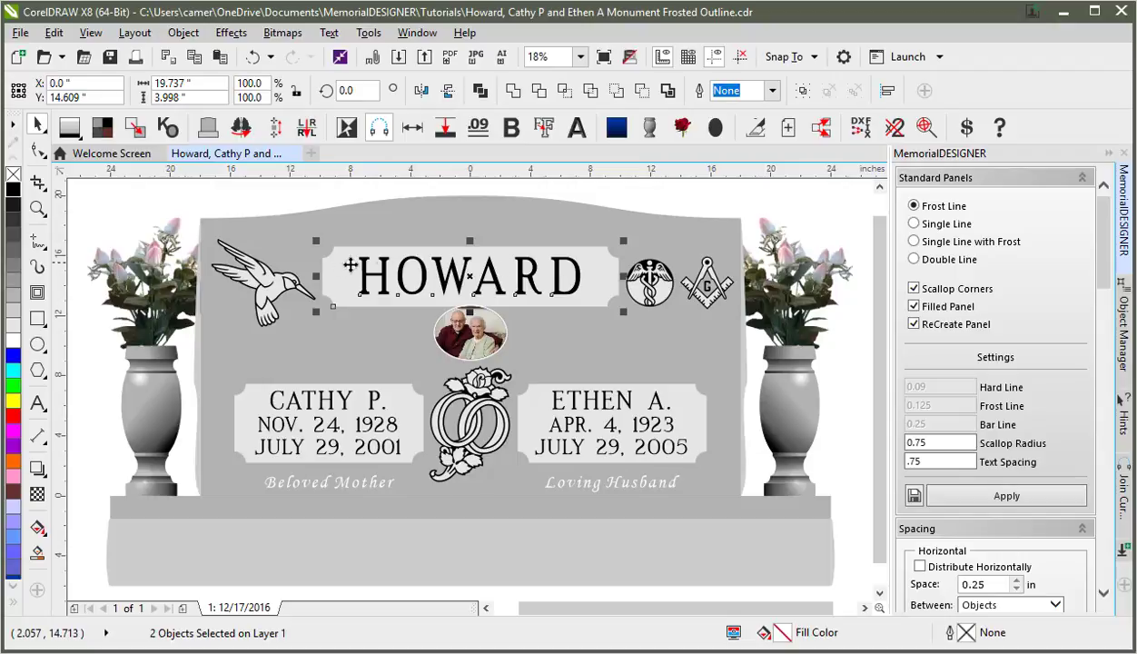
{"action": "left_click", "coordinate": [332, 191]}
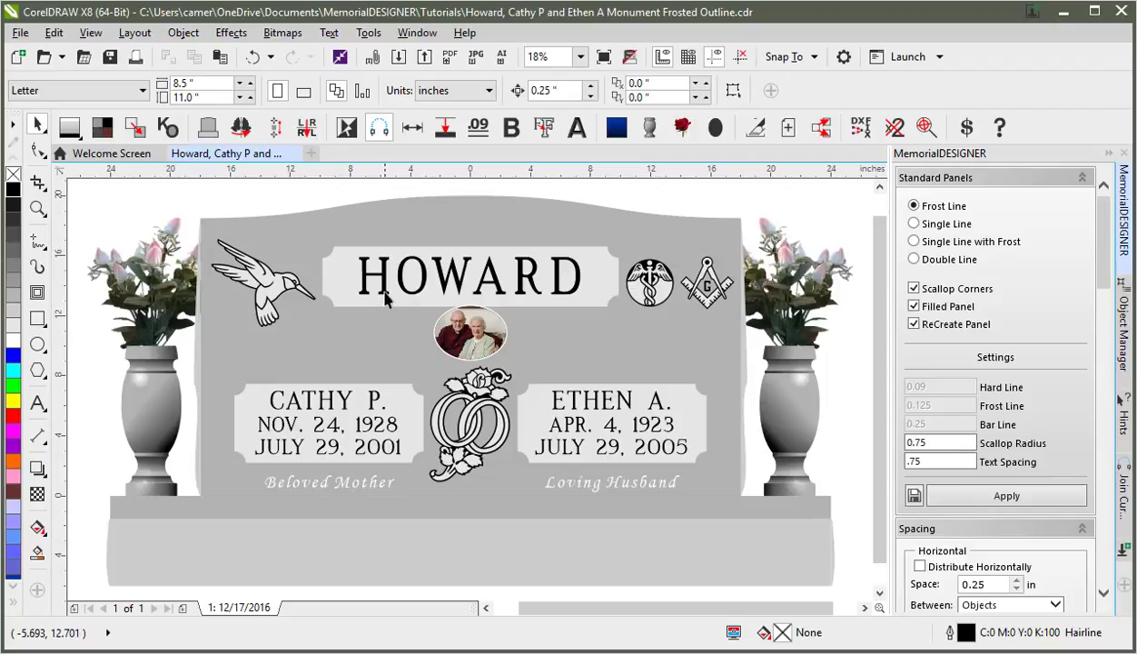
- Delete the panel behind the large family name and recreate it as a scalloped Frost Line panel with .5 text spacing
{"action": "double_click", "coordinate": [910, 461]}
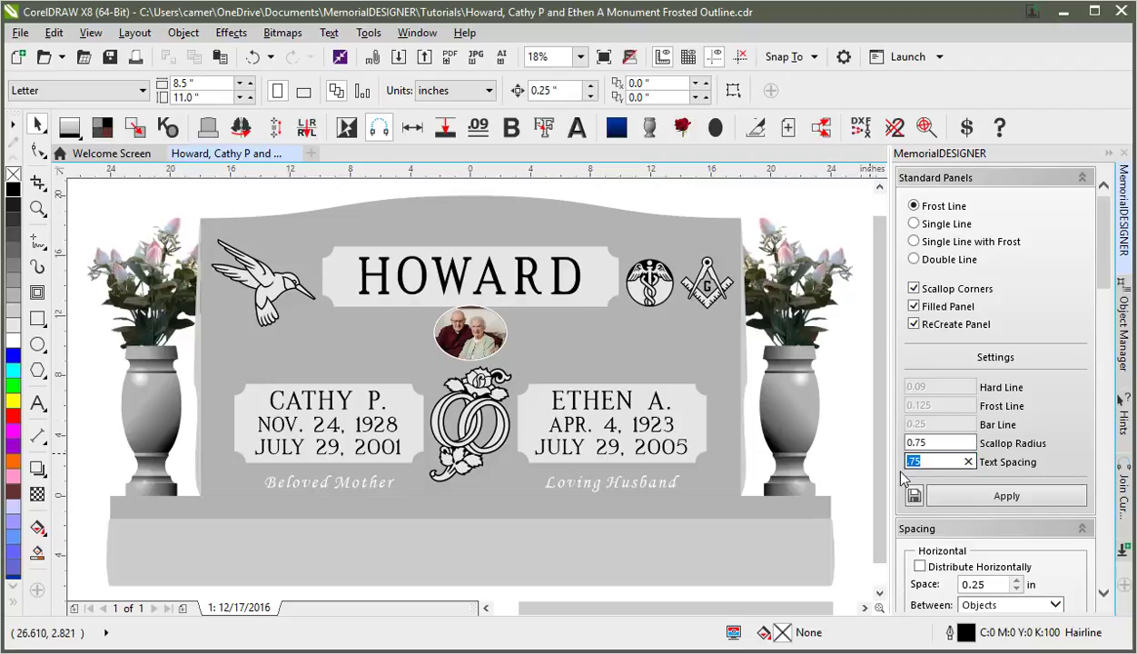
{"action": "type", "text": ".5"}
{"action": "left_click", "coordinate": [349, 270]}
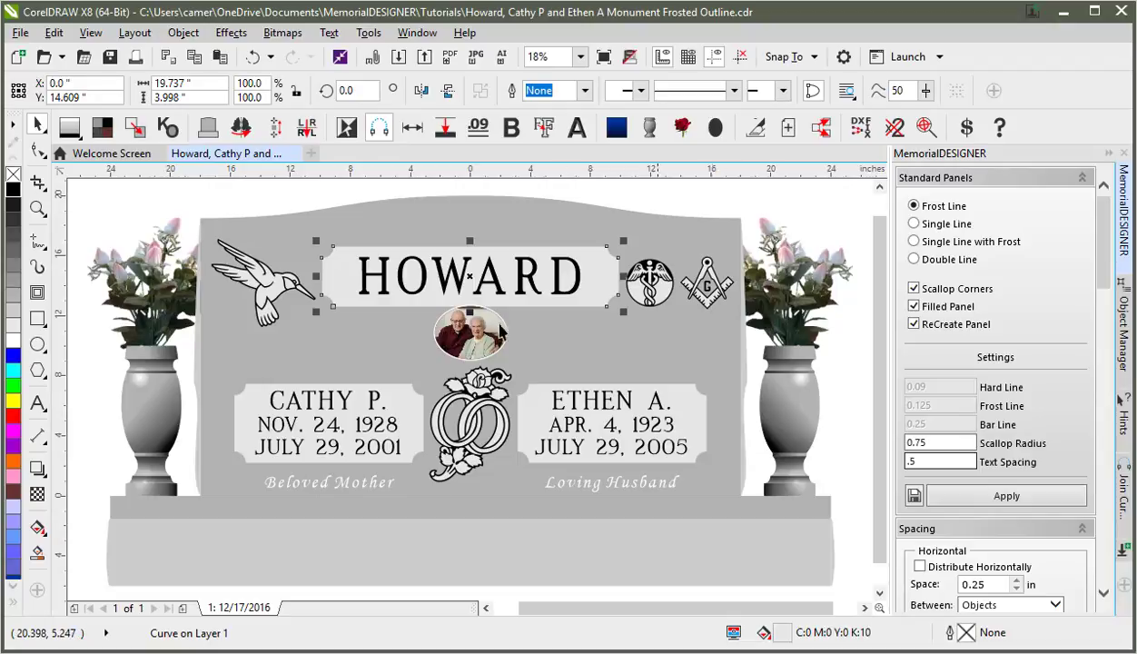
{"action": "key", "text": "Delete"}
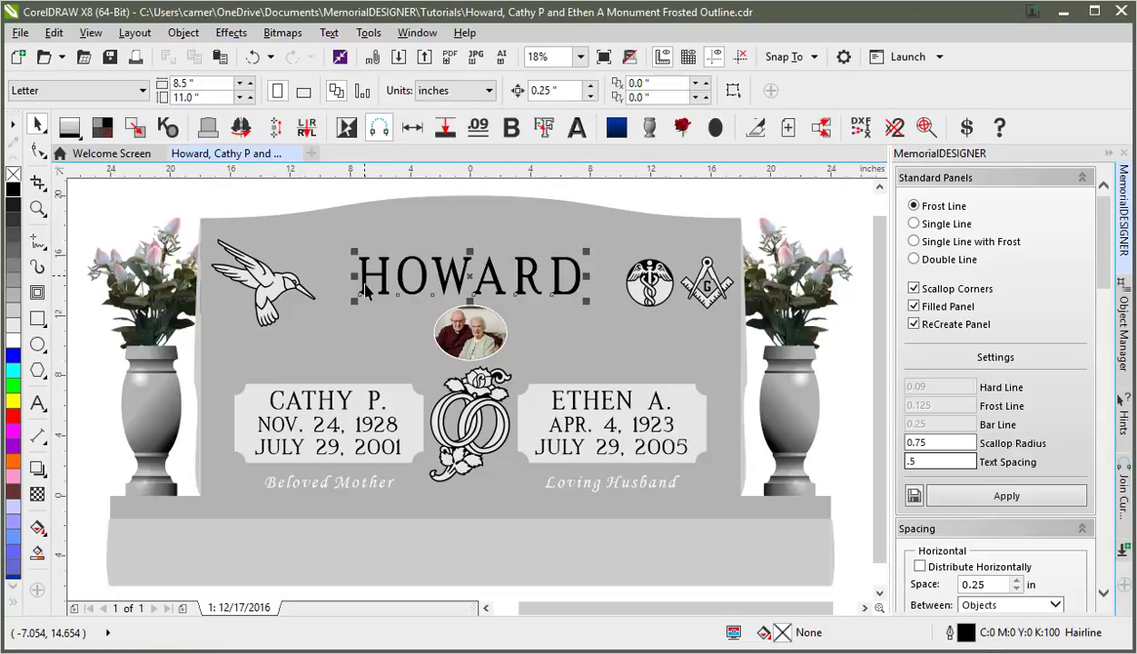
{"action": "left_click", "coordinate": [389, 296]}
{"action": "left_click", "coordinate": [1004, 498]}
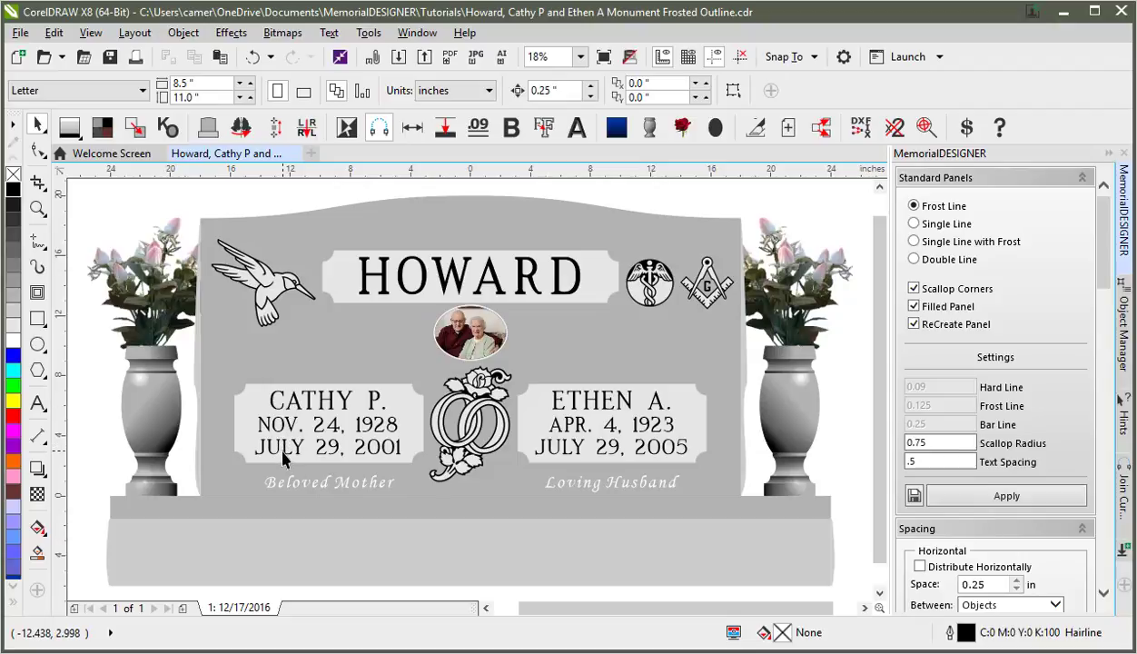
- Delete the lower-left inscription's panel and recreate it around the three text lines with .5 text spacing
{"action": "left_click", "coordinate": [247, 401]}
{"action": "key", "text": "Delete"}
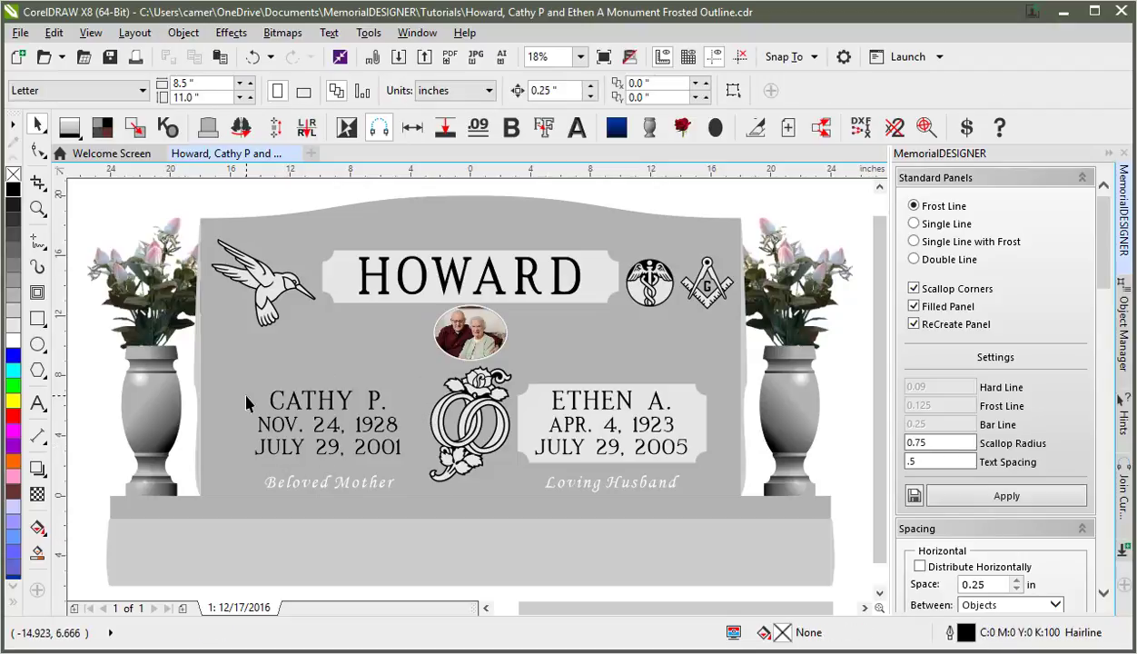
{"action": "left_click", "coordinate": [333, 411]}
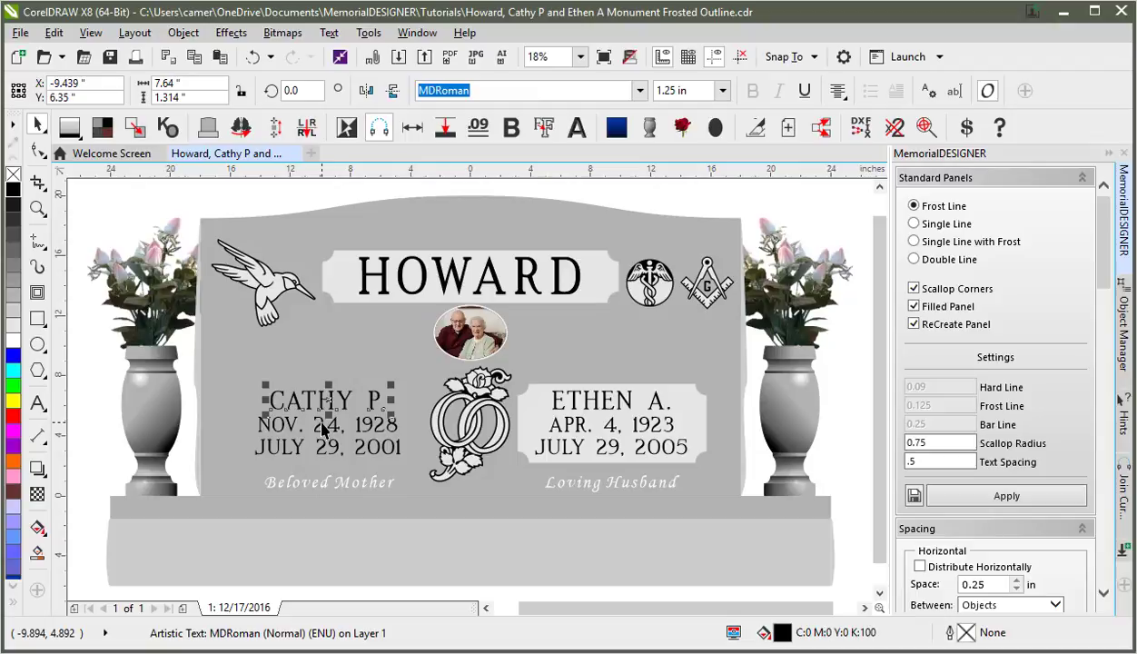
{"action": "left_click", "coordinate": [322, 429], "text": "shift"}
{"action": "left_click", "coordinate": [322, 454], "text": "shift"}
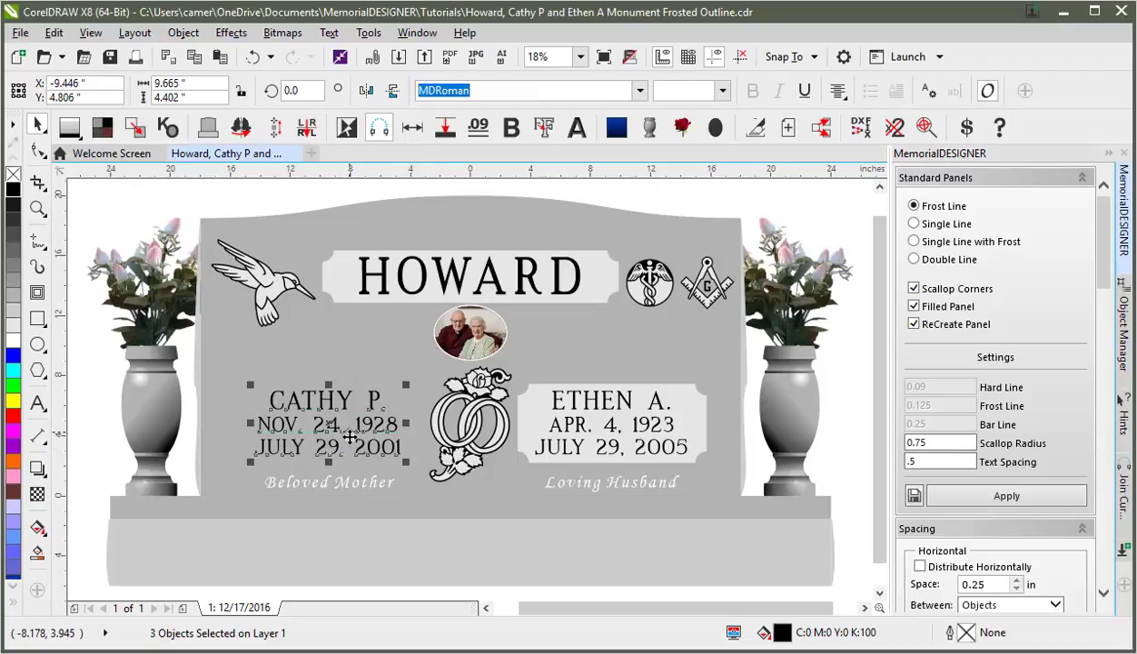
{"action": "left_click", "coordinate": [1005, 499]}
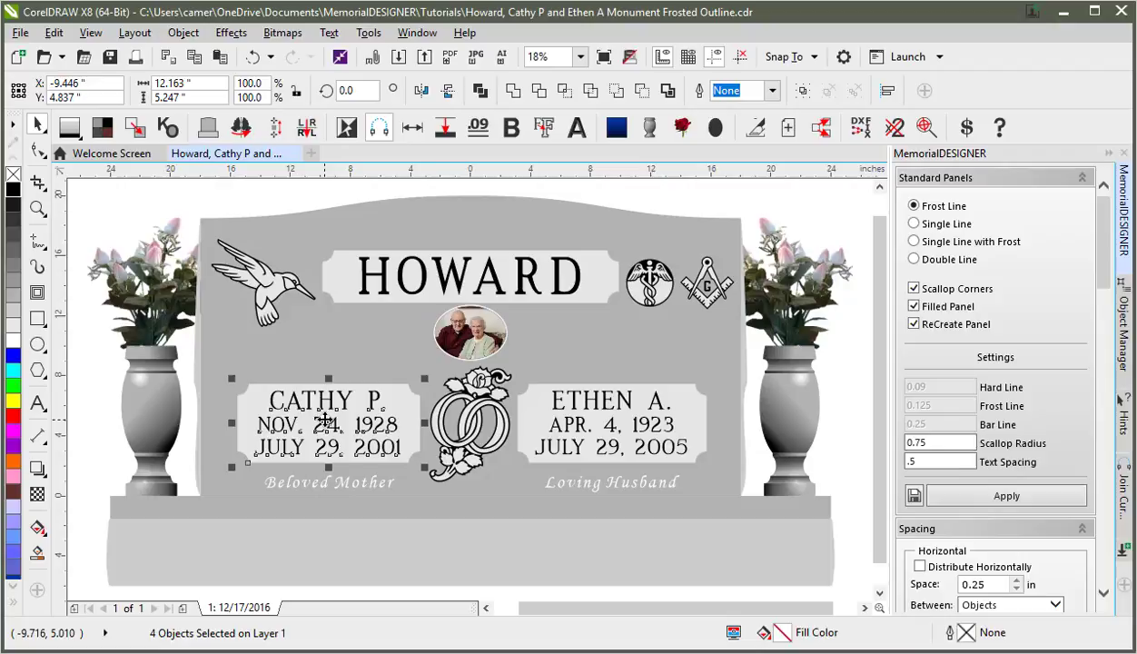
{"action": "left_click", "coordinate": [218, 393]}
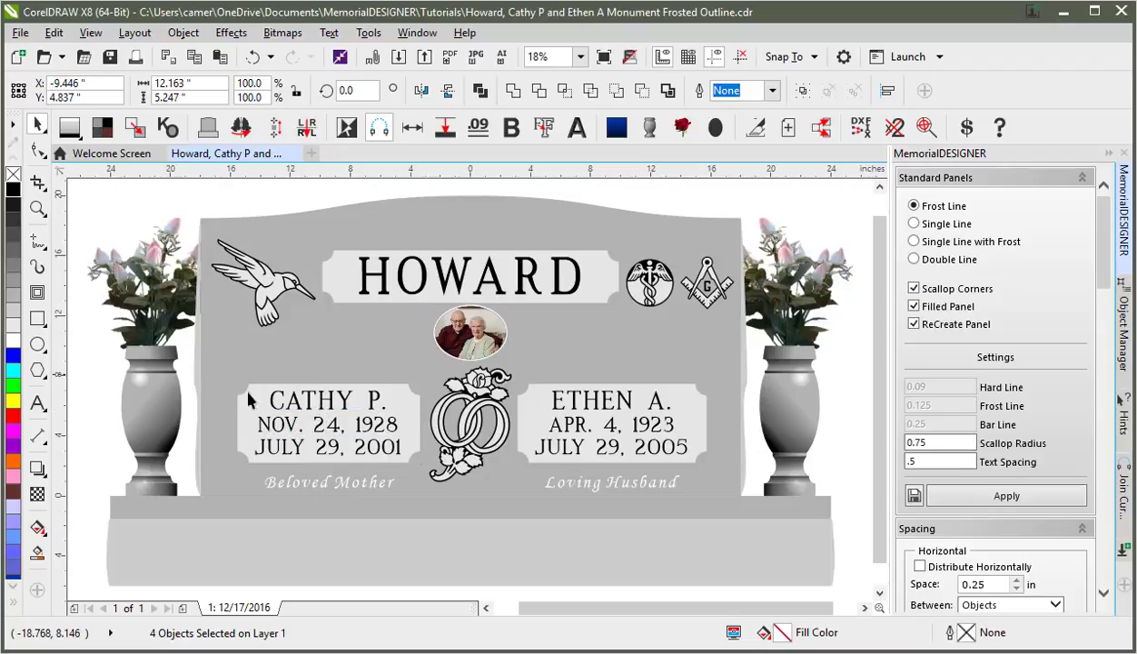
- Delete the lower-left panel again and recreate it around its three text lines with .75 text spacing
{"action": "left_click", "coordinate": [262, 399]}
{"action": "key", "text": "Delete"}
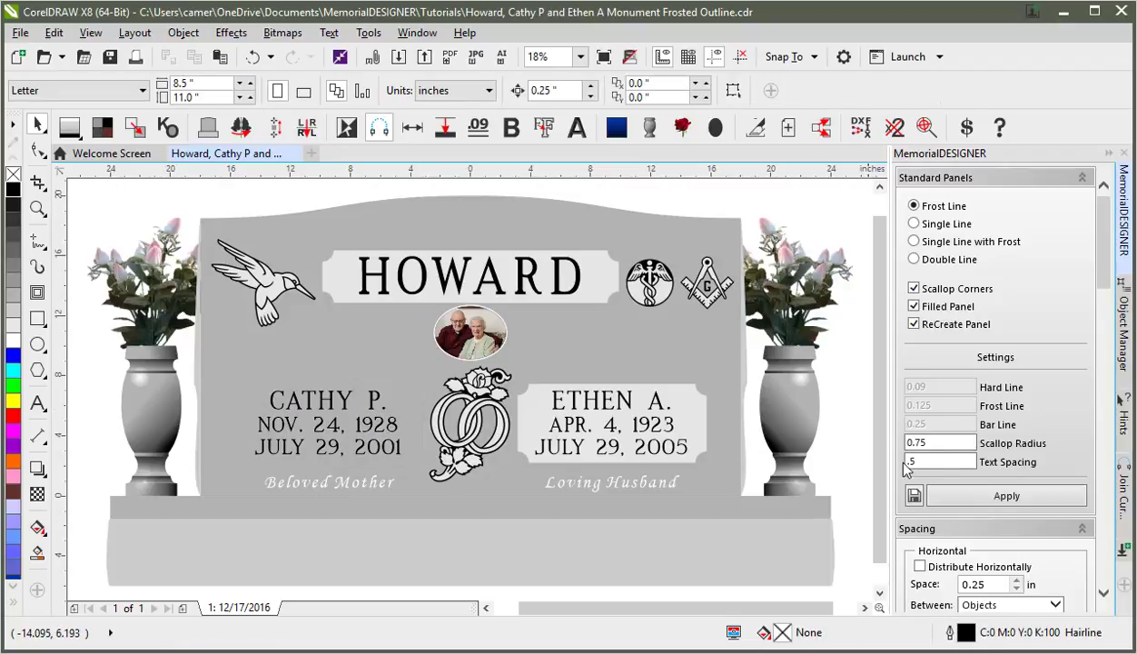
{"action": "double_click", "coordinate": [908, 462]}
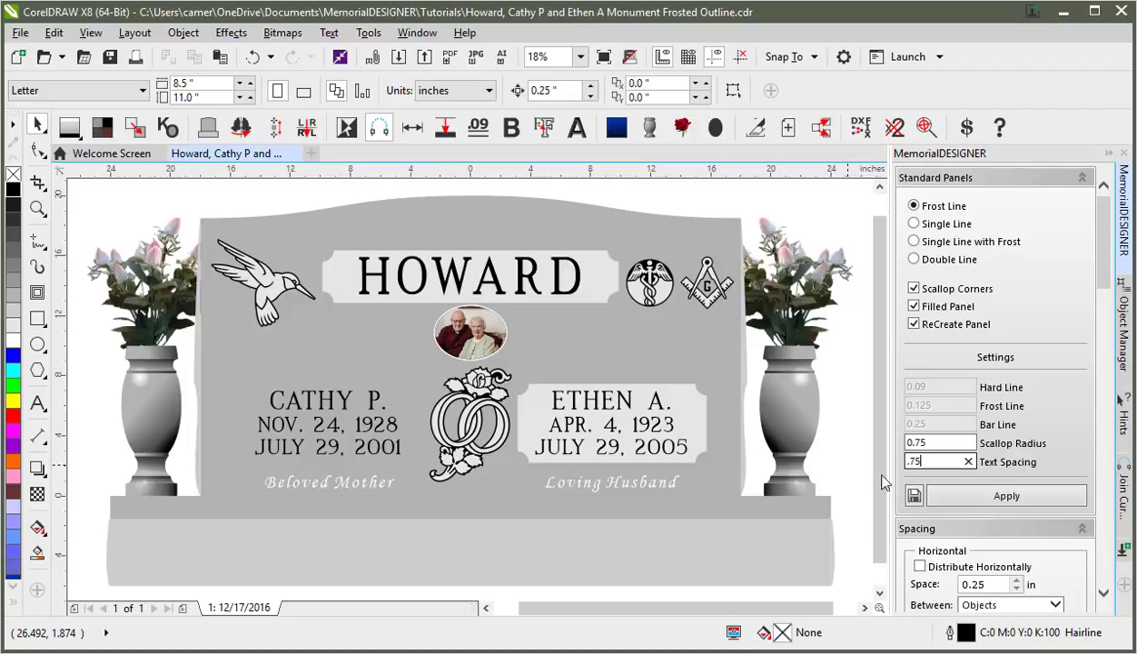
{"action": "left_click", "coordinate": [276, 419]}
{"action": "left_click", "coordinate": [284, 459], "text": "shift"}
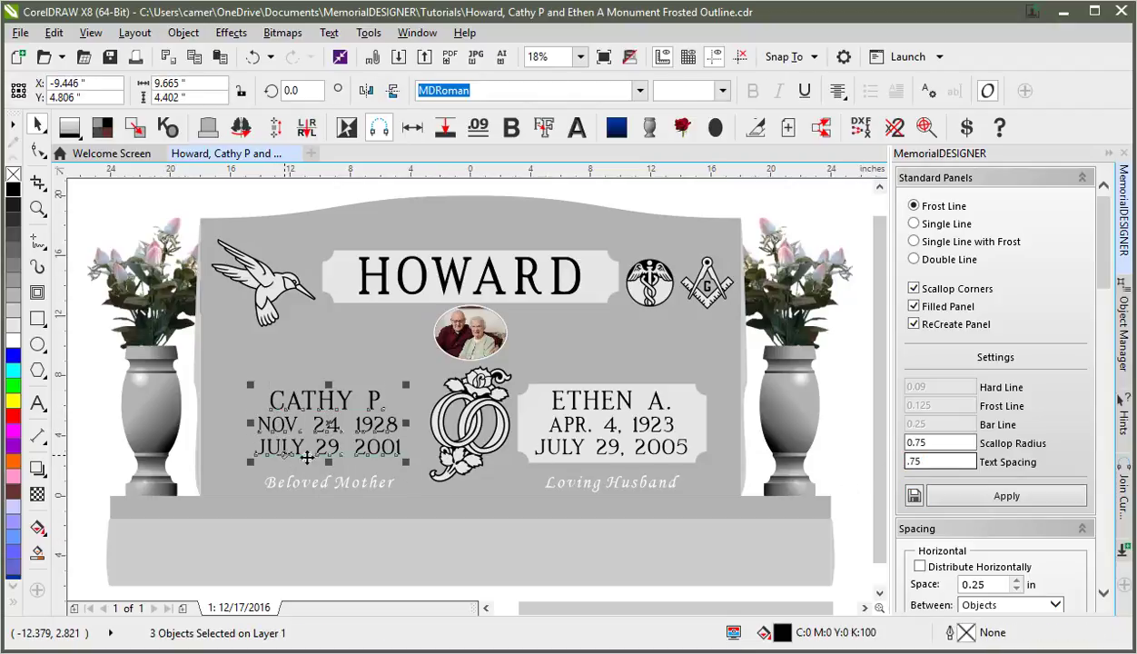
{"action": "left_click", "coordinate": [990, 504]}
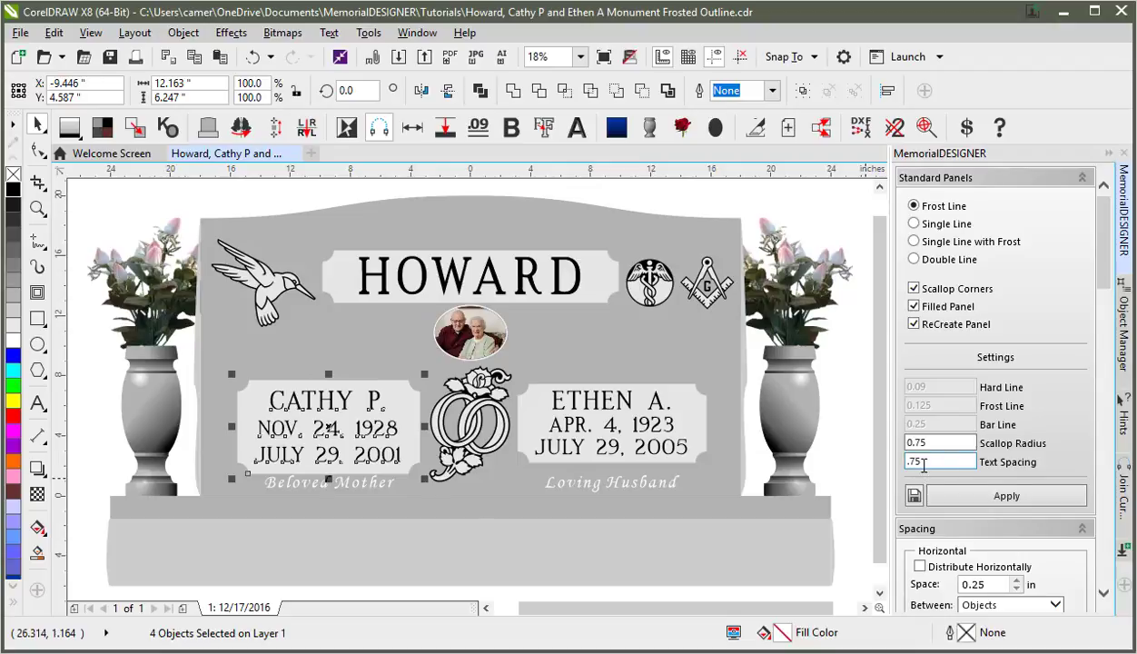
{"action": "left_click", "coordinate": [186, 386]}
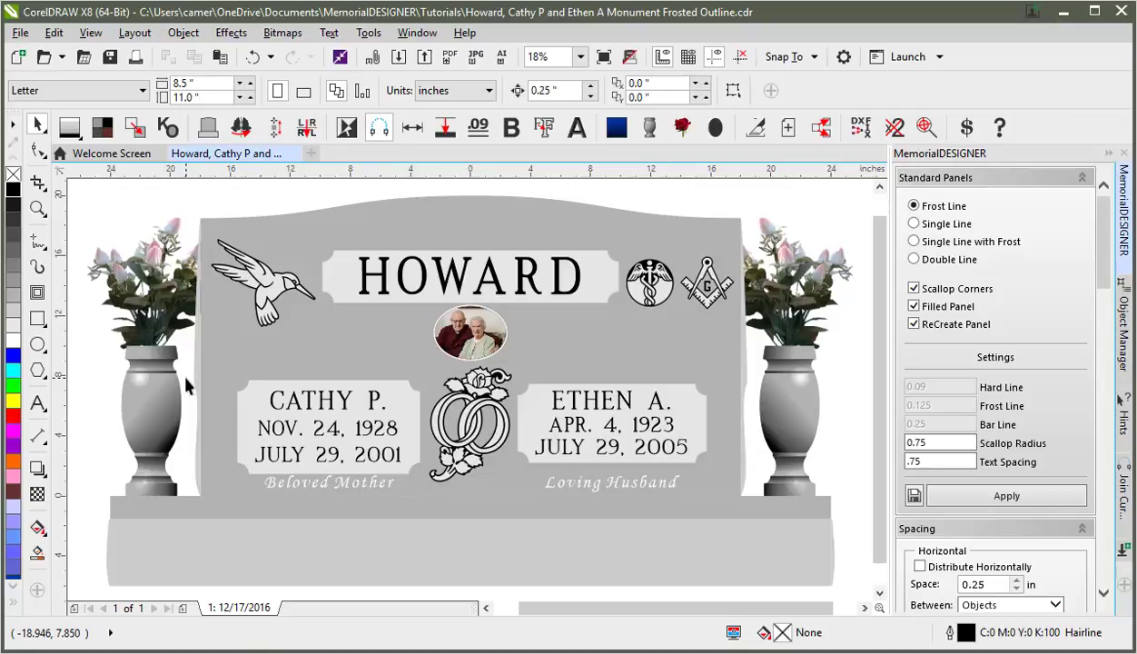
- Remove the lower-left panel and rebuild it around the three text lines with the text spacing set to .5
{"action": "left_click", "coordinate": [259, 403]}
{"action": "key", "text": "Delete"}
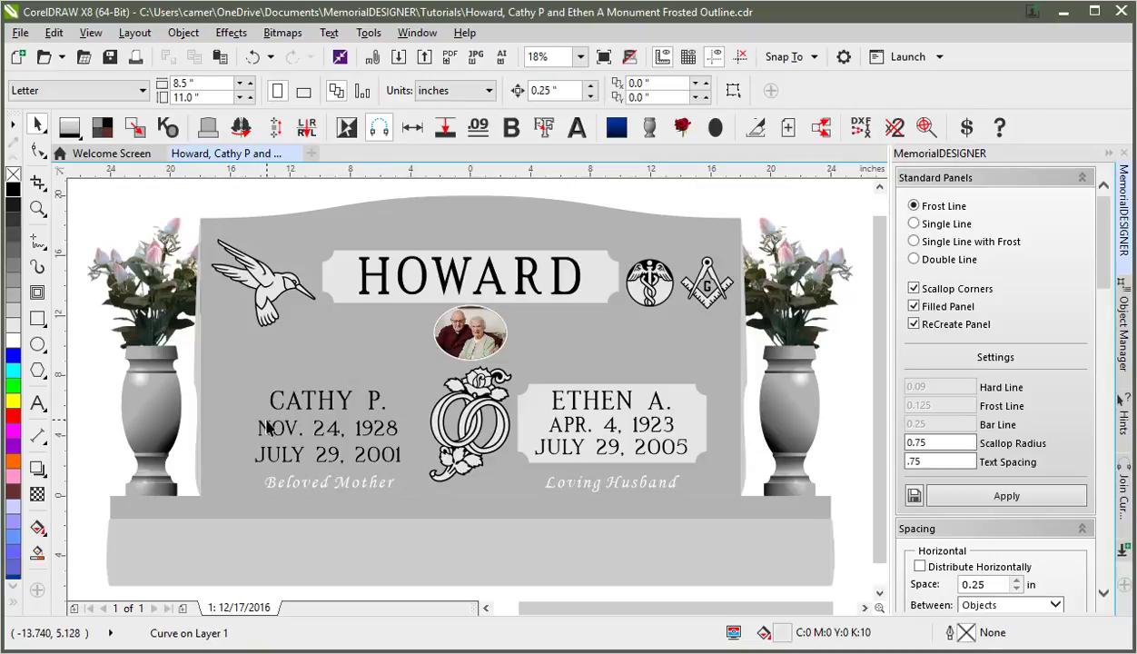
{"action": "left_click_drag", "start_coordinate": [183, 362], "coordinate": [421, 478]}
{"action": "left_click", "coordinate": [935, 462]}
{"action": "type", "text": ".5"}
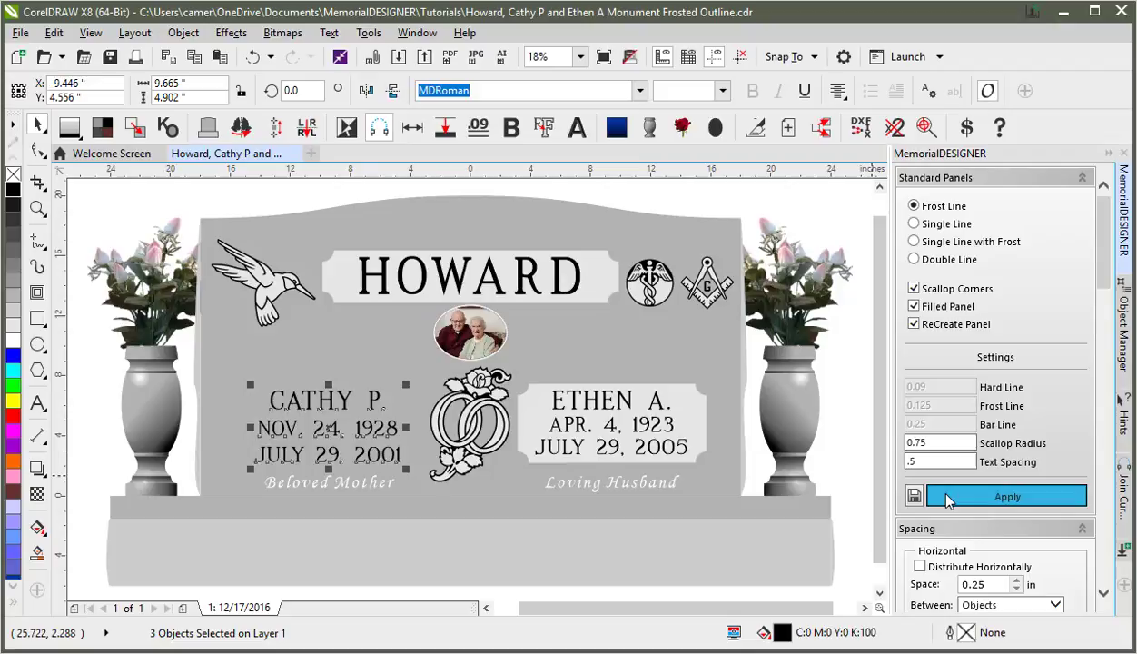
{"action": "left_click", "coordinate": [926, 500]}
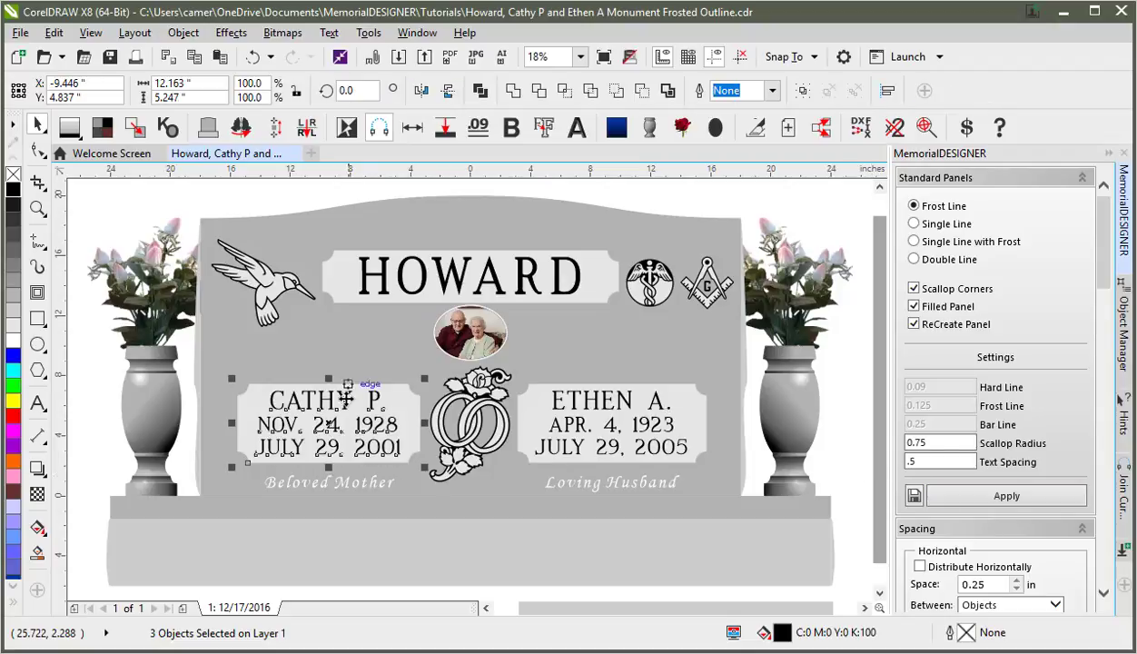
{"action": "left_click", "coordinate": [334, 255]}
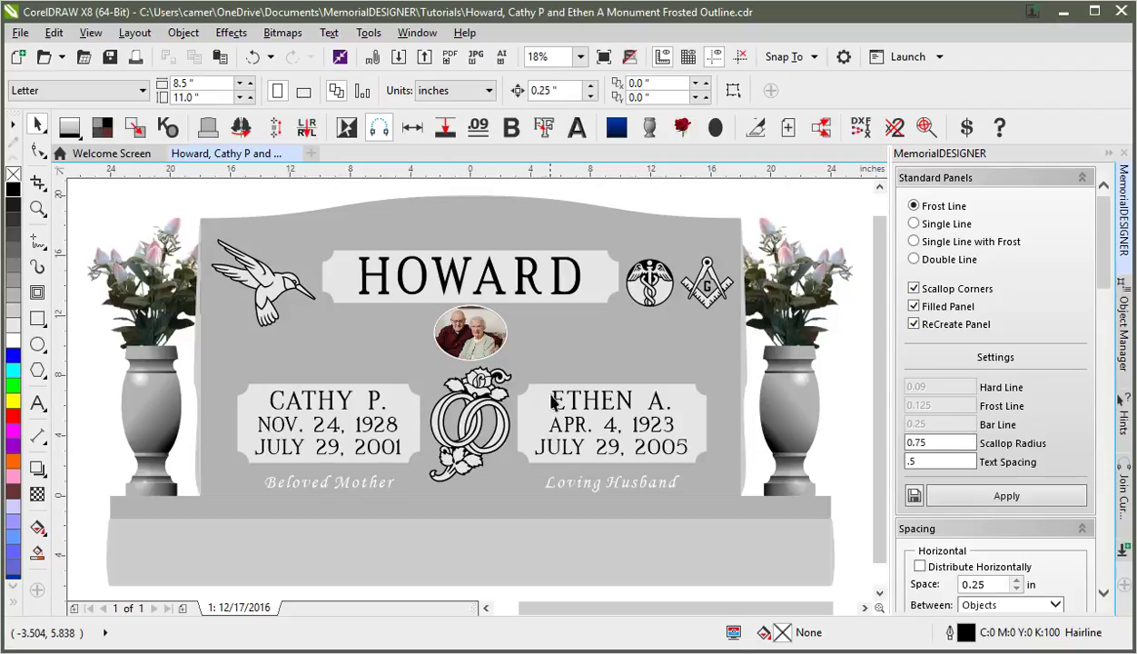
- Change the bottom date line of the lower-right inscription to OCT. 29, 1911
{"action": "left_click", "coordinate": [545, 453]}
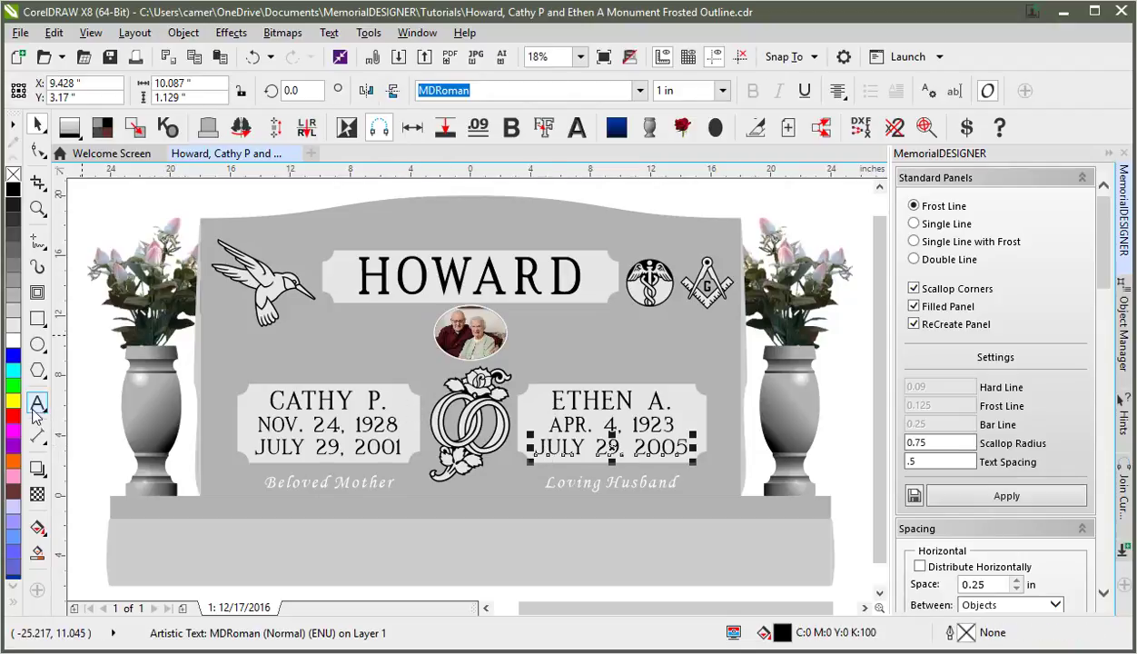
{"action": "double_click", "coordinate": [535, 450]}
{"action": "left_click_drag", "start_coordinate": [535, 450], "coordinate": [594, 457]}
{"action": "type", "text": "OCT"}
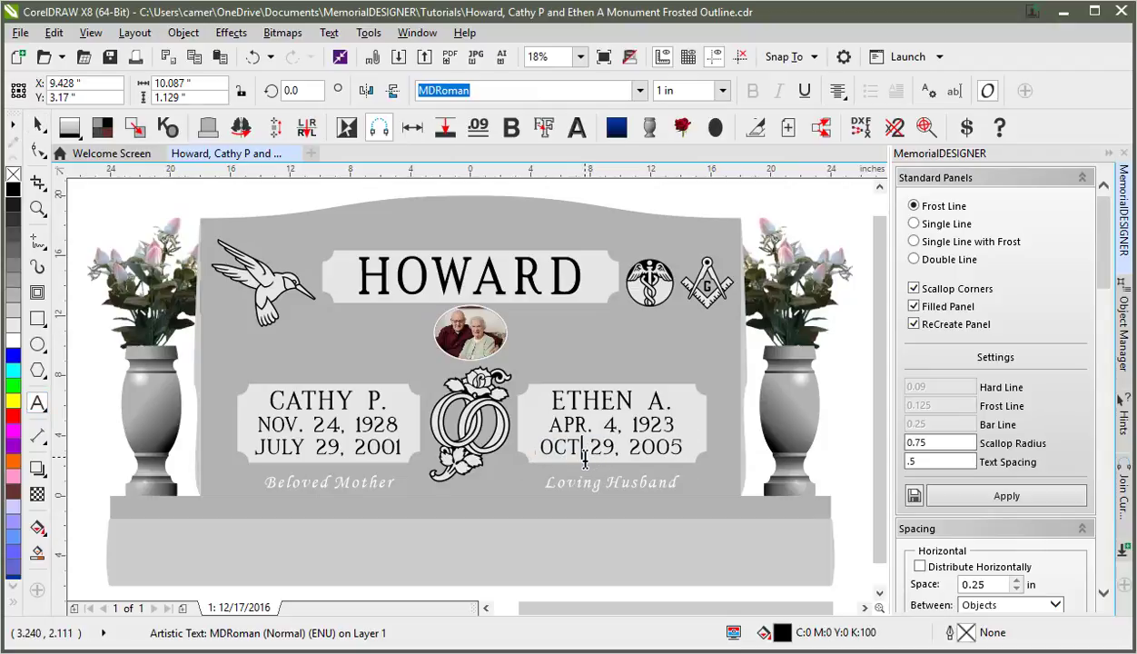
{"action": "type", "text": "."}
{"action": "left_click_drag", "start_coordinate": [634, 460], "coordinate": [684, 458]}
{"action": "type", "text": "1911"}
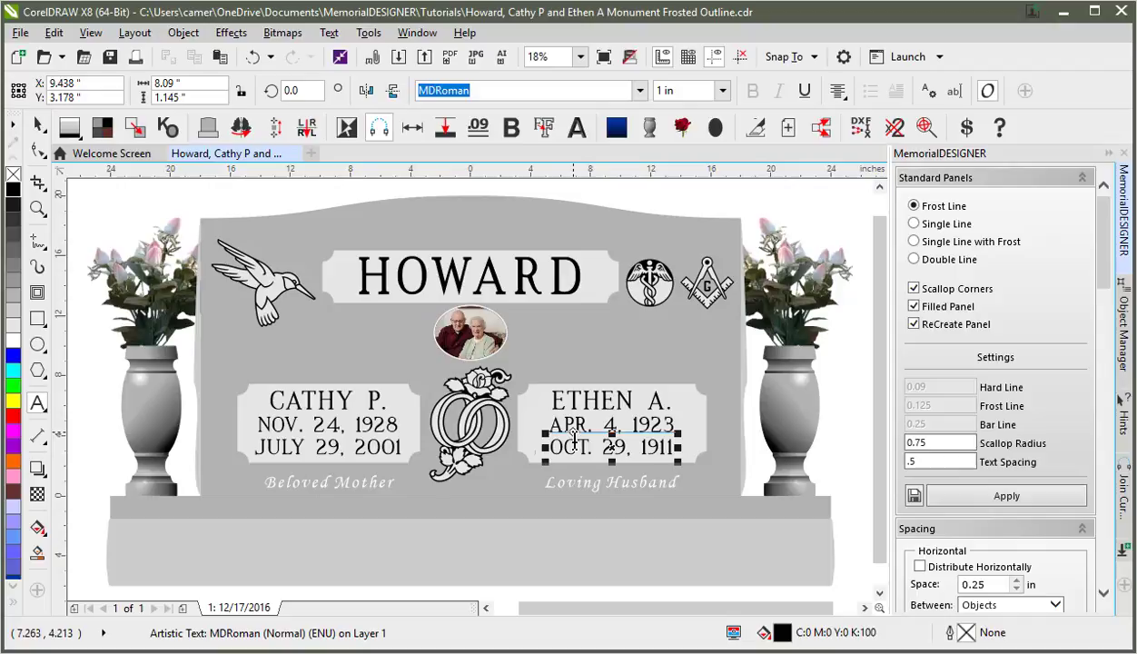
{"action": "left_click", "coordinate": [38, 125]}
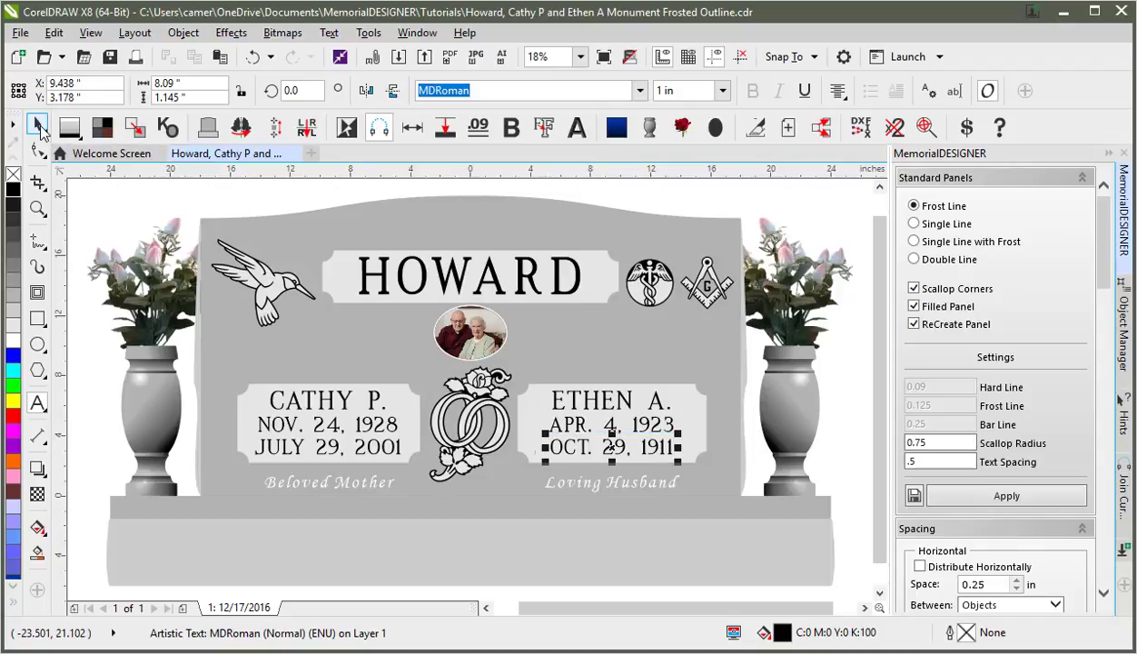
- Replace the lower-right panel with a new filled Frost Line panel around the edited inscription, using .5 text spacing
{"action": "left_click", "coordinate": [752, 382]}
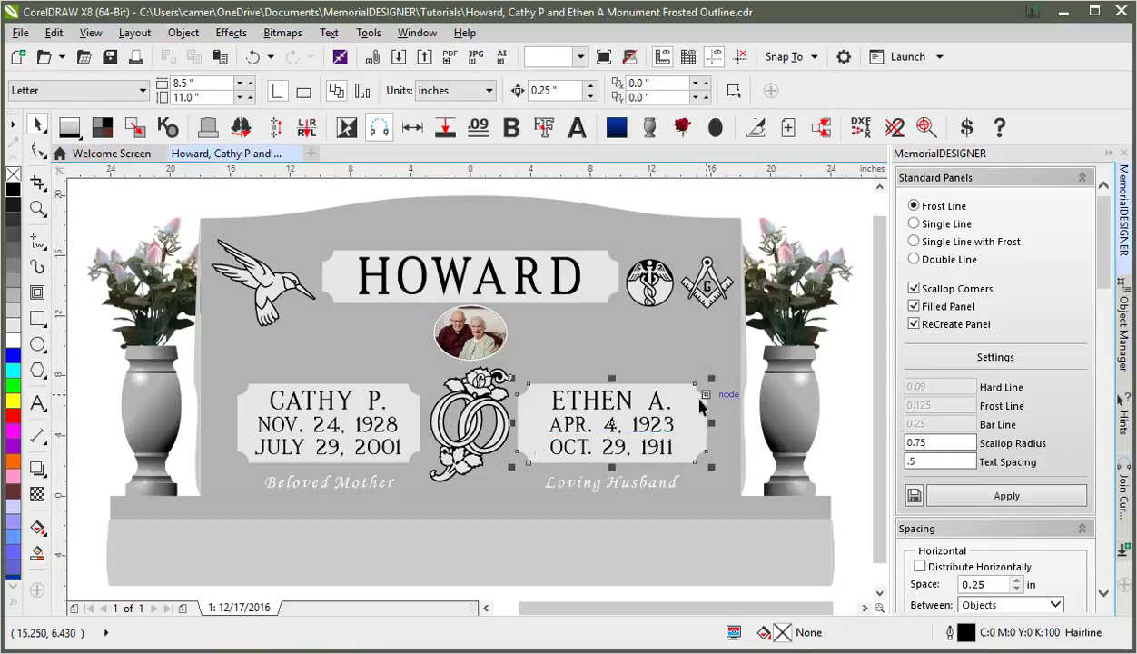
{"action": "left_click_drag", "start_coordinate": [743, 362], "coordinate": [530, 460]}
{"action": "left_click", "coordinate": [1006, 501]}
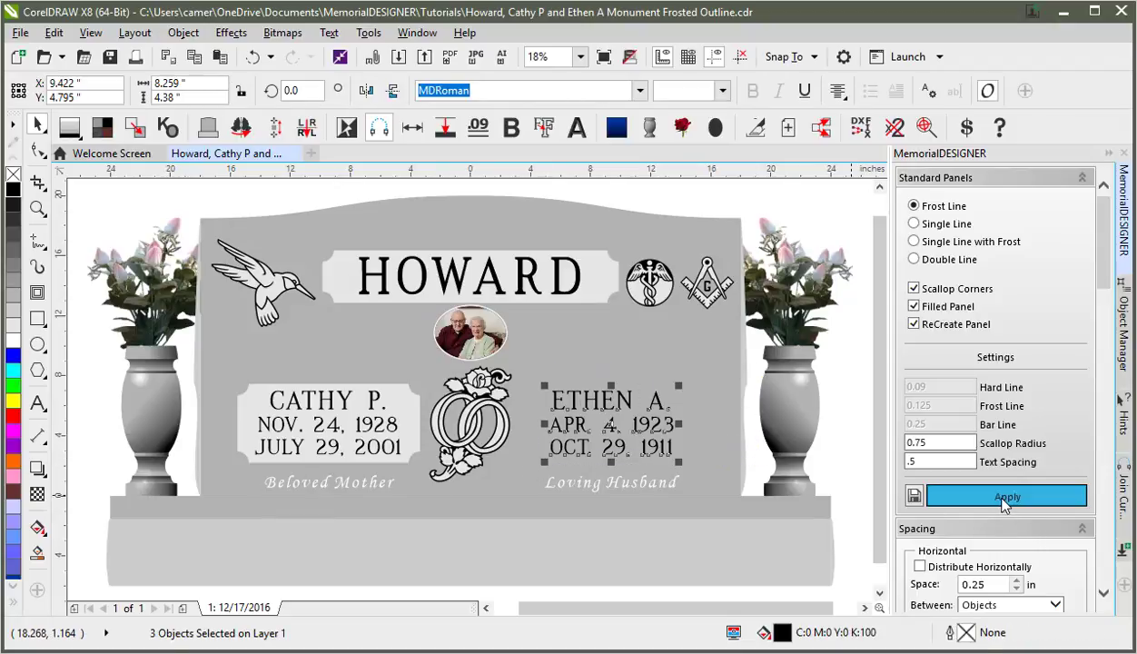
{"action": "left_click", "coordinate": [679, 409]}
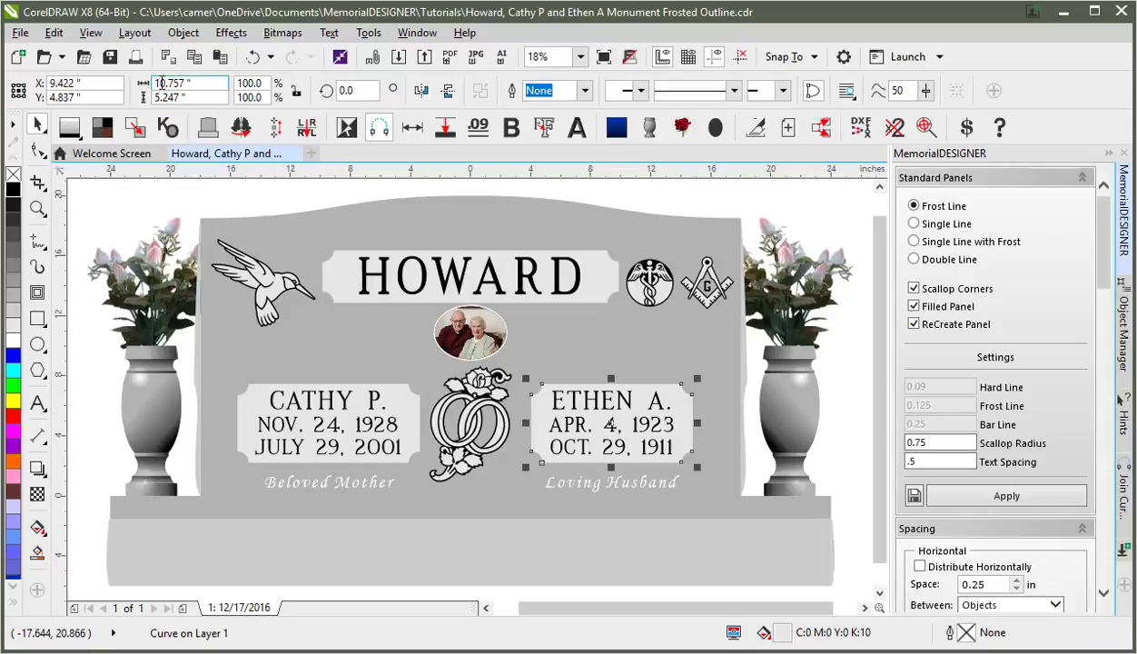
- Replace the lower-right panel with a mirrored copy of the lower-left panel on the opposite side of the monument
{"action": "left_click", "coordinate": [256, 400]}
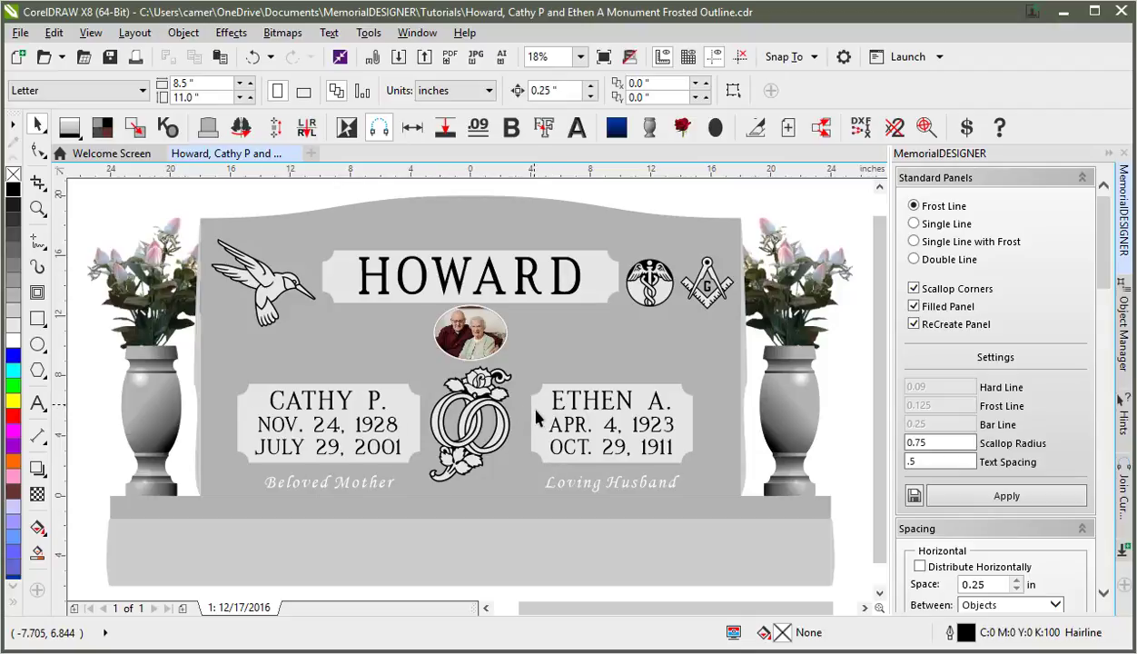
{"action": "left_click", "coordinate": [398, 401]}
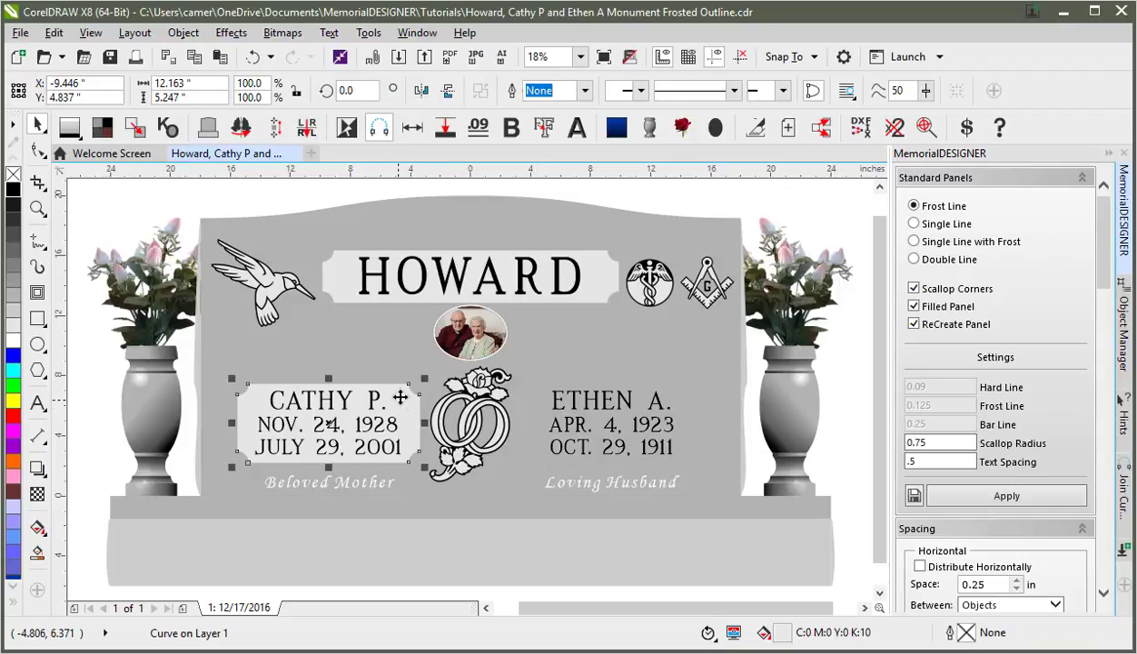
{"action": "left_click", "coordinate": [532, 419]}
{"action": "key", "text": "Delete"}
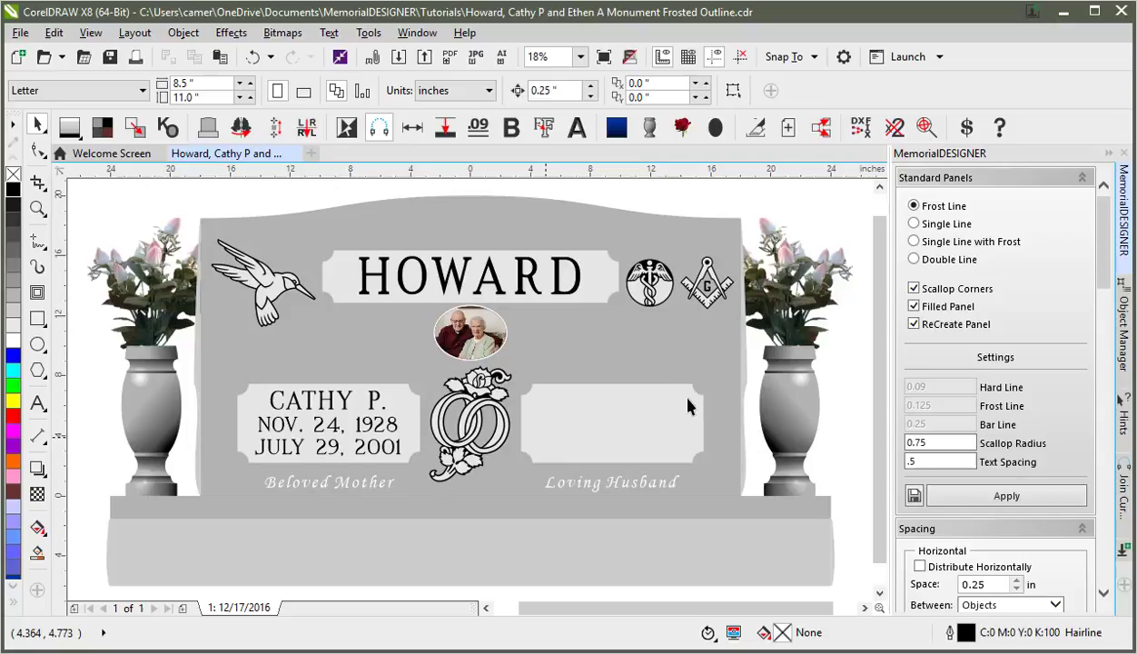
- Bring the three text lines hidden behind the mirrored panel to the front of the layer
{"action": "left_click", "coordinate": [737, 341]}
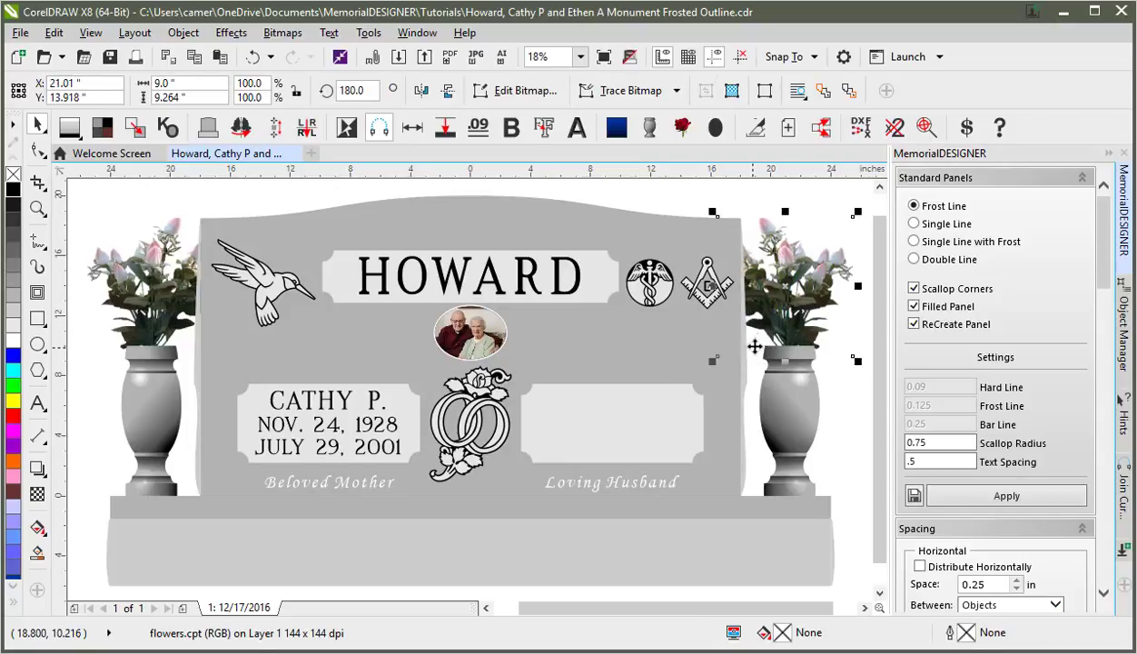
{"action": "key", "text": "ctrl+z"}
{"action": "left_click_drag", "start_coordinate": [754, 370], "coordinate": [527, 480]}
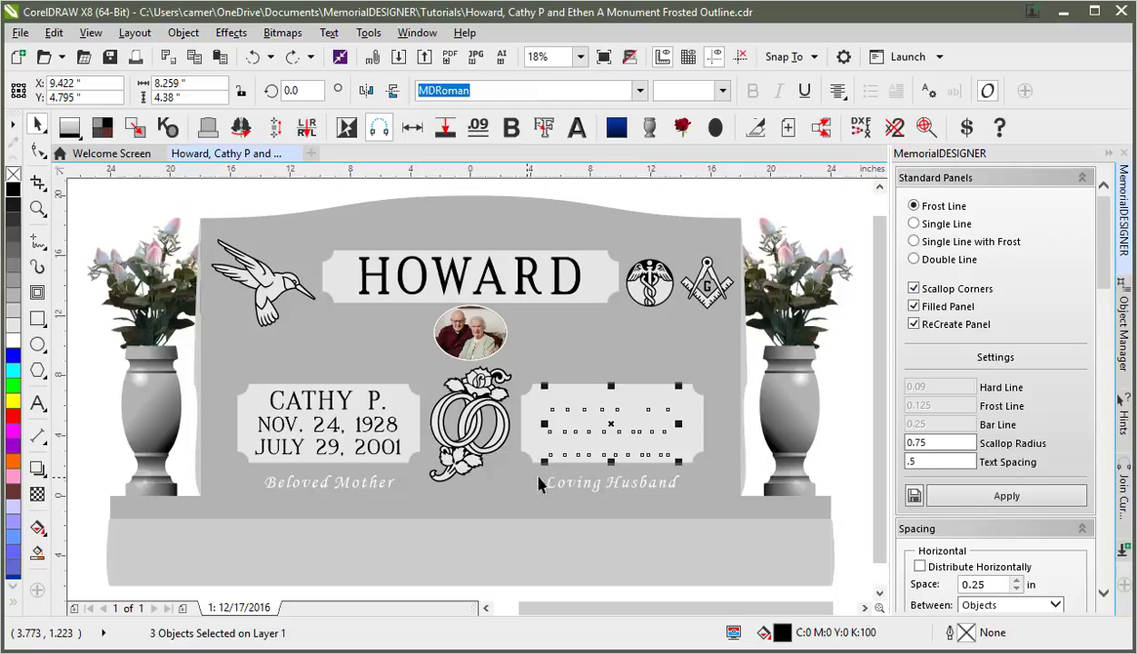
{"action": "left_click", "coordinate": [183, 33]}
{"action": "mouse_move", "coordinate": [249, 256]}
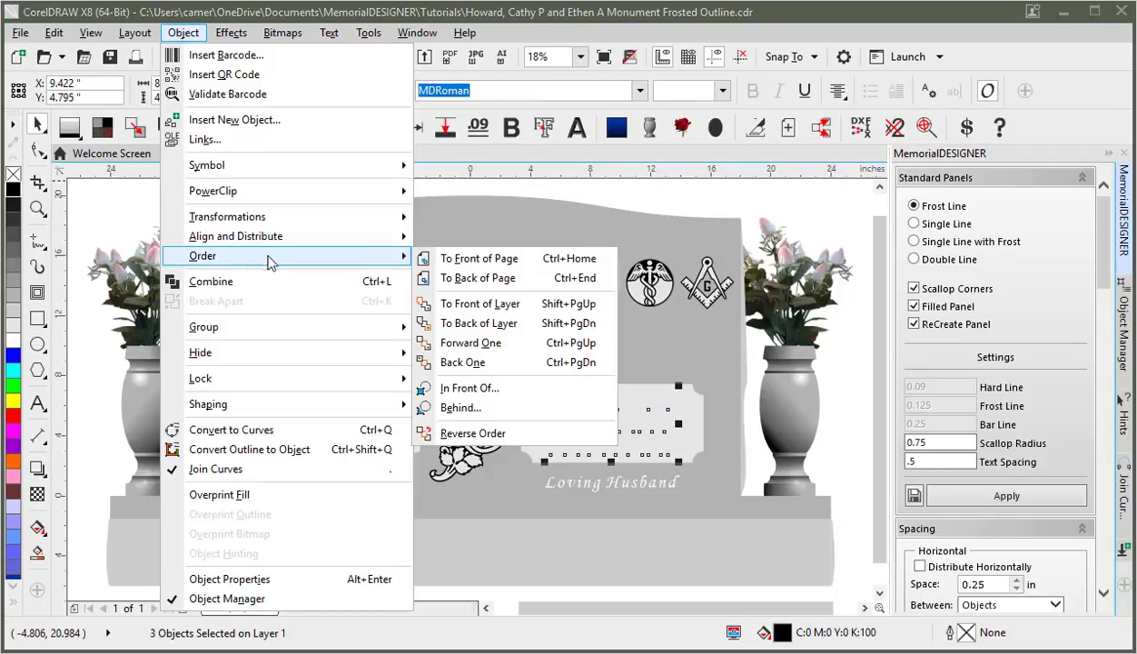
{"action": "left_click", "coordinate": [581, 309]}
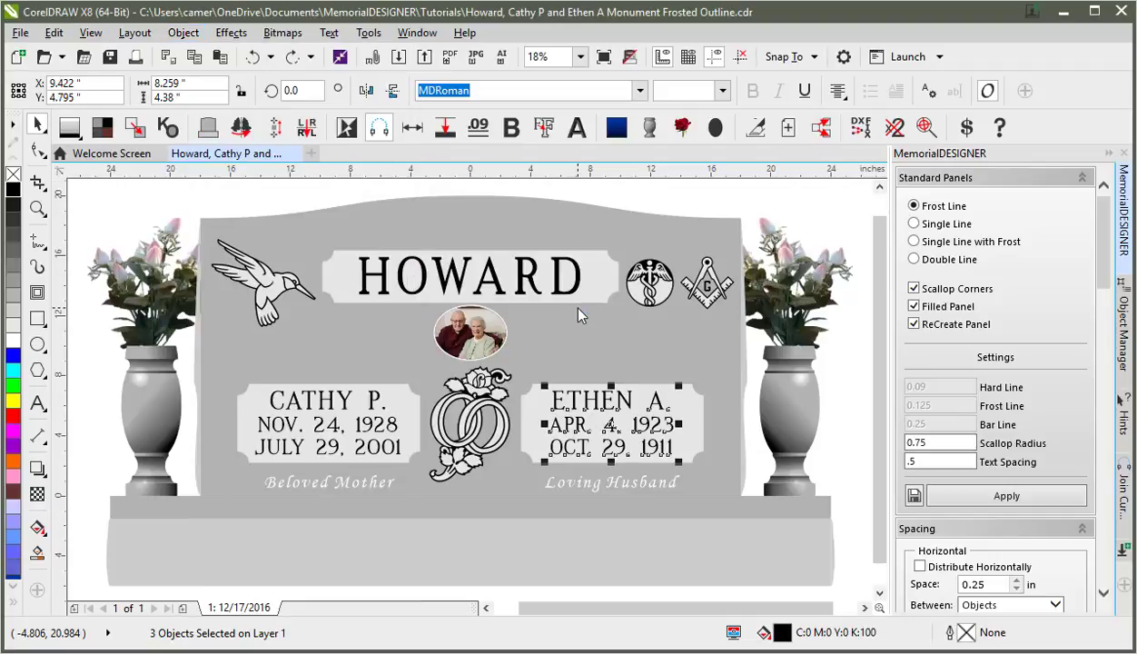
{"action": "key", "text": "Escape"}
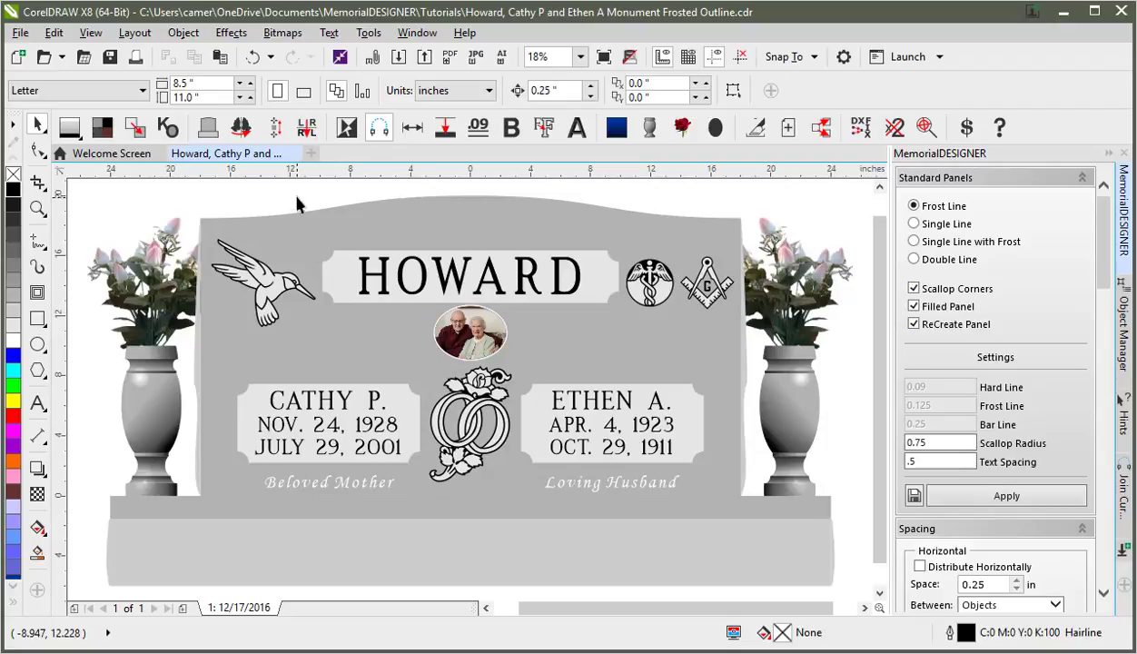
- Recreate the family name panel and both lower inscription panels as filled Double Line panels without scallop corners
{"action": "left_click_drag", "start_coordinate": [300, 194], "coordinate": [639, 316]}
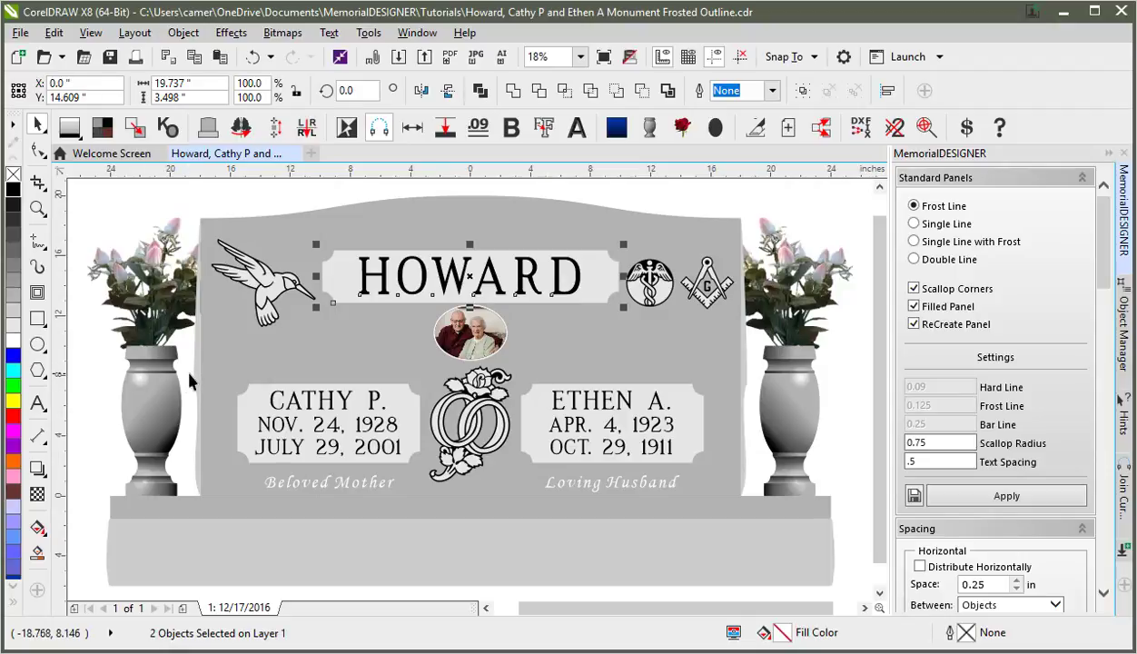
{"action": "left_click_drag", "start_coordinate": [186, 380], "coordinate": [748, 473]}
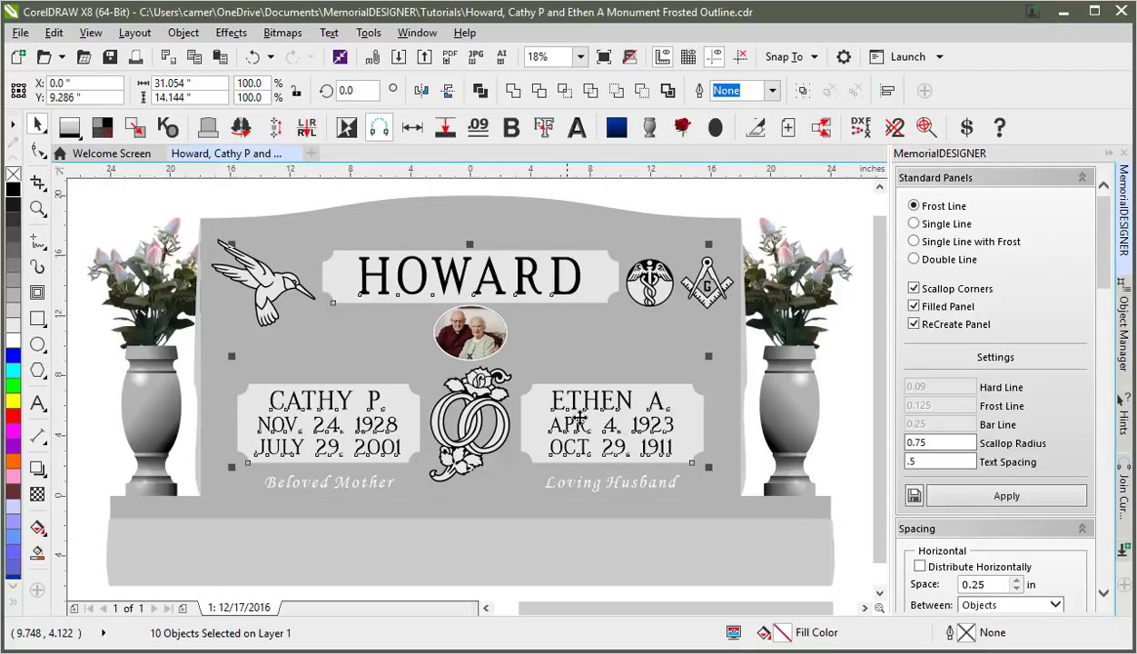
{"action": "left_click", "coordinate": [915, 260]}
{"action": "left_click", "coordinate": [915, 289]}
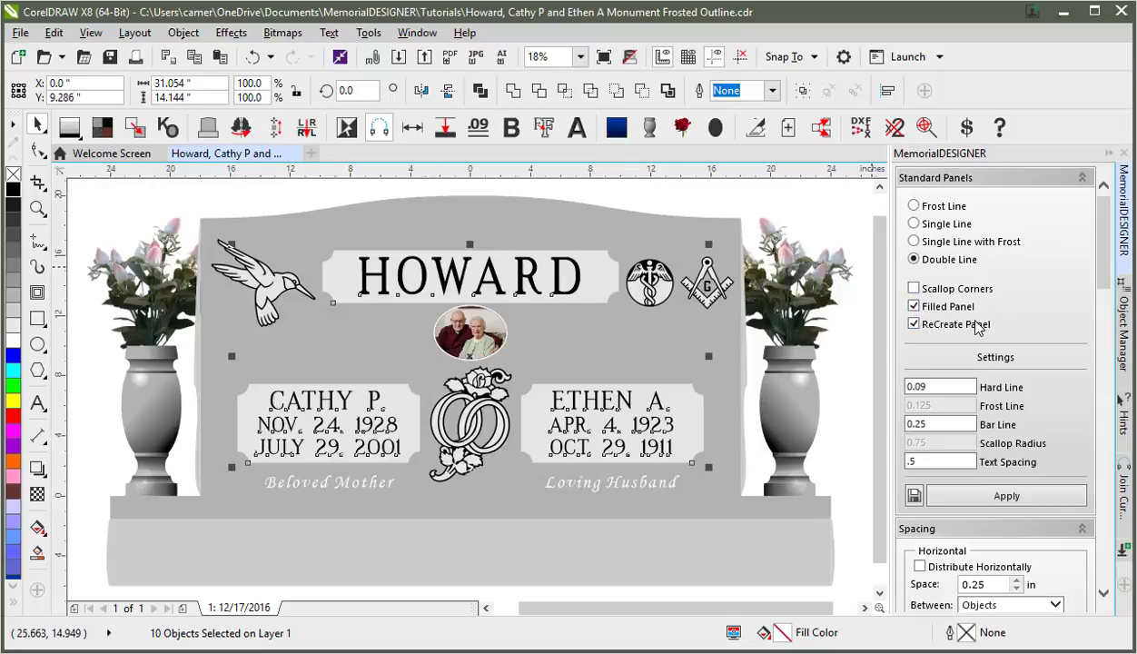
{"action": "left_click", "coordinate": [1017, 504]}
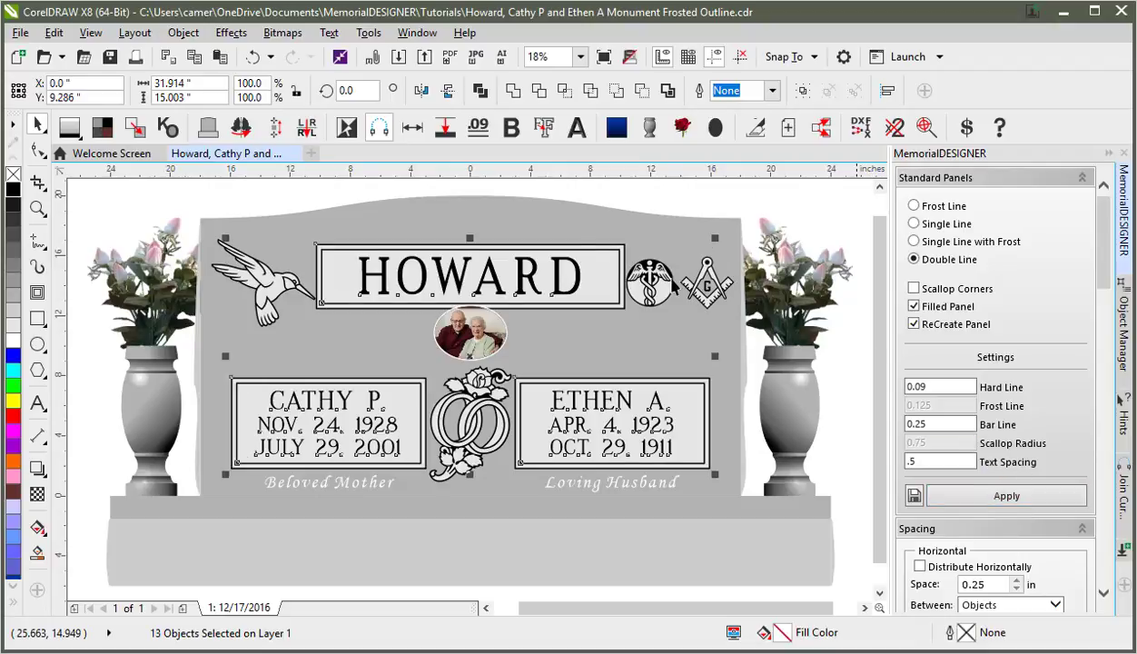
{"action": "left_click", "coordinate": [320, 201]}
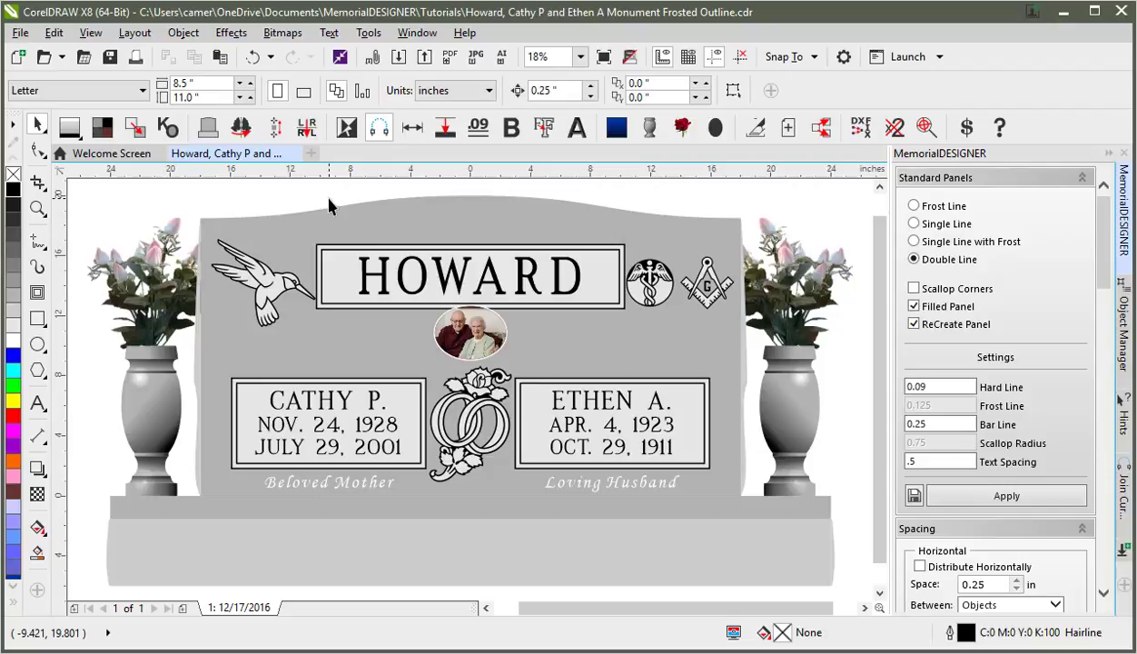
- Delete the three Double Line panels behind the family name and the two lower inscriptions, keeping the text
{"action": "left_click", "coordinate": [333, 272]}
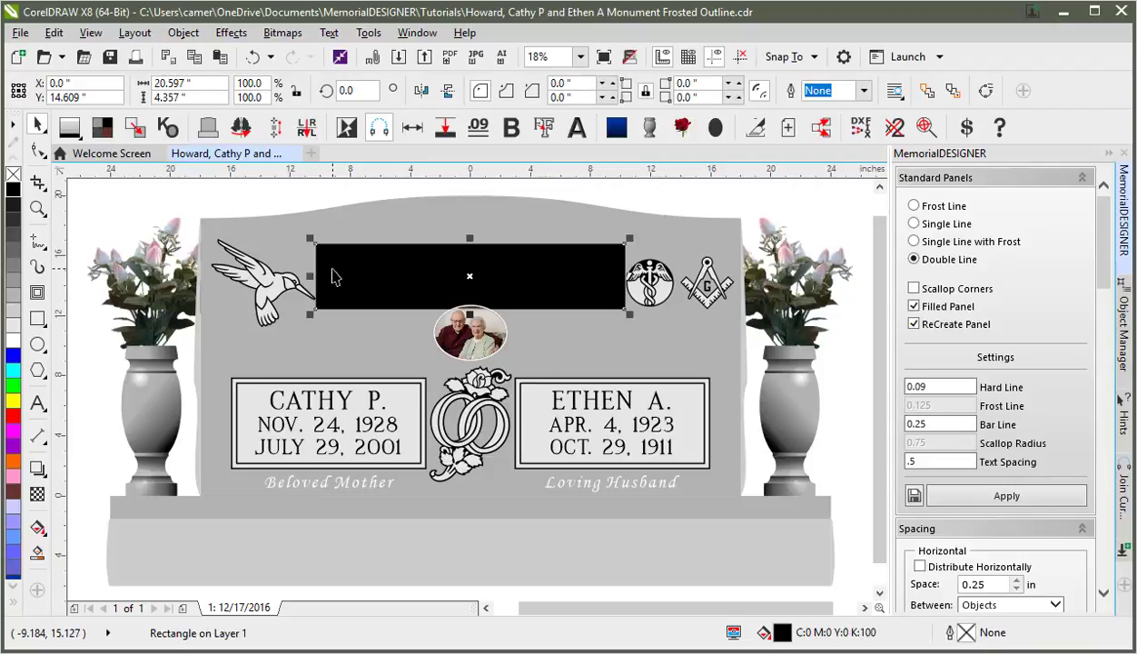
{"action": "left_click", "coordinate": [252, 402]}
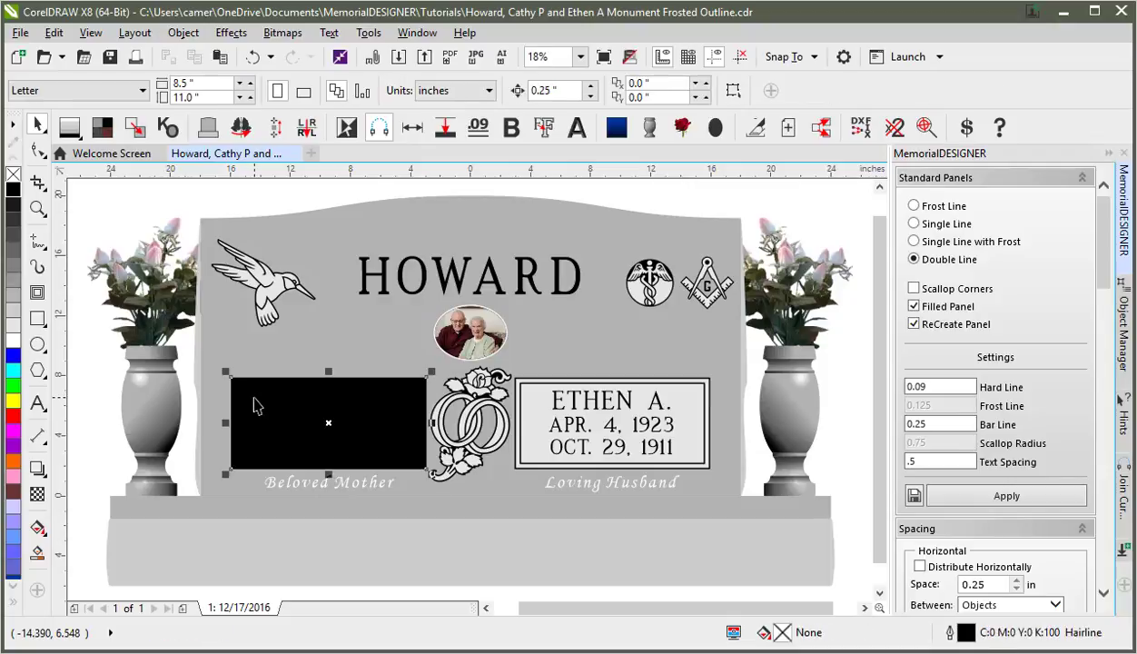
{"action": "left_click", "coordinate": [521, 383]}
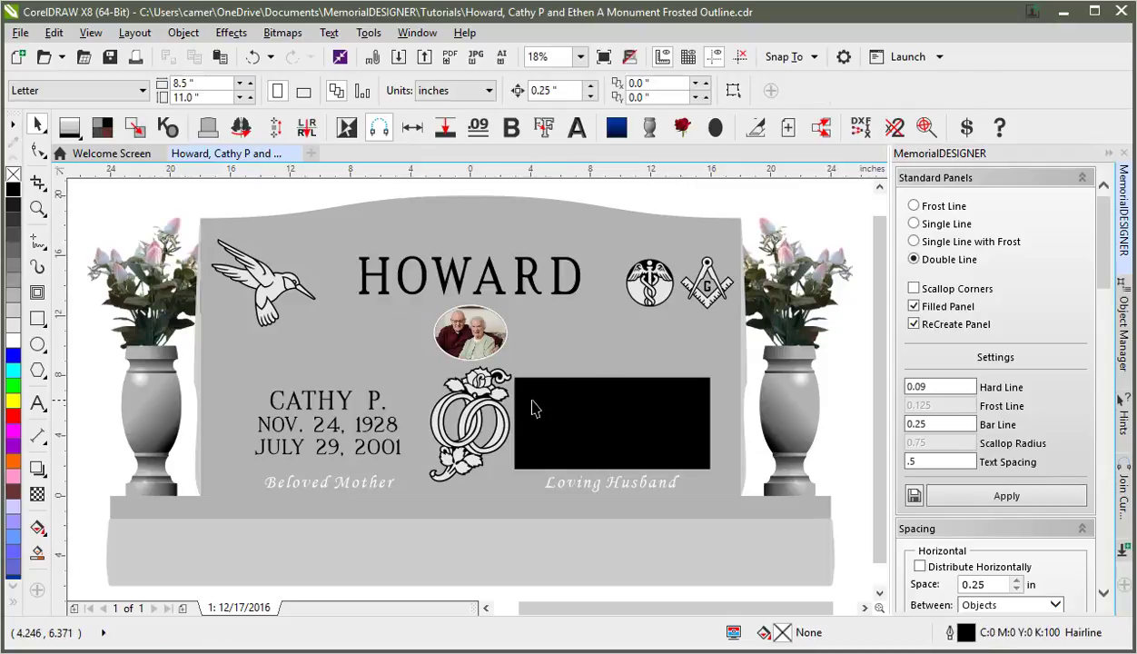
{"action": "key", "text": "Escape"}
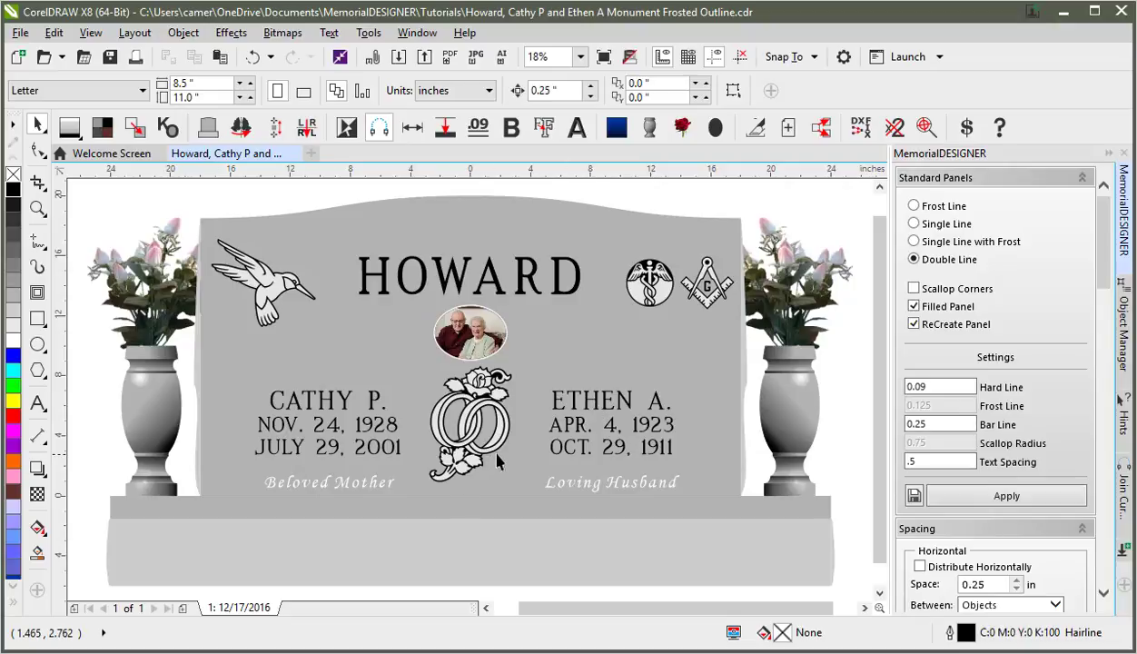
- Add a one-step inside contour to the gray monument face with a 2" offset
{"action": "left_click", "coordinate": [404, 215]}
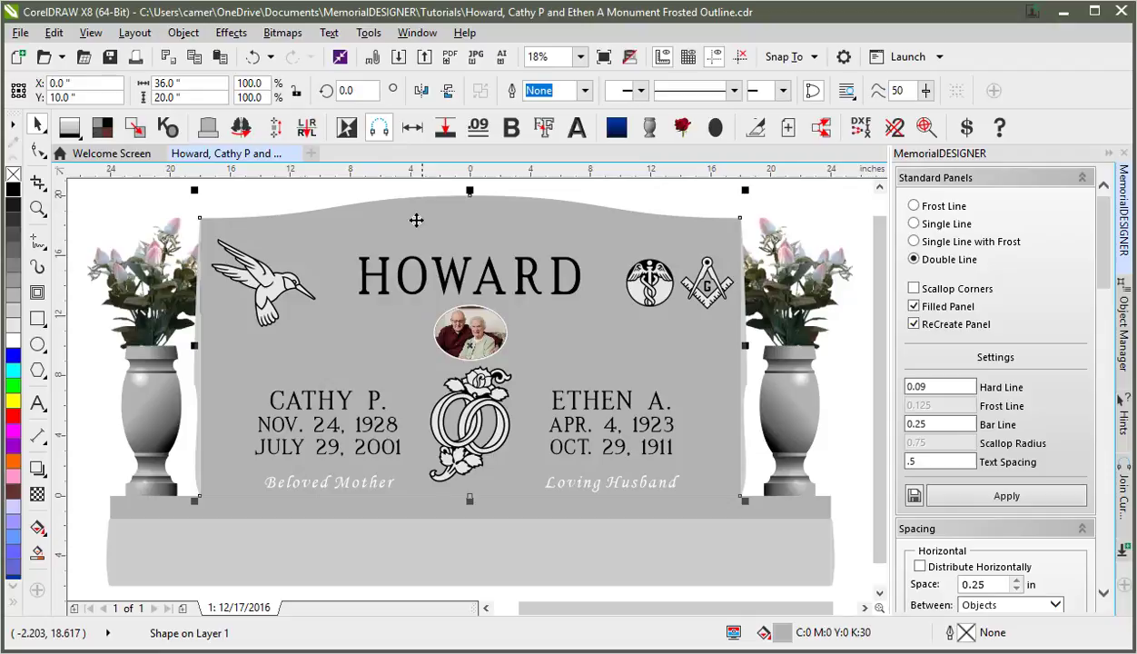
{"action": "left_click", "coordinate": [37, 292]}
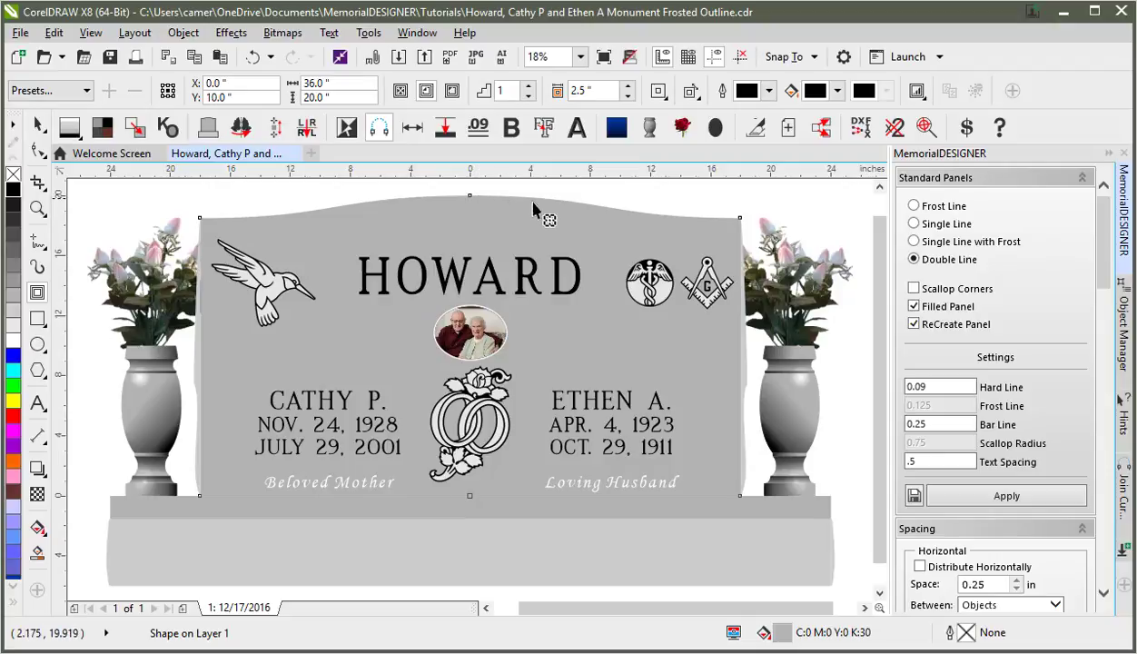
{"action": "left_click_drag", "start_coordinate": [534, 205], "coordinate": [551, 229]}
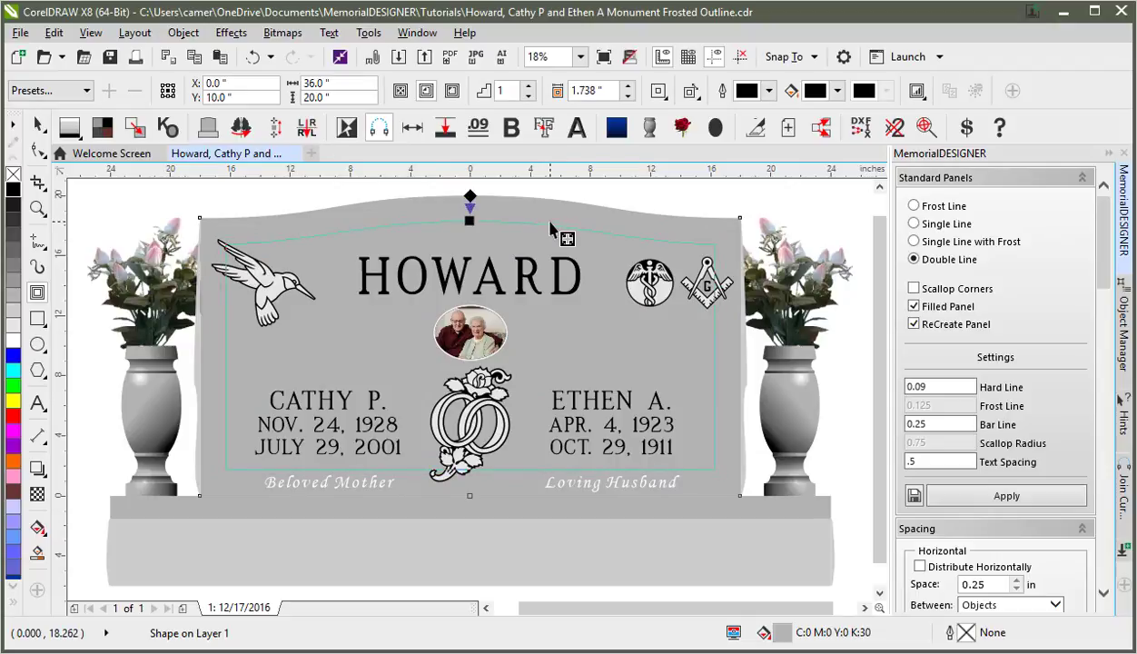
{"action": "left_click_drag", "start_coordinate": [549, 221], "coordinate": [551, 225]}
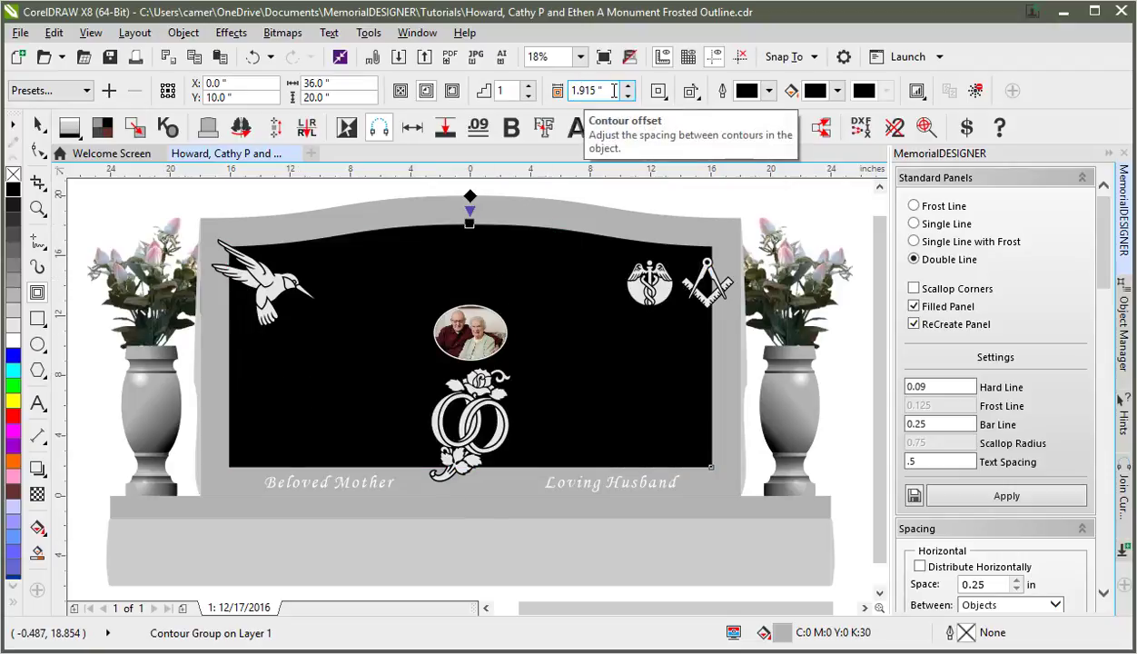
{"action": "double_click", "coordinate": [614, 90]}
{"action": "type", "text": "2"}
{"action": "key", "text": "Return"}
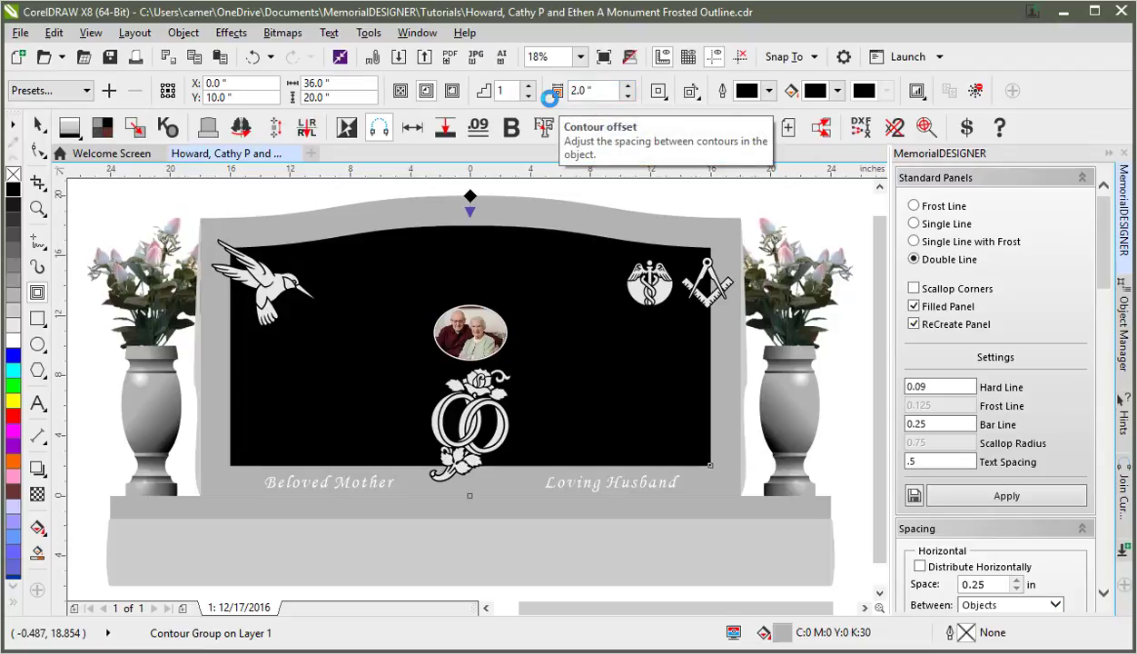
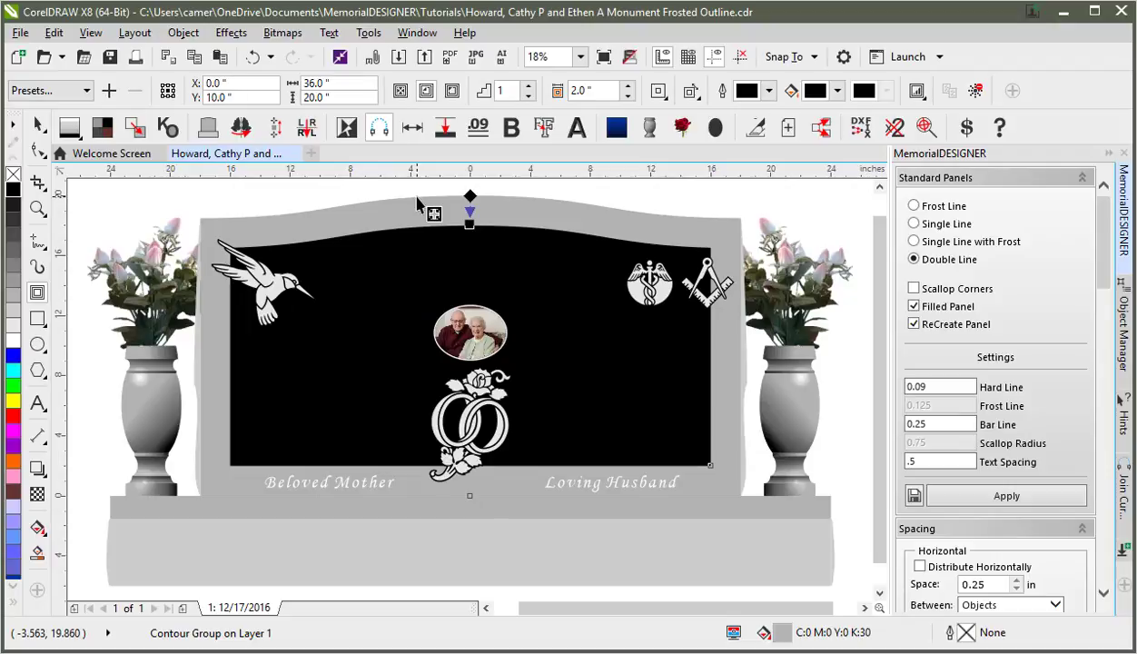
- Break the contour group apart and send the black inner shape to the back of the layer
{"action": "left_click", "coordinate": [183, 32]}
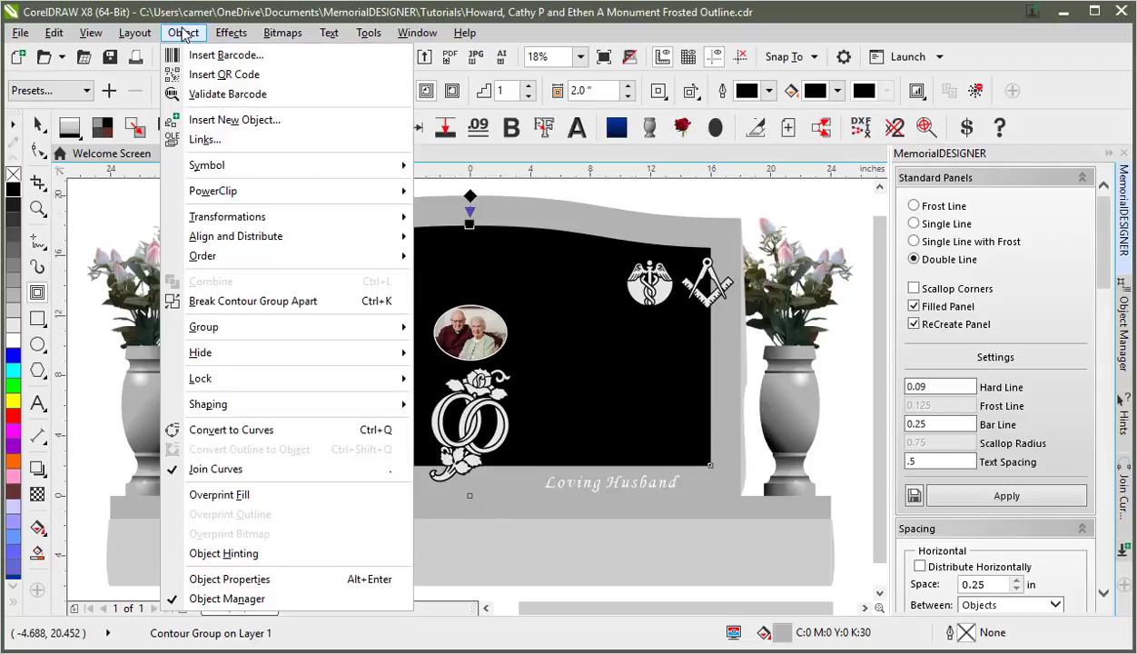
{"action": "left_click", "coordinate": [263, 301]}
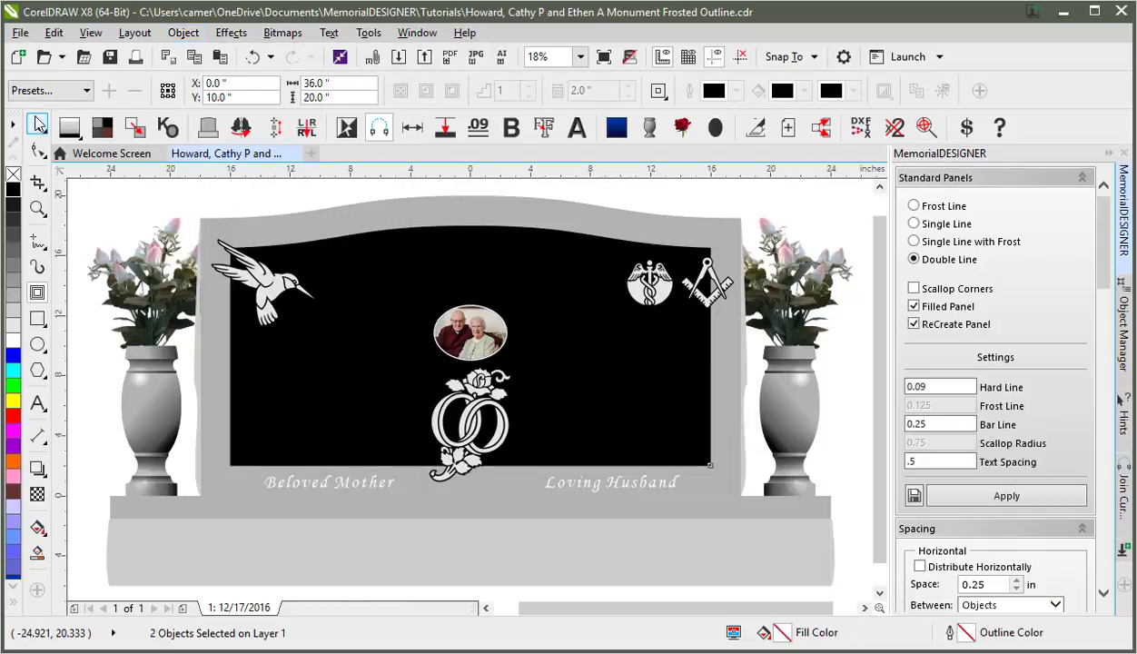
{"action": "left_click", "coordinate": [345, 267]}
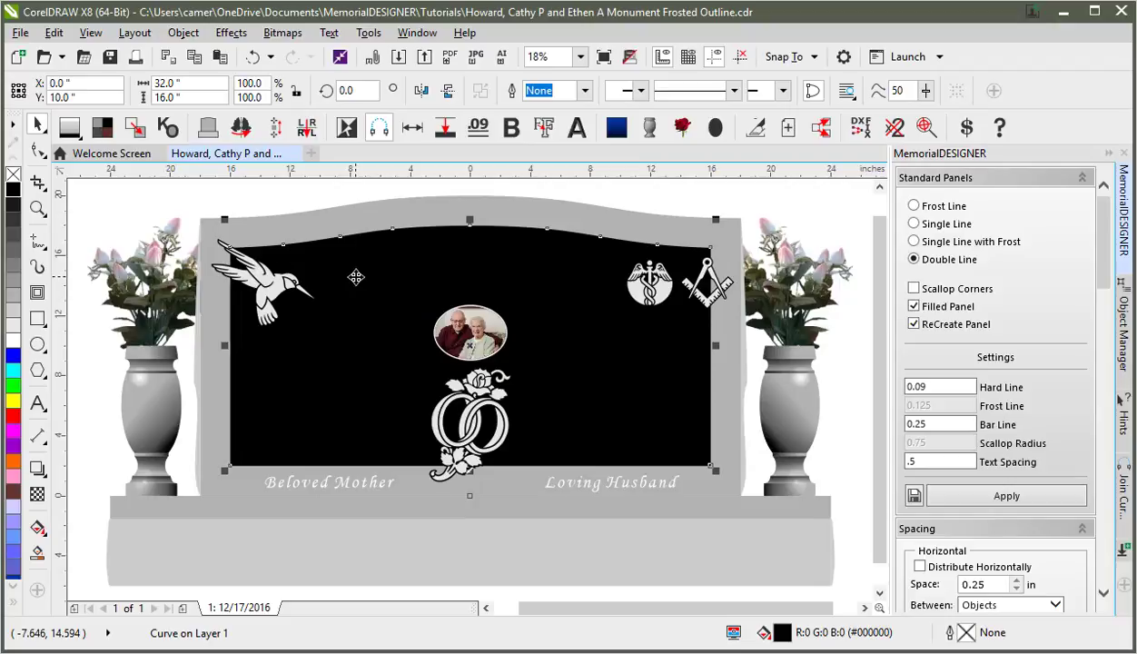
{"action": "key", "text": "shift+Page_Down"}
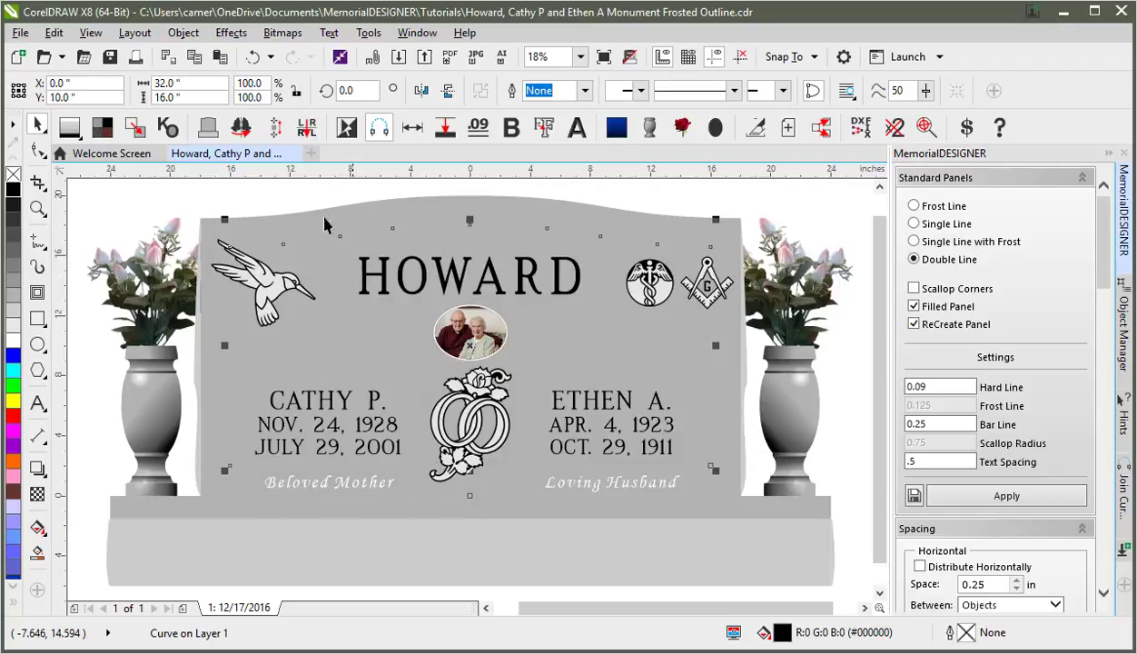
- Send the gray monument face to the back of the layer, behind the black inner shape
{"action": "left_click", "coordinate": [291, 195]}
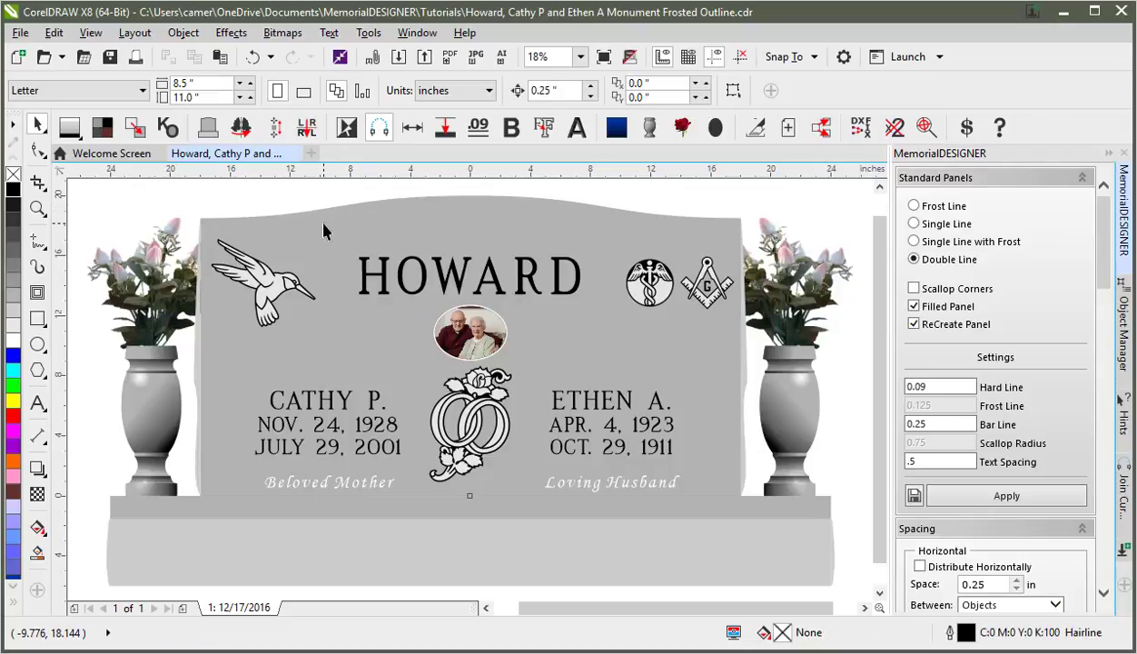
{"action": "left_click", "coordinate": [298, 235]}
{"action": "key", "text": "shift+Page_Down"}
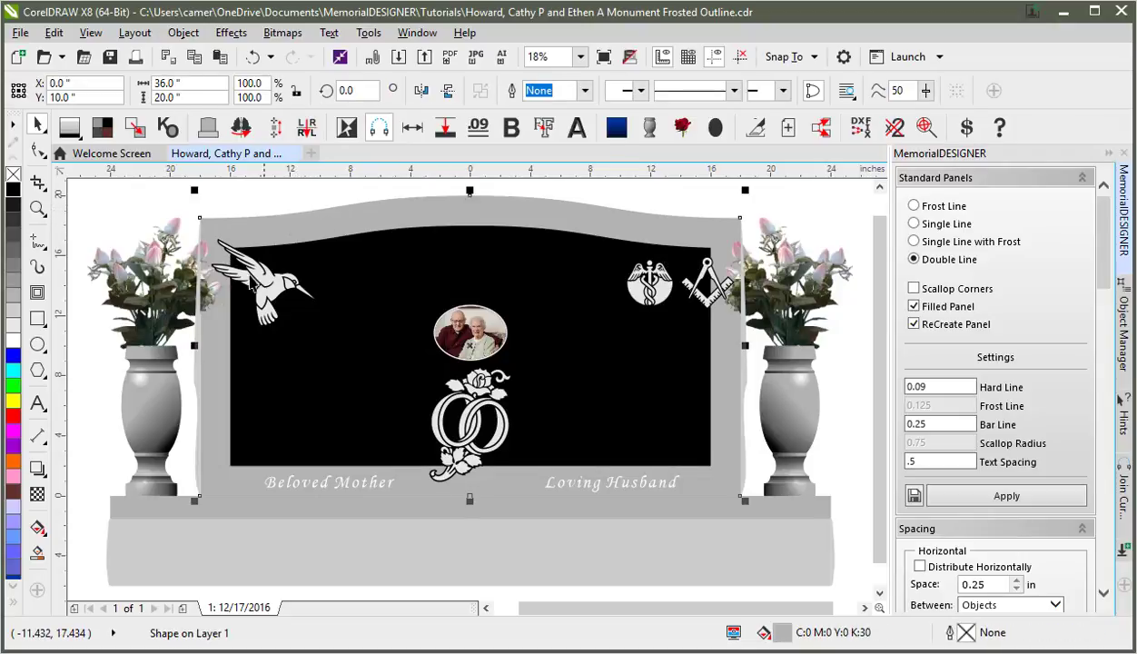
- Send the monument's two narrow side edges and both flower images to the back of the layer
{"action": "left_click", "coordinate": [194, 372]}
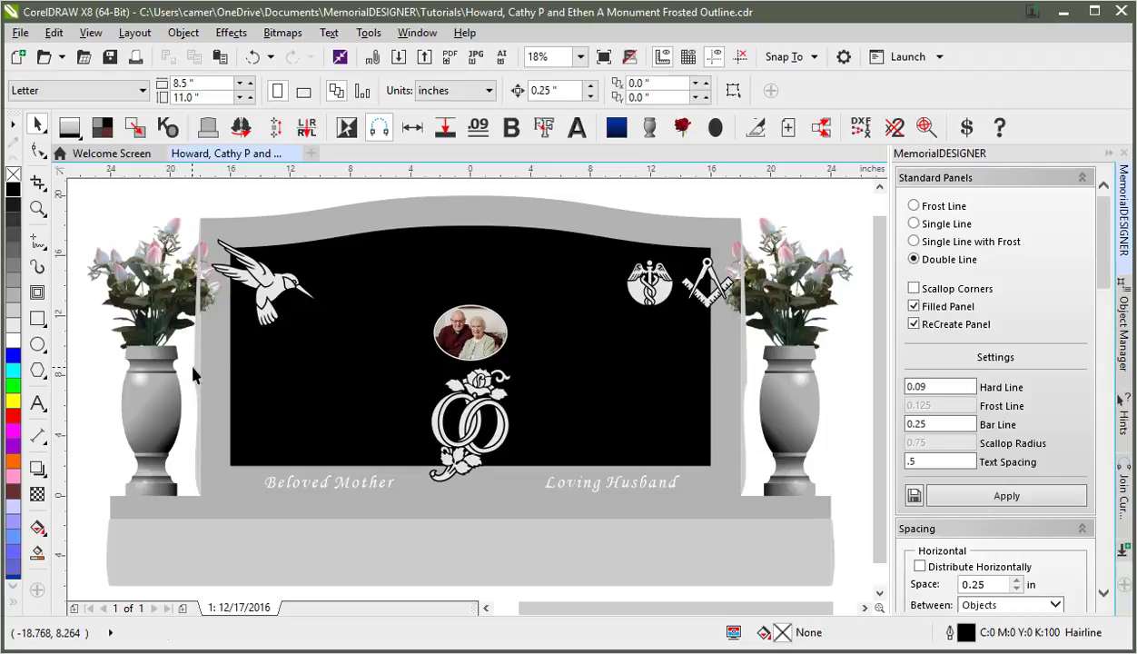
{"action": "left_click", "coordinate": [194, 372]}
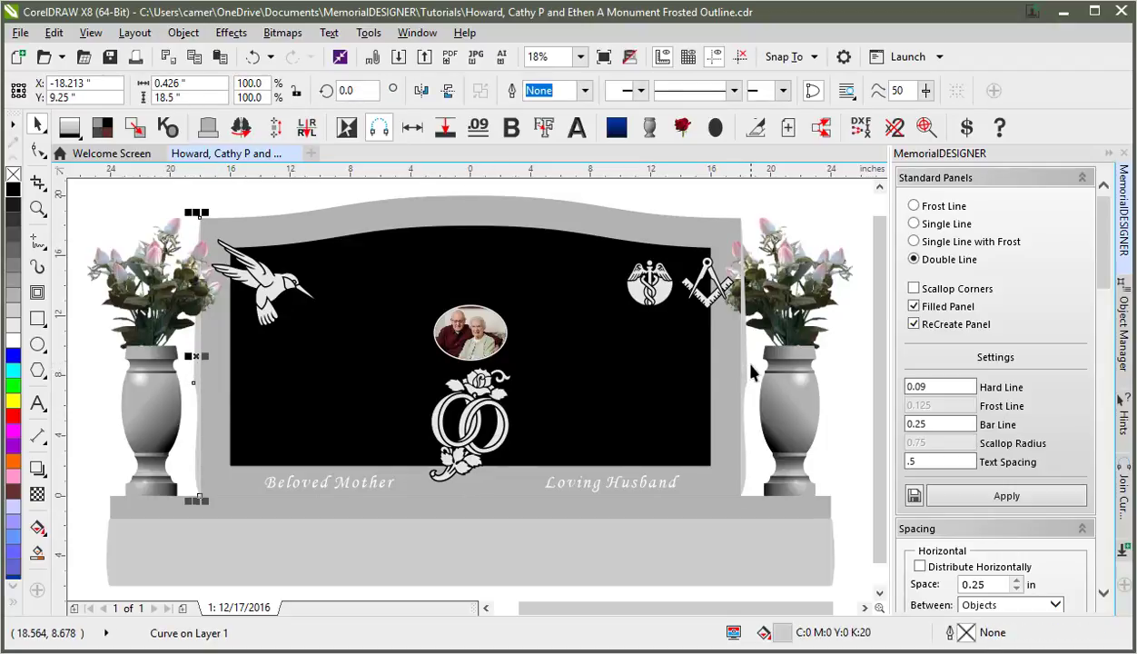
{"action": "key", "text": "ctrl+r"}
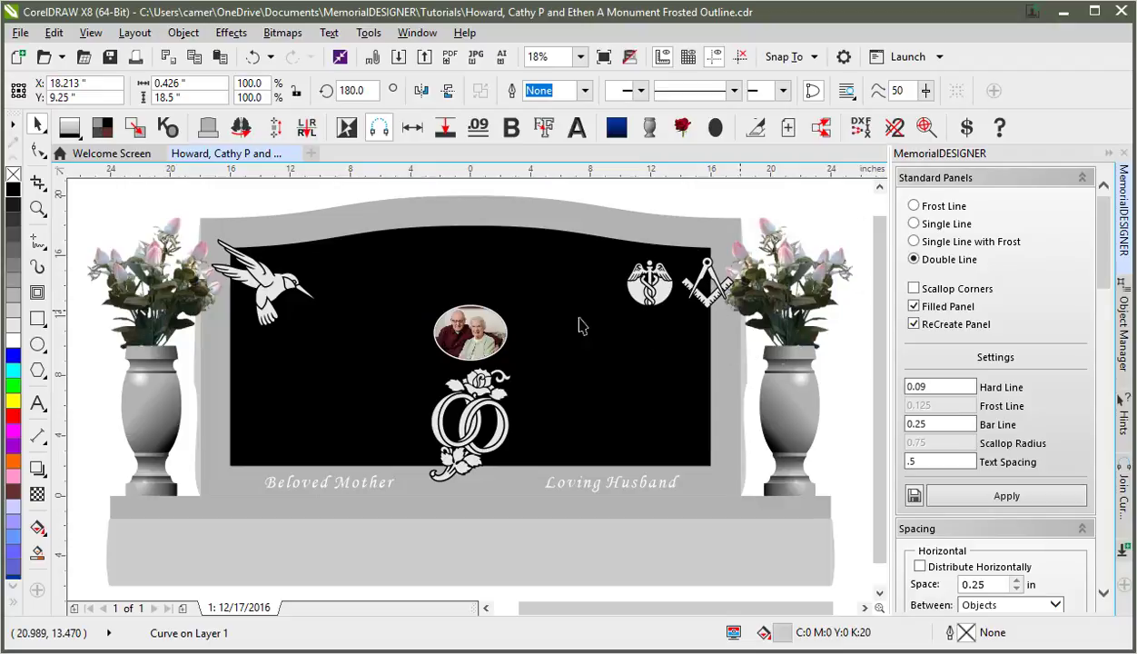
{"action": "left_click", "coordinate": [783, 289]}
{"action": "key", "text": "ctrl+r"}
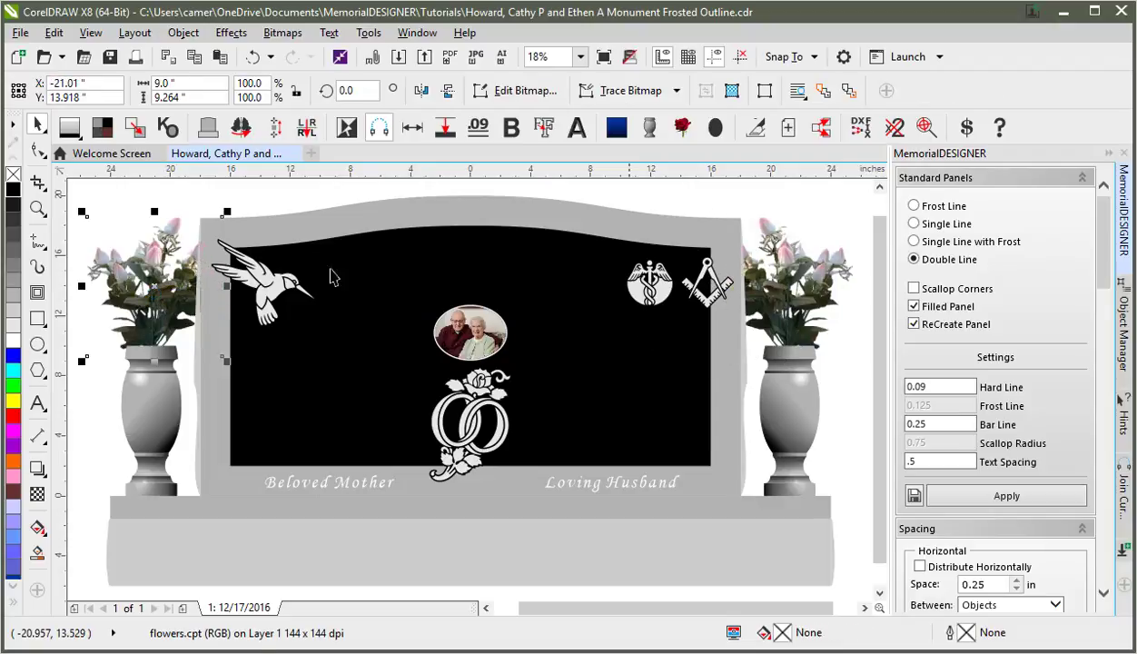
{"action": "left_click", "coordinate": [282, 206]}
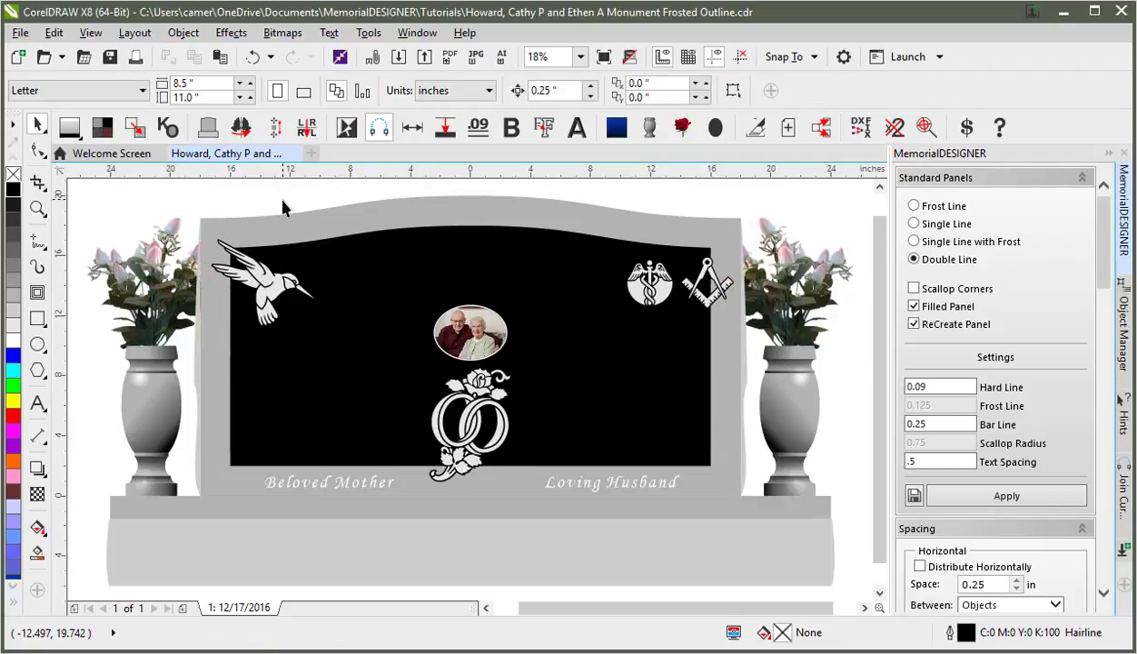
- Try applying a filled Double Line panel to the black inner shape with ReCreate Panel enabled
{"action": "left_click", "coordinate": [472, 251]}
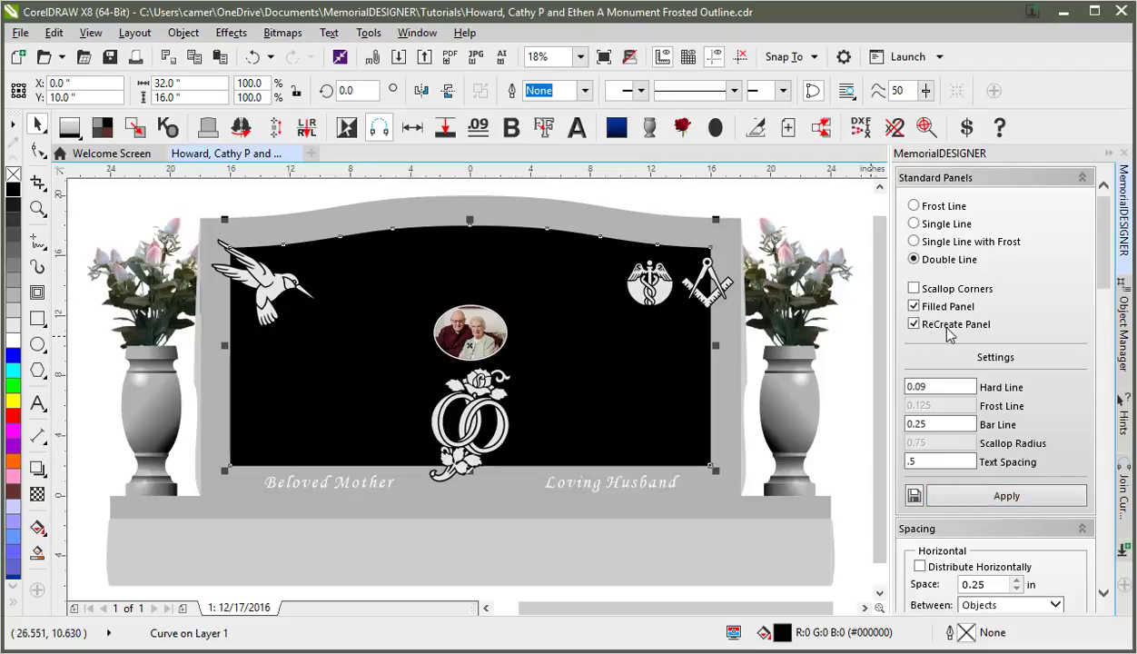
{"action": "left_click", "coordinate": [1002, 505]}
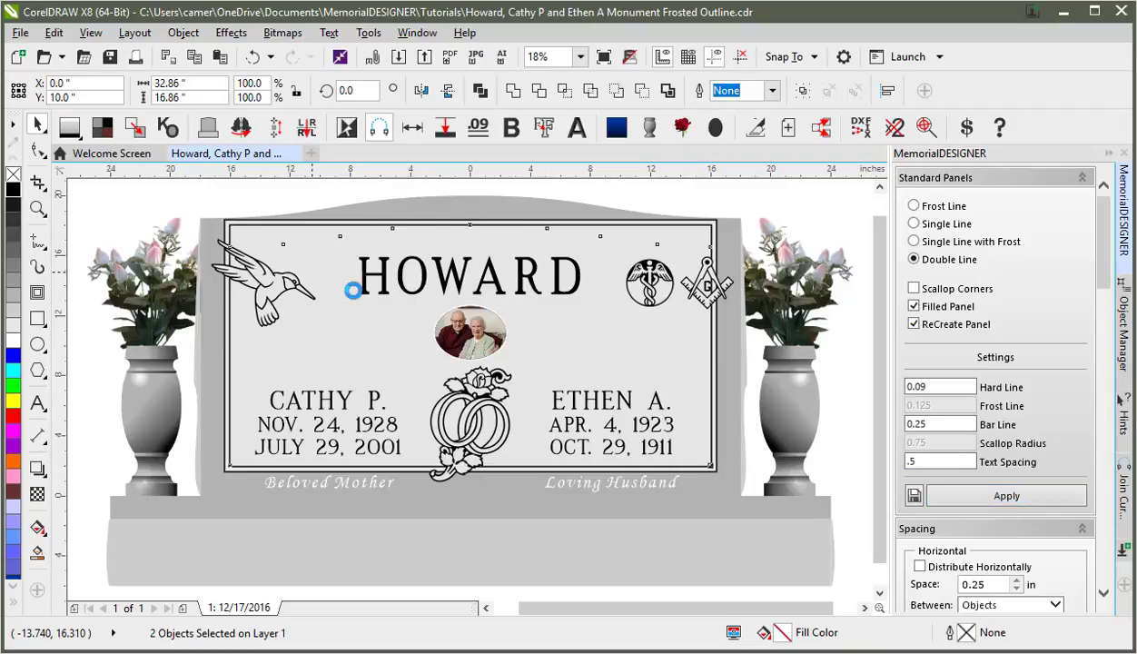
{"action": "key", "text": "ctrl+z"}
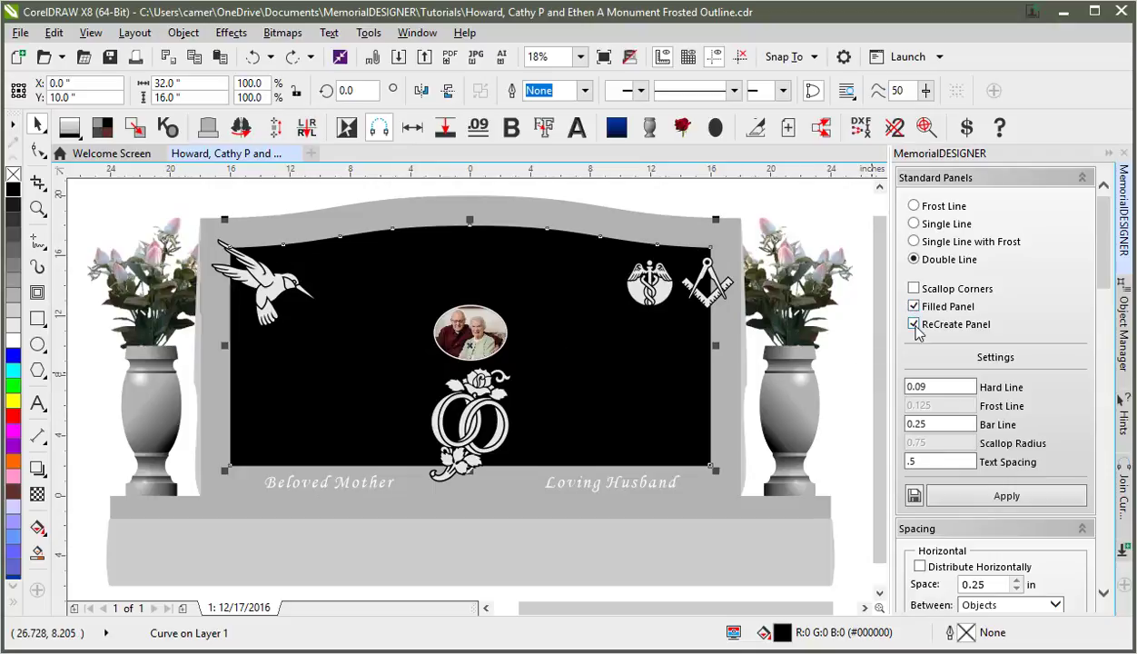
- Apply a filled Double Line panel to the black inner shape with ReCreate Panel disabled
{"action": "left_click", "coordinate": [1007, 497]}
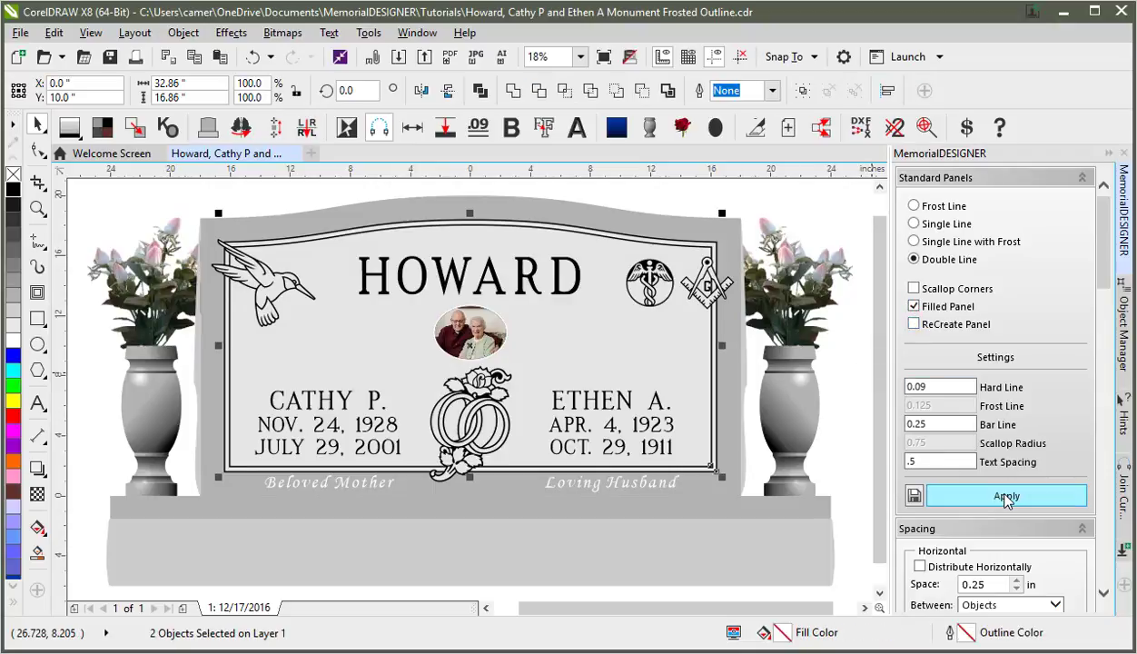
{"action": "left_click", "coordinate": [354, 190]}
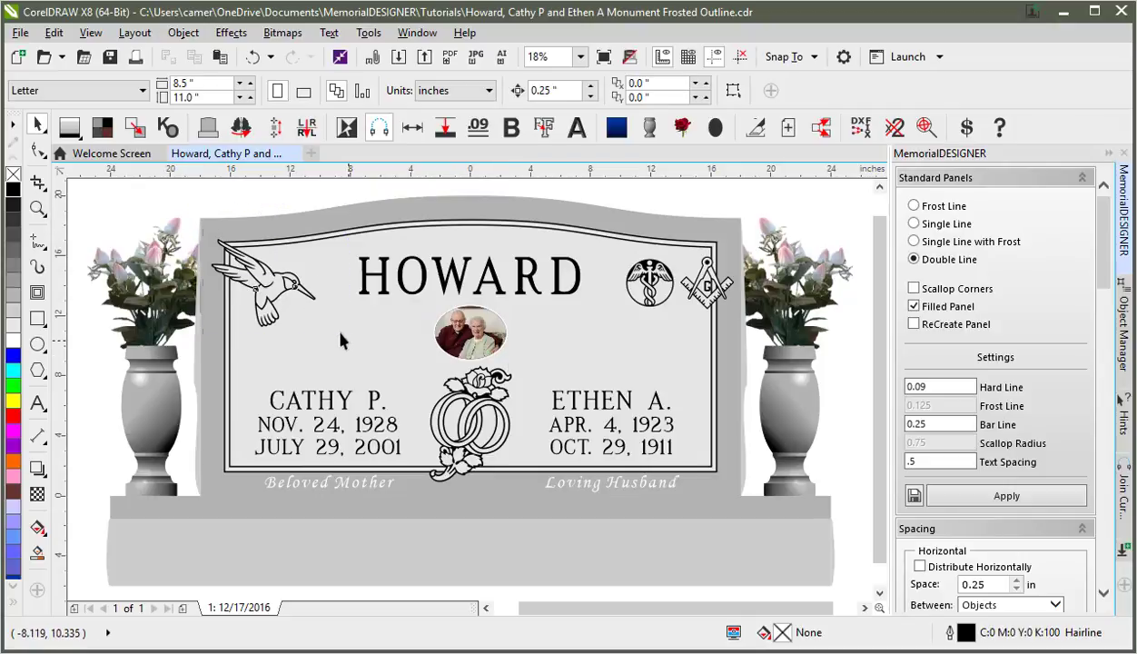
- Move the hummingbird and the two round and Masonic emblems inward so they sit inside the panel border
{"action": "left_click", "coordinate": [265, 285]}
{"action": "left_click_drag", "start_coordinate": [264, 285], "coordinate": [292, 304]}
{"action": "left_click_drag", "start_coordinate": [602, 204], "coordinate": [738, 356]}
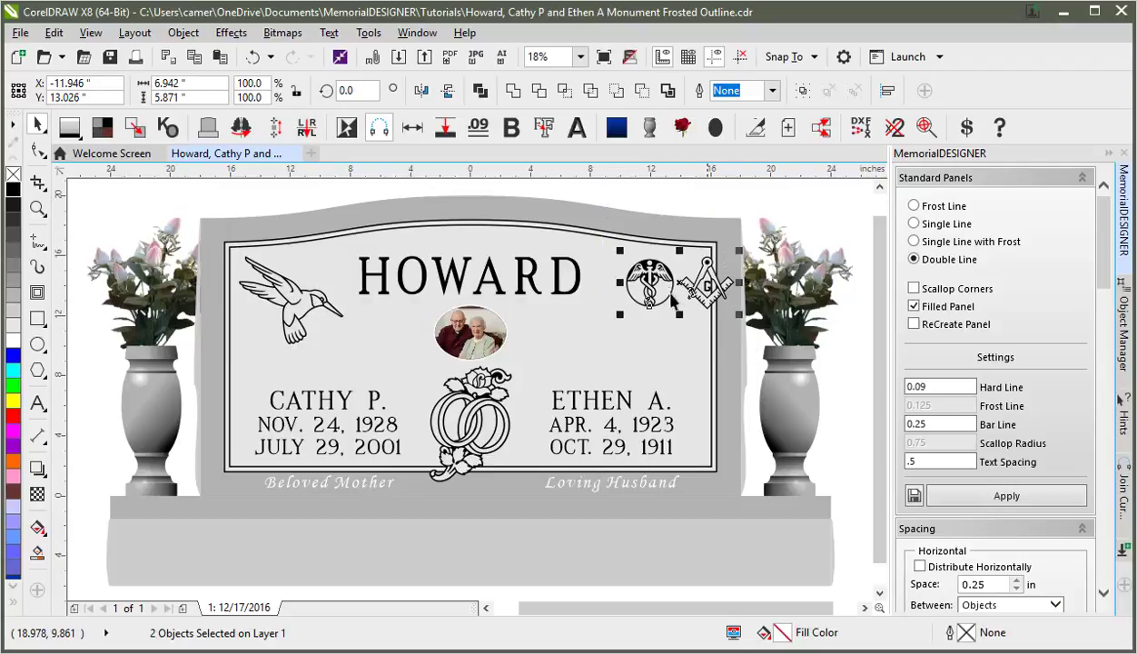
{"action": "left_click_drag", "start_coordinate": [661, 295], "coordinate": [627, 325]}
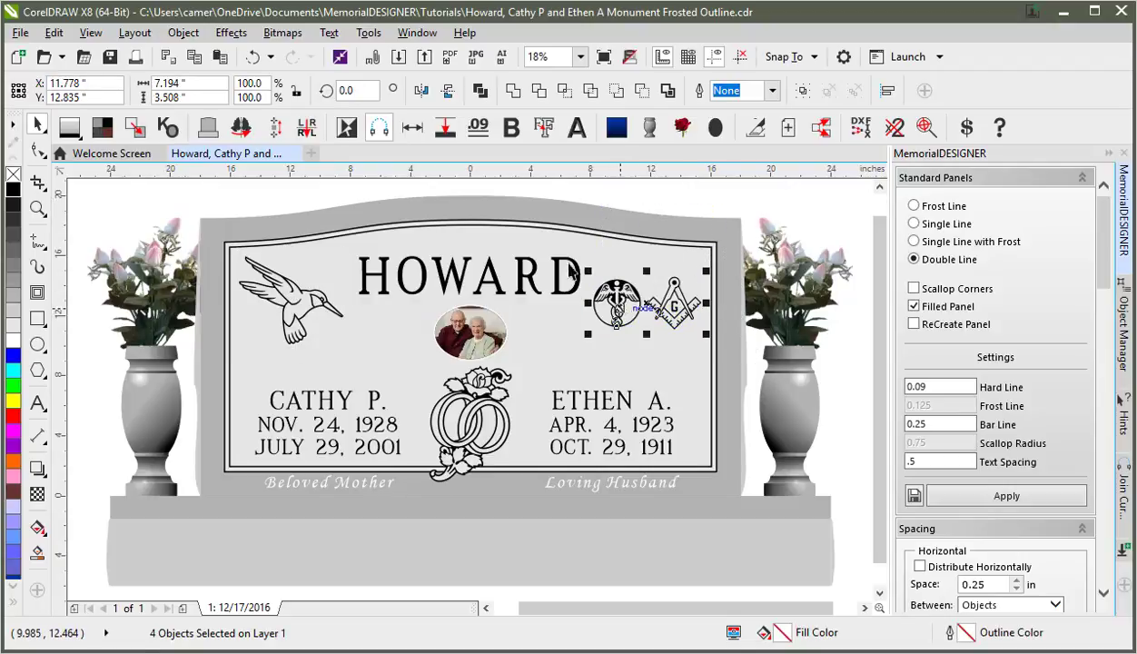
{"action": "left_click", "coordinate": [392, 194]}
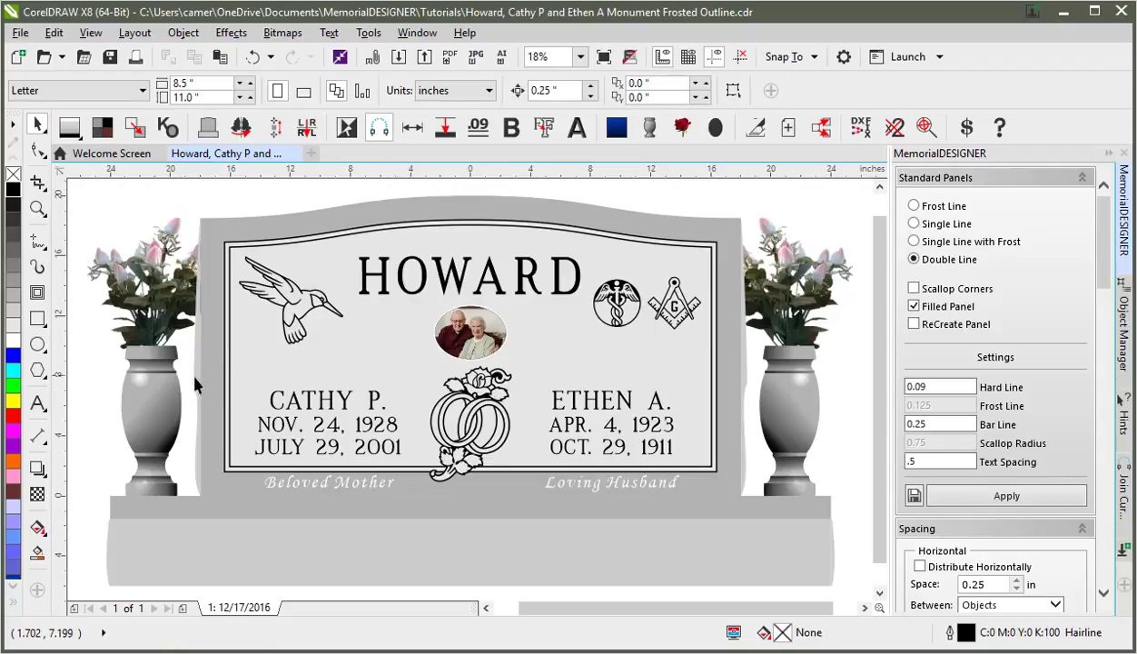
- Move both name-and-date blocks and their italic captions up about 2 inches so they sit inside the panel border
{"action": "left_click_drag", "start_coordinate": [184, 367], "coordinate": [407, 495]}
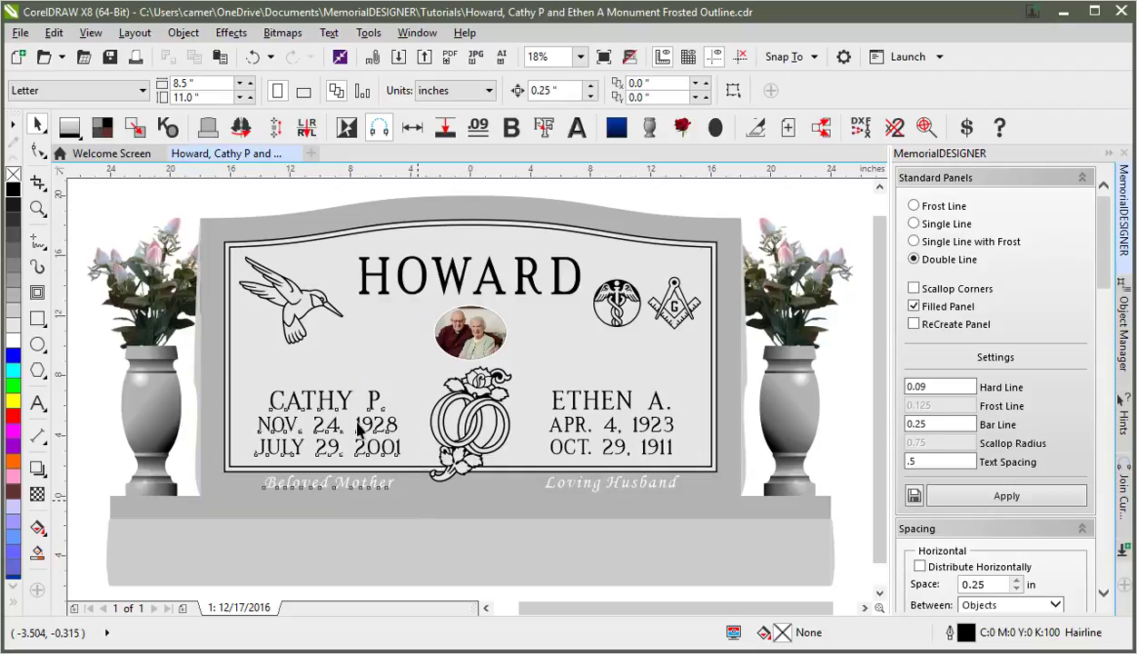
{"action": "left_click_drag", "start_coordinate": [358, 428], "coordinate": [331, 397]}
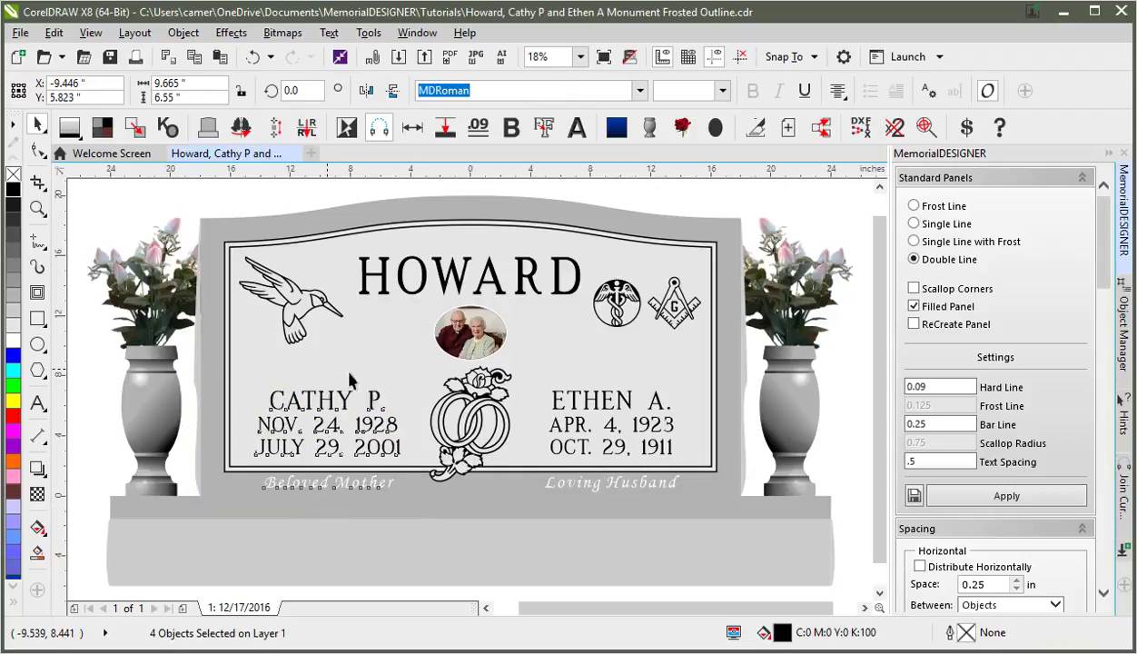
{"action": "key", "text": "ctrl+z"}
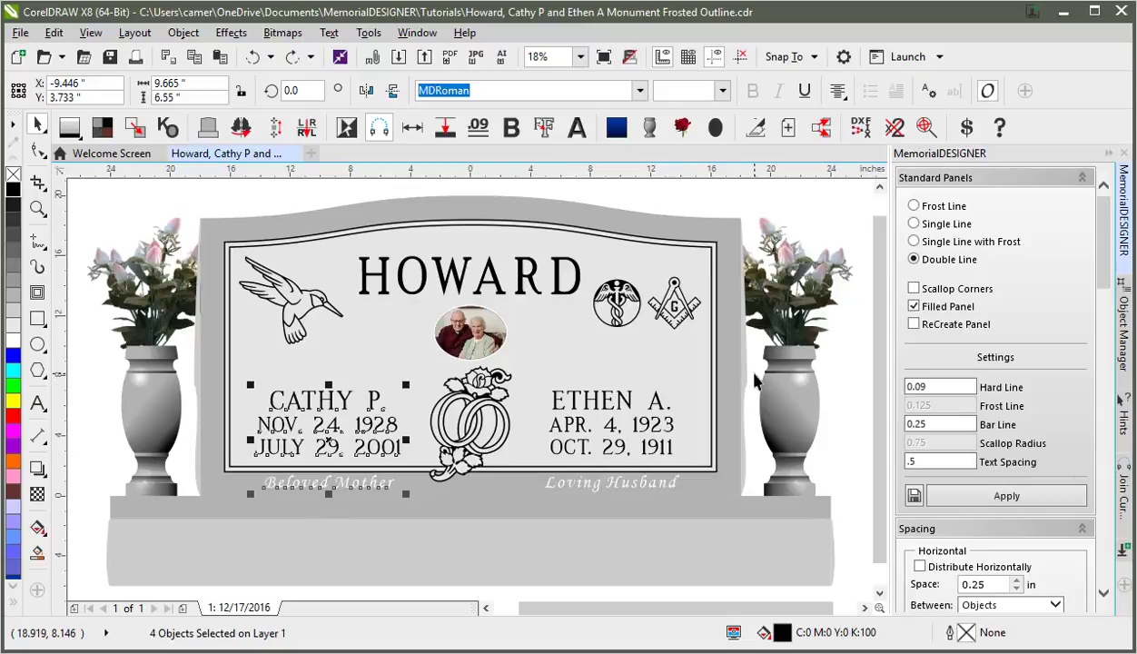
{"action": "left_click_drag", "start_coordinate": [738, 365], "coordinate": [523, 505]}
{"action": "left_click", "coordinate": [554, 406], "text": "shift"}
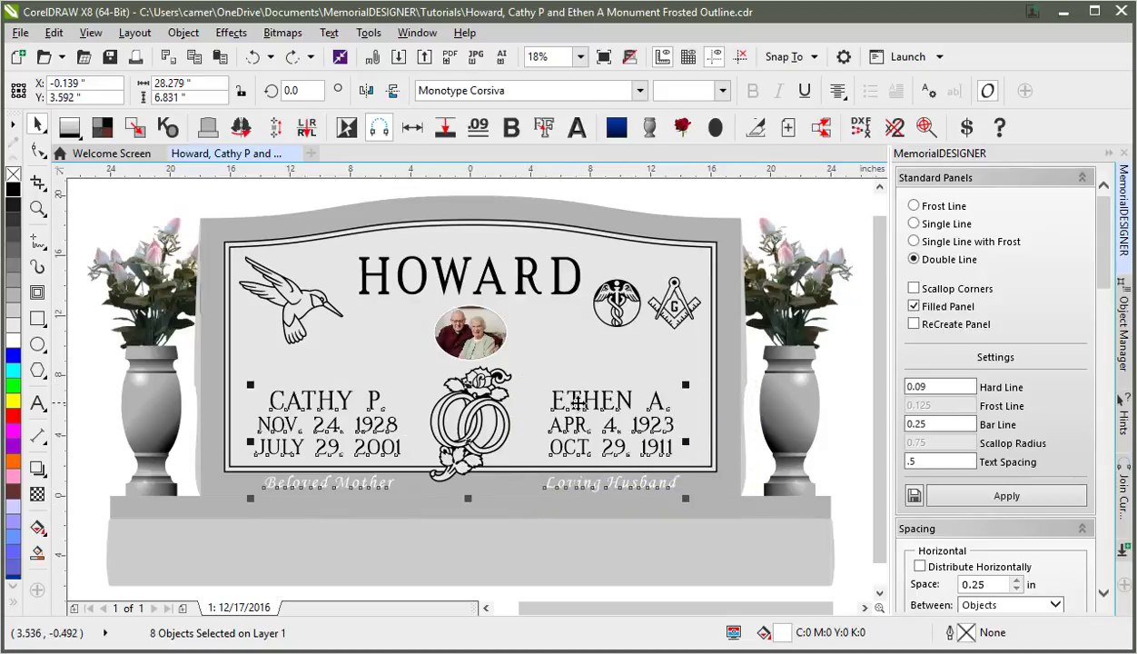
{"action": "mouse_move", "coordinate": [558, 431]}
{"action": "left_mouse_down"}
{"action": "mouse_move", "coordinate": [550, 407]}
{"action": "mouse_move", "coordinate": [565, 410]}
{"action": "left_mouse_up"}
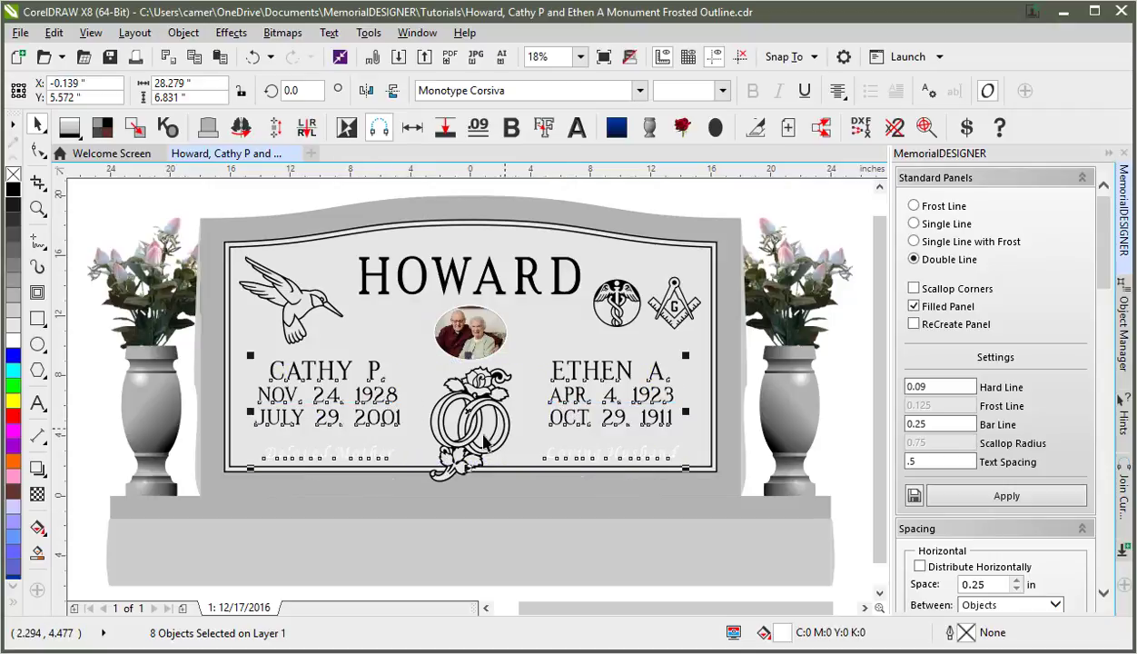
- Fill the "Beloved Mother" and "Loving Husband" captions with black
{"action": "left_click", "coordinate": [288, 458]}
{"action": "left_click", "coordinate": [288, 459]}
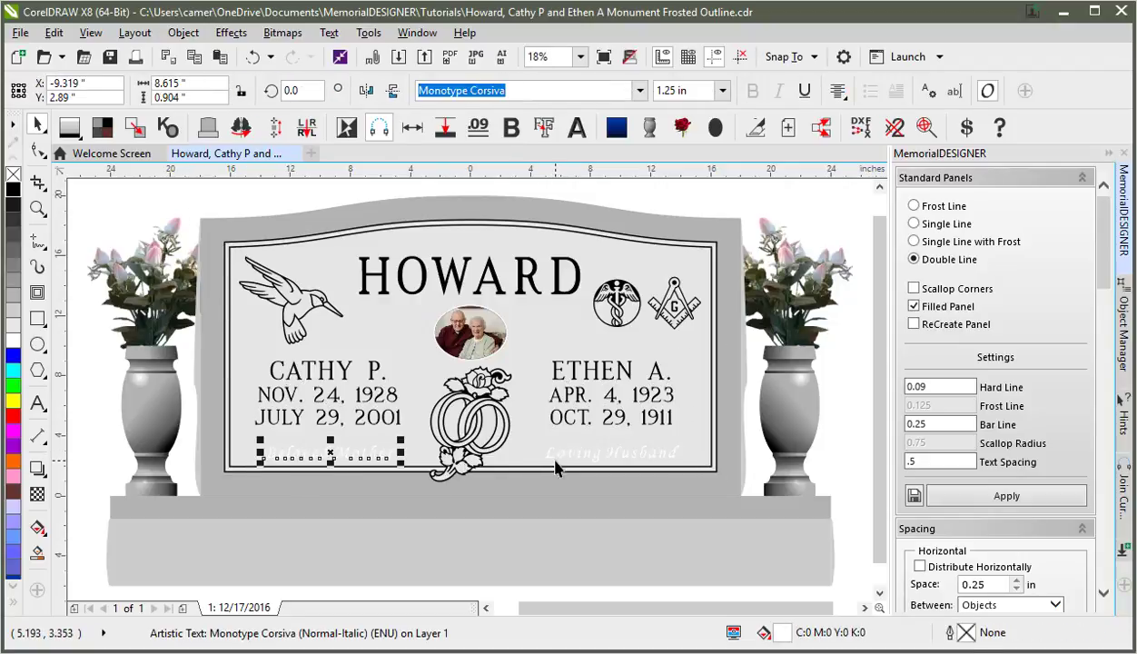
{"action": "left_click", "coordinate": [548, 462], "text": "shift"}
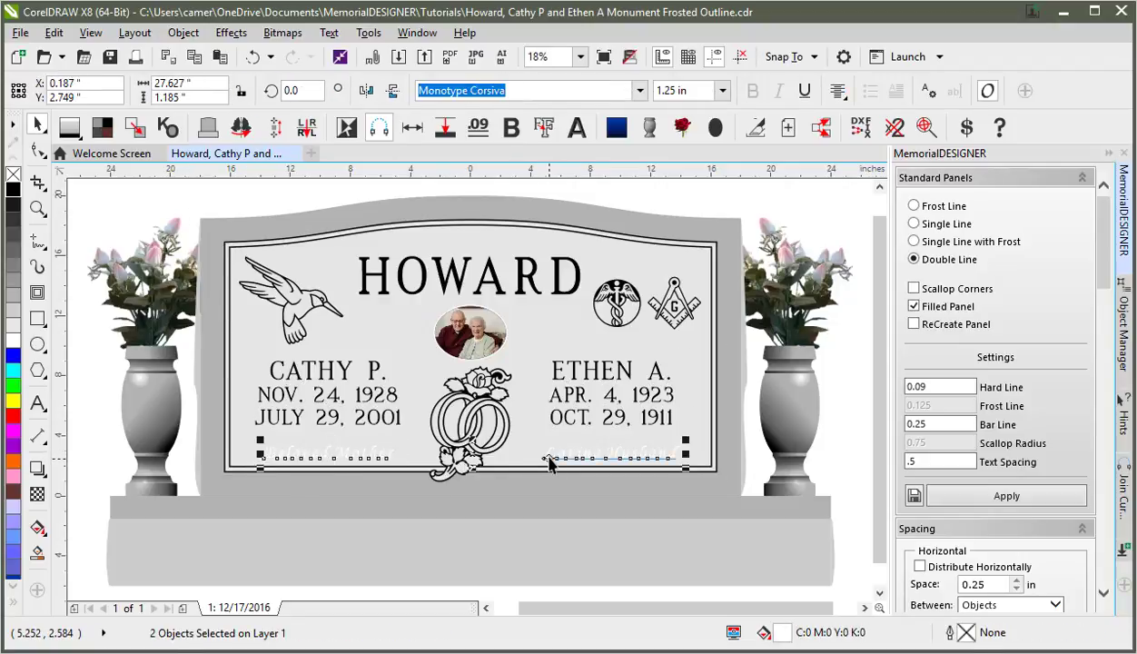
{"action": "left_click", "coordinate": [14, 195]}
{"action": "left_click", "coordinate": [225, 249]}
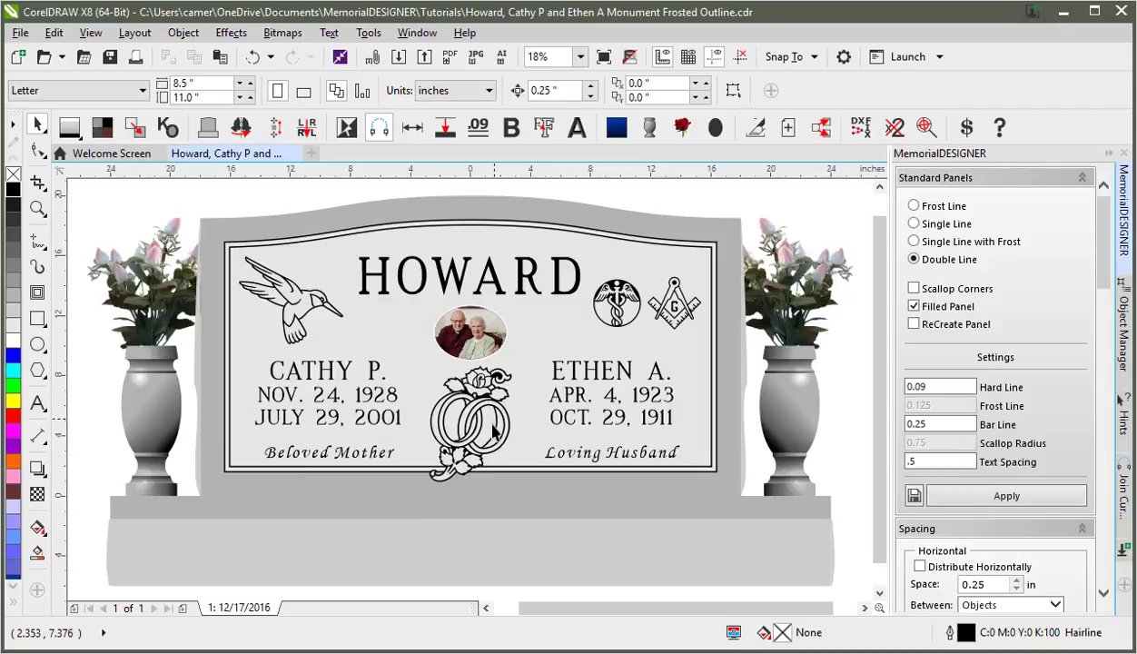
- Move the wedding-rings-and-rose emblem down about 0.5 inch below the oval photo
{"action": "left_click_drag", "start_coordinate": [405, 593], "coordinate": [543, 355]}
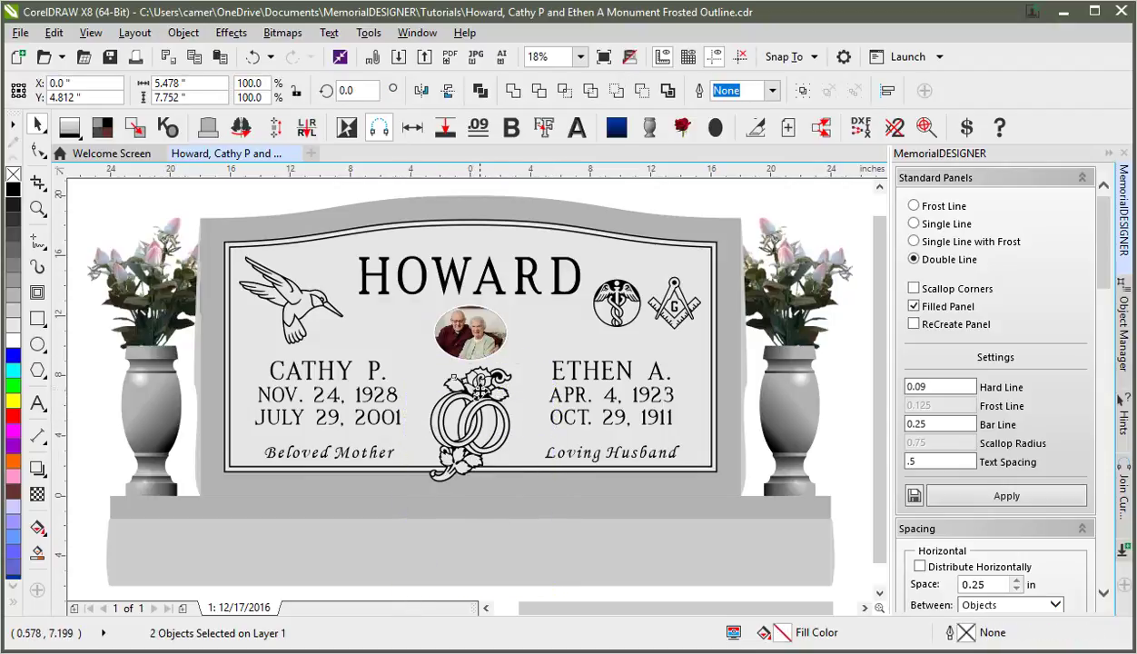
{"action": "left_click_drag", "start_coordinate": [479, 384], "coordinate": [479, 393]}
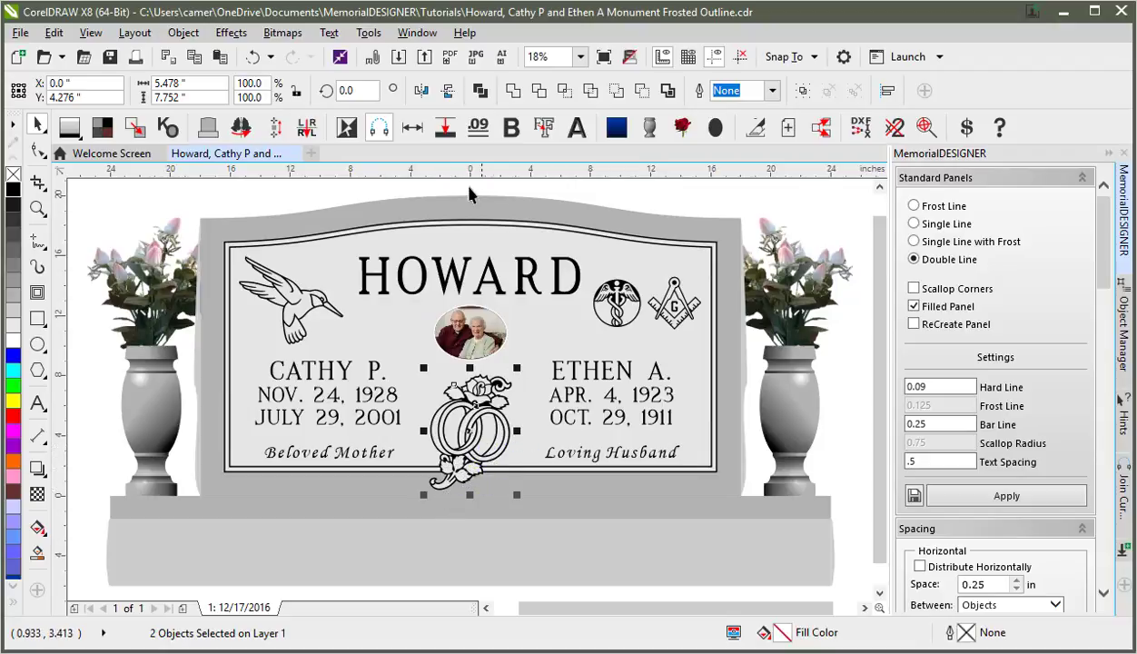
{"action": "left_click", "coordinate": [441, 195]}
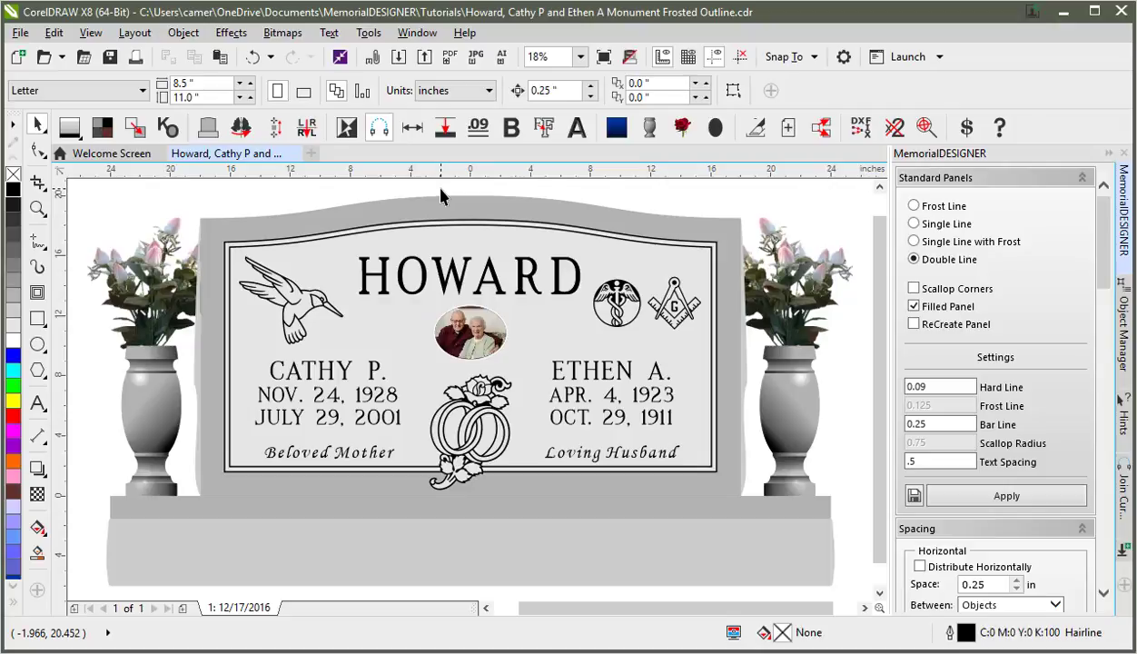
{"action": "left_click", "coordinate": [491, 214]}
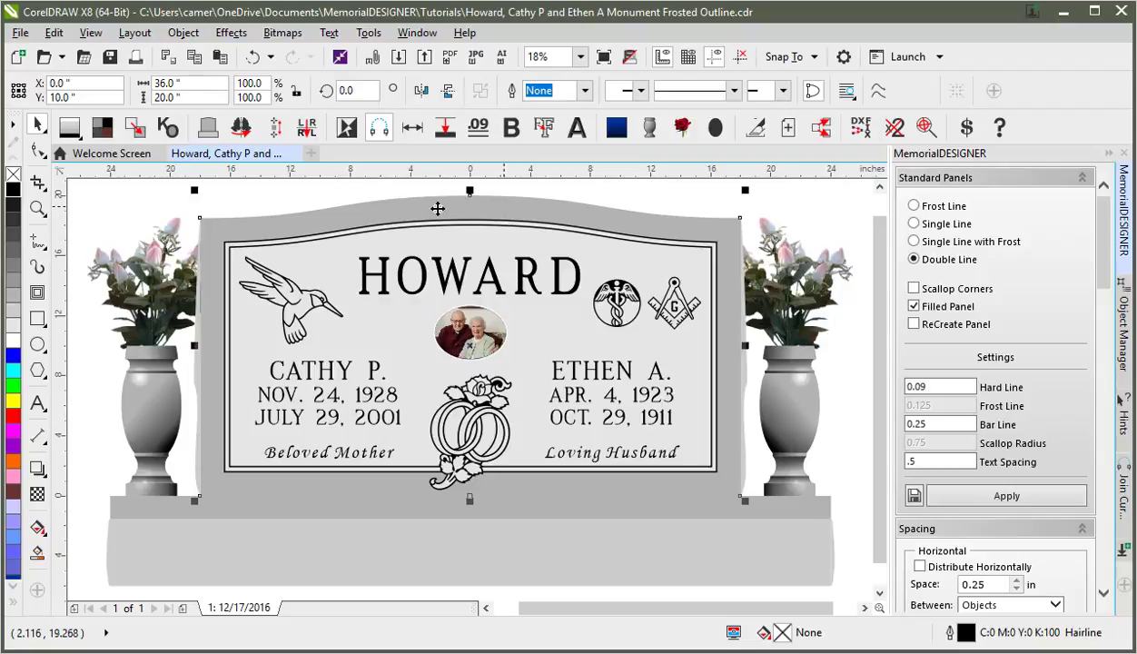
{"action": "left_click", "coordinate": [372, 201]}
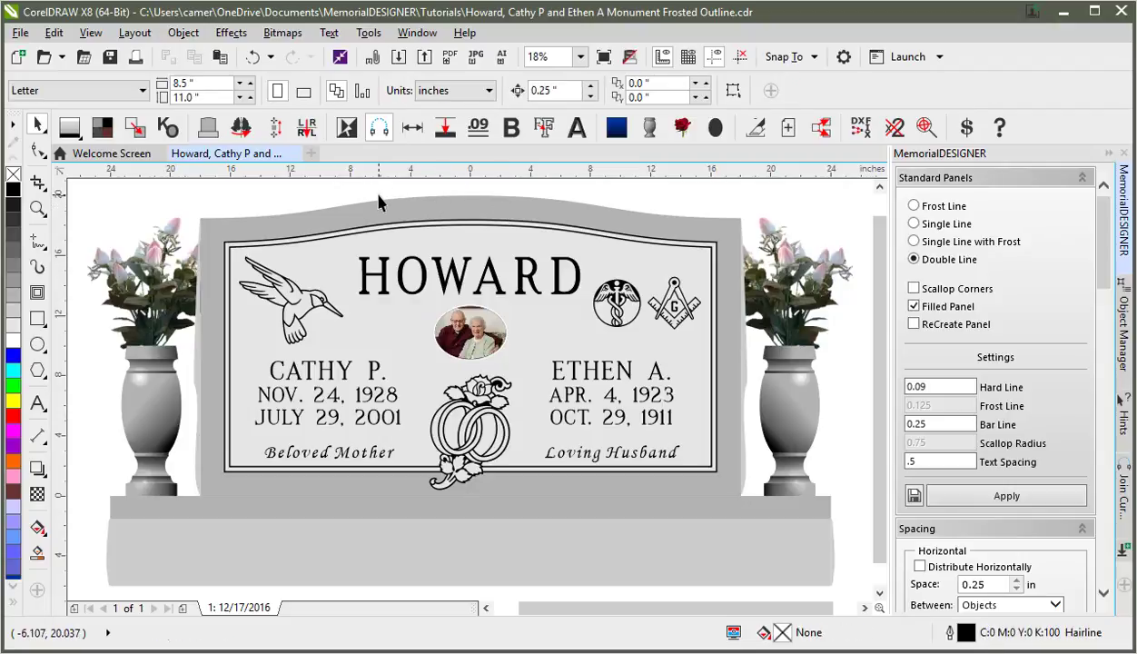
- Draw an ellipse about 3.8 by 2.1 inches between the hummingbird and the photo, and make it a filled Single Line panel
{"action": "left_click", "coordinate": [37, 345]}
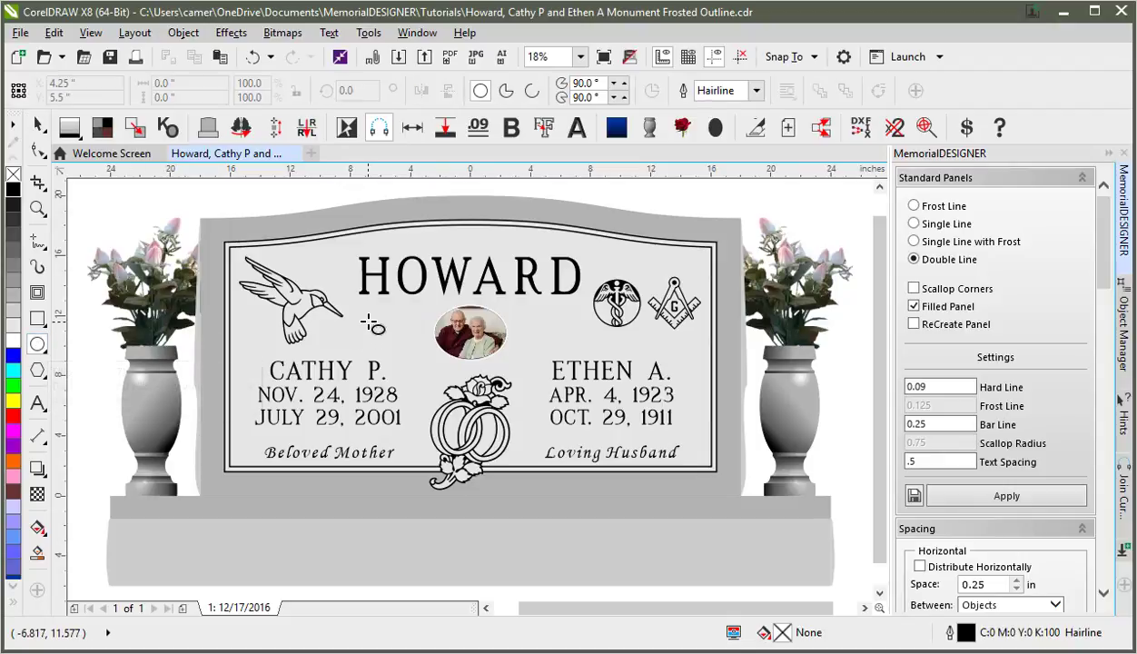
{"action": "left_click_drag", "start_coordinate": [358, 316], "coordinate": [416, 348]}
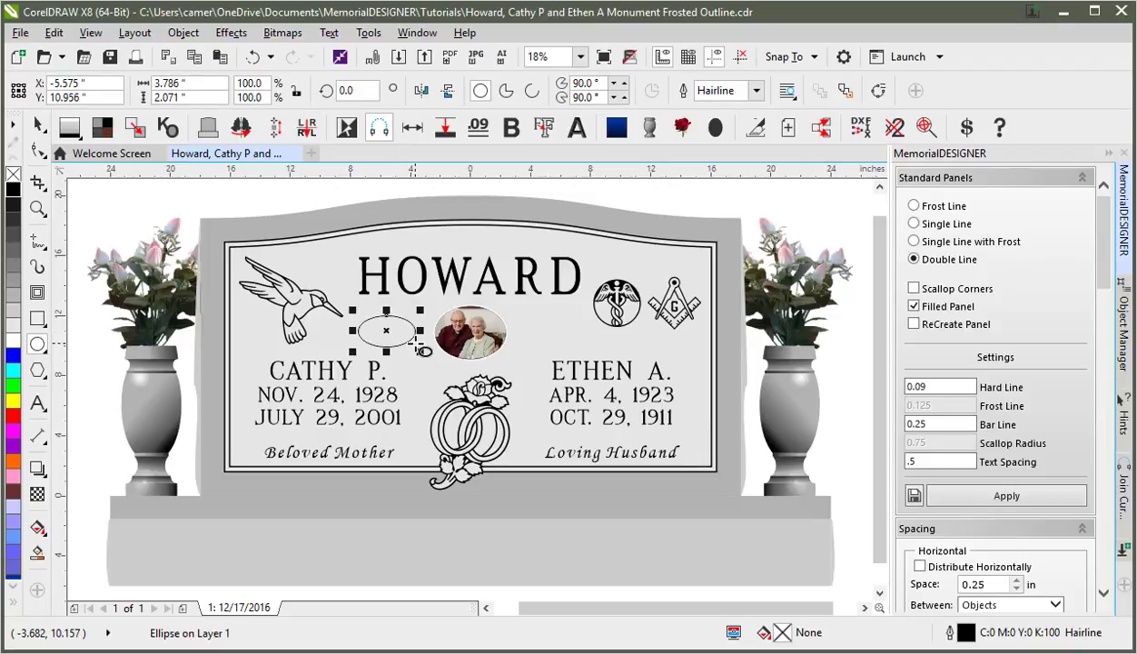
{"action": "left_click", "coordinate": [928, 226]}
{"action": "left_click", "coordinate": [1002, 485]}
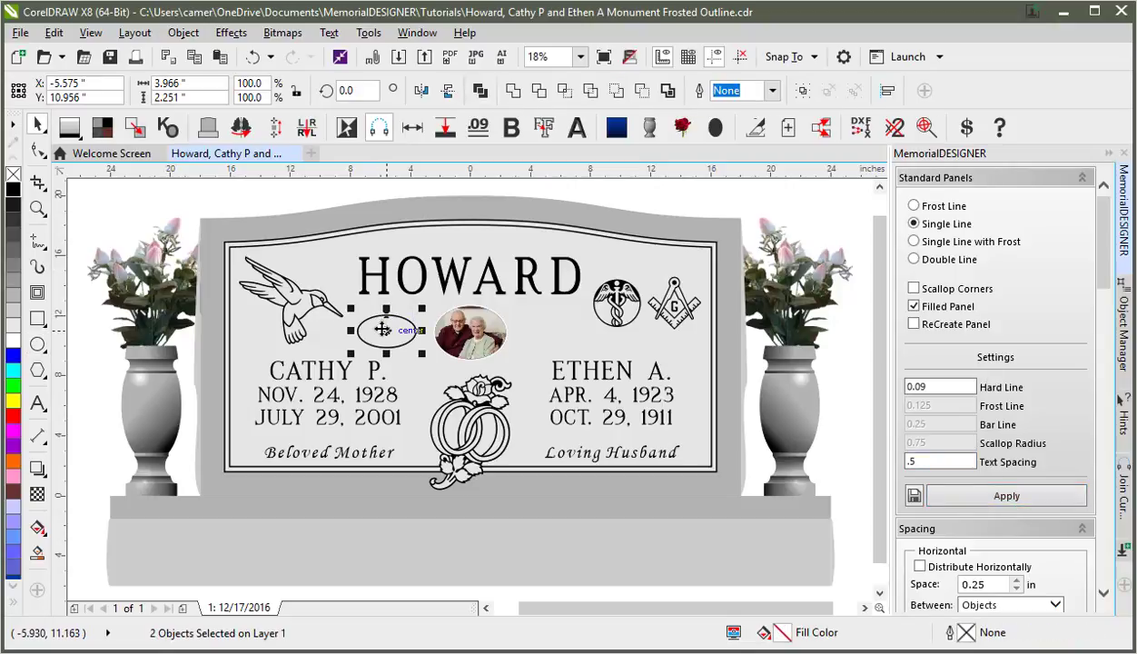
- Sketch a closed freehand outline about 12.1 by 6.2 inches around the husband's name and dates
{"action": "left_click", "coordinate": [40, 238]}
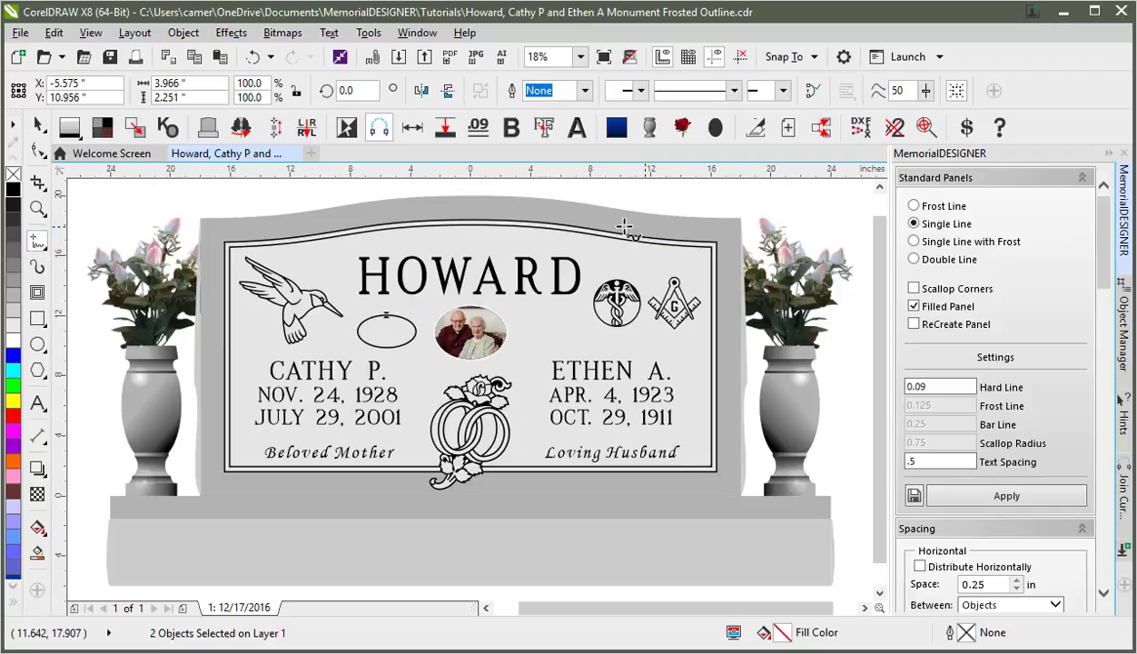
{"action": "mouse_move", "coordinate": [696, 357]}
{"action": "left_mouse_down"}
{"action": "mouse_move", "coordinate": [659, 345]}
{"action": "mouse_move", "coordinate": [545, 353]}
{"action": "mouse_move", "coordinate": [529, 434]}
{"action": "mouse_move", "coordinate": [669, 440]}
{"action": "mouse_move", "coordinate": [707, 399]}
{"action": "mouse_move", "coordinate": [697, 357]}
{"action": "left_mouse_up"}
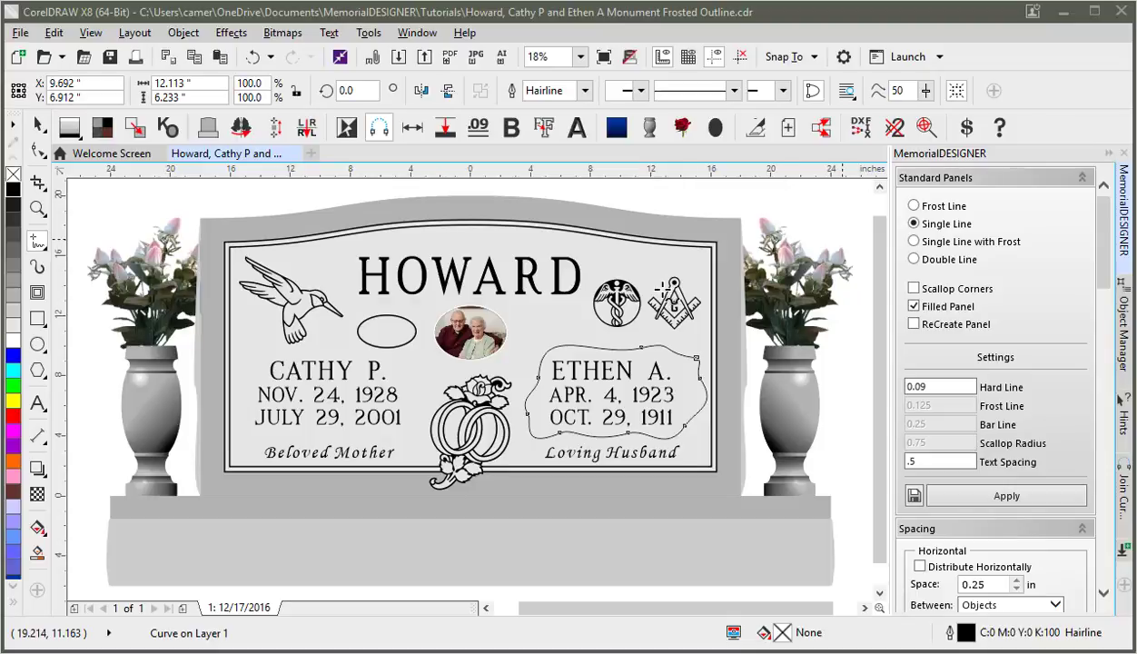
{"action": "key", "text": "space"}
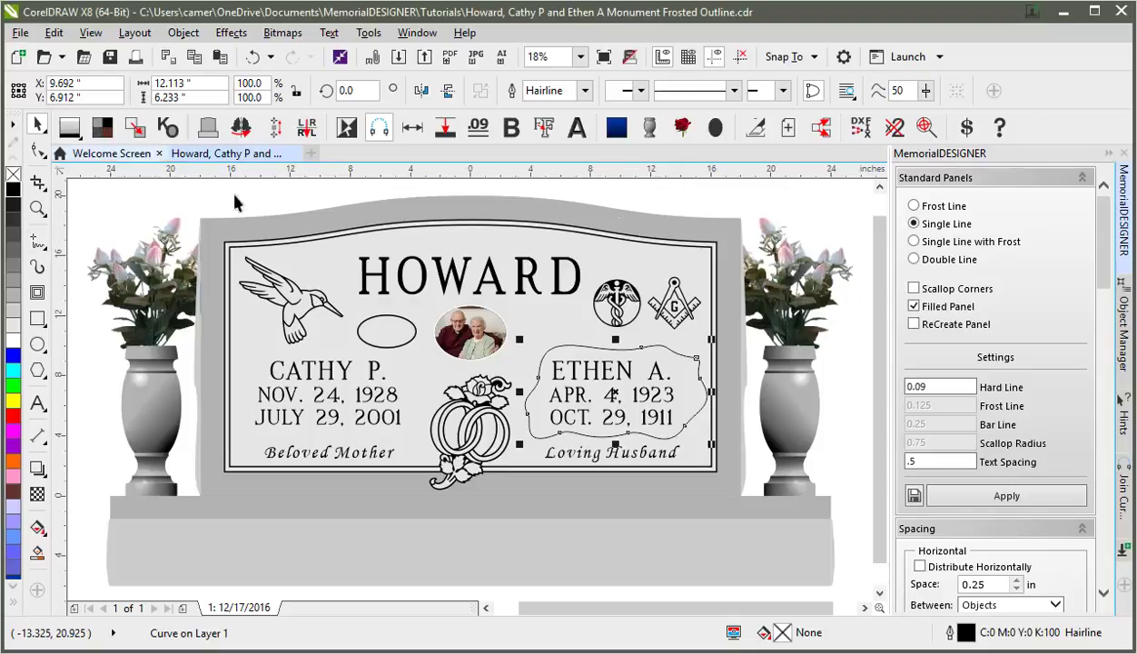
- Hide both parts of the large Double Line panel, the light gray fill and the black shape behind it
{"action": "left_click", "coordinate": [365, 241]}
{"action": "left_click", "coordinate": [433, 231]}
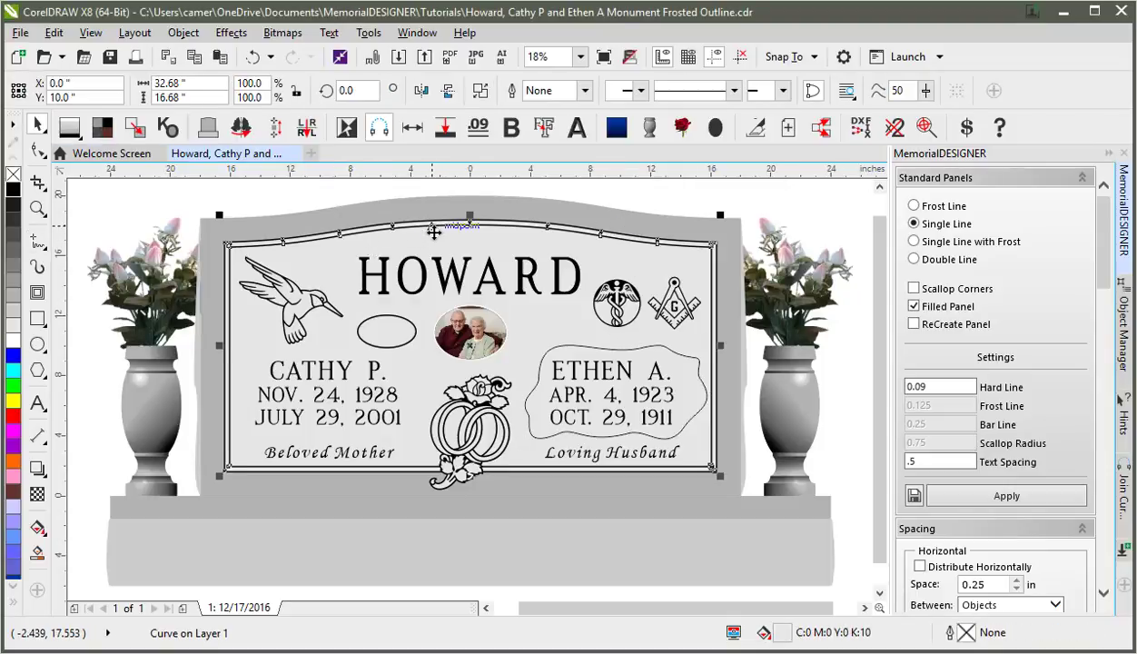
{"action": "right_click", "coordinate": [433, 232]}
{"action": "left_click", "coordinate": [502, 458]}
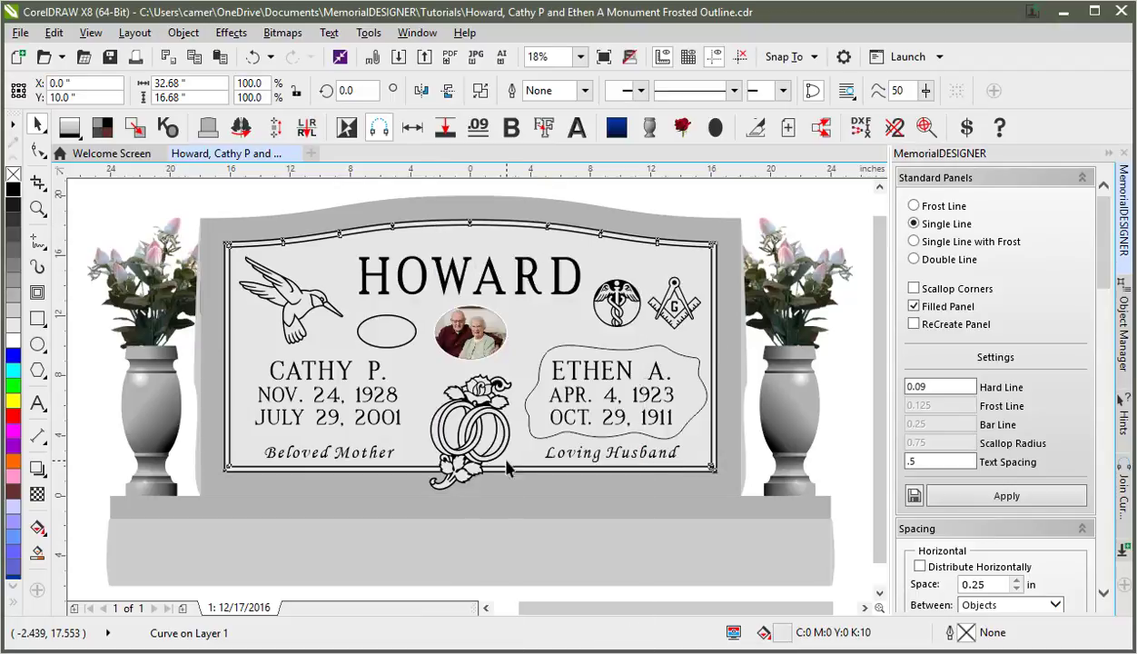
{"action": "left_click", "coordinate": [590, 186]}
{"action": "left_click", "coordinate": [573, 254]}
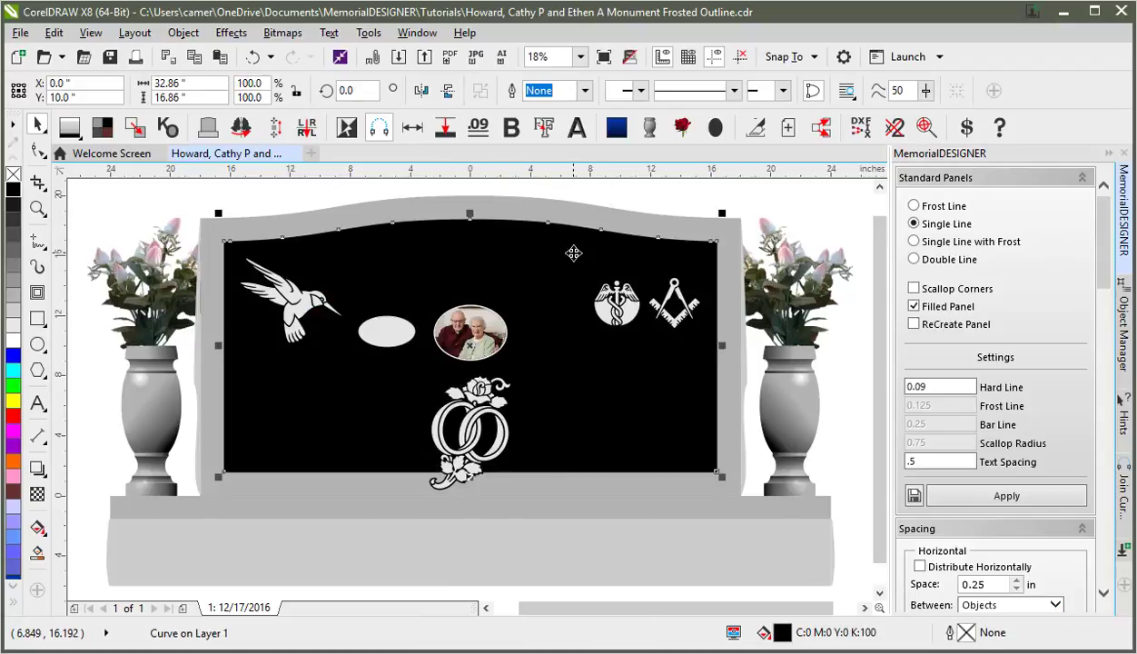
{"action": "right_click", "coordinate": [573, 254]}
{"action": "left_click", "coordinate": [638, 472]}
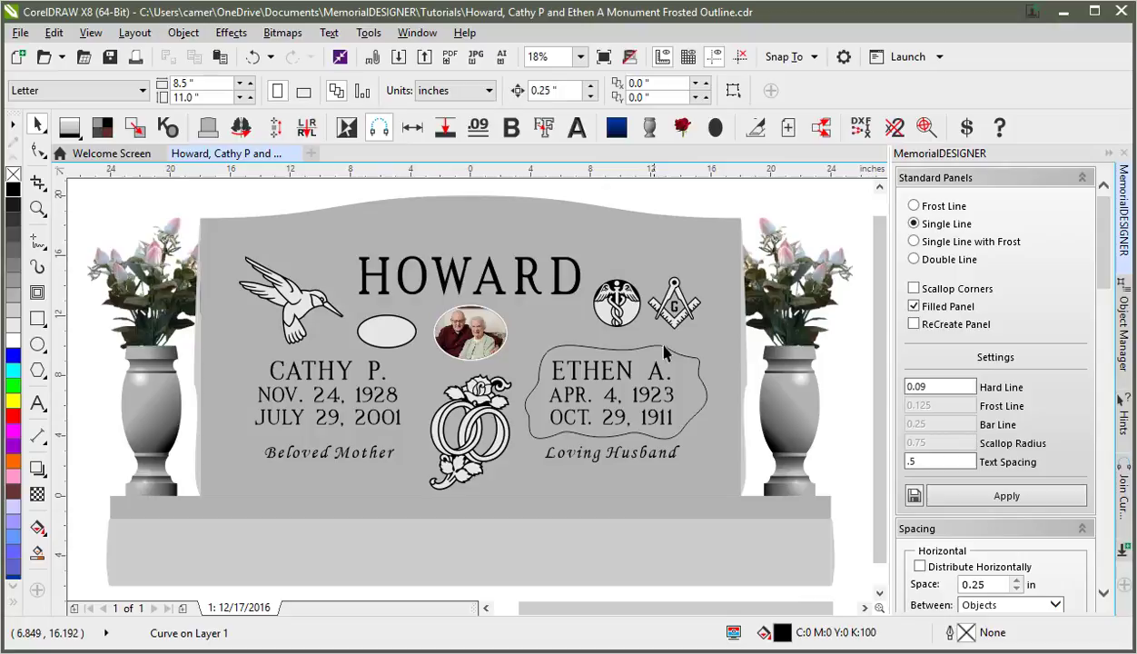
{"action": "left_click", "coordinate": [648, 208]}
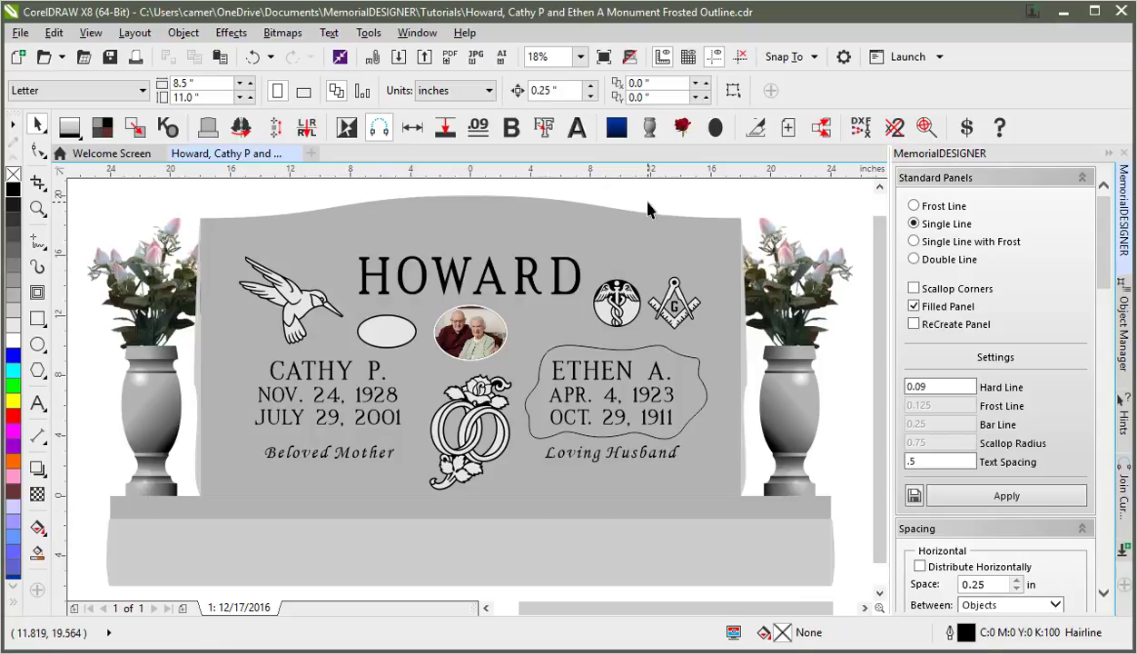
- Apply a filled Single Line panel to the freehand outline around the husband's name and dates
{"action": "left_click", "coordinate": [561, 348]}
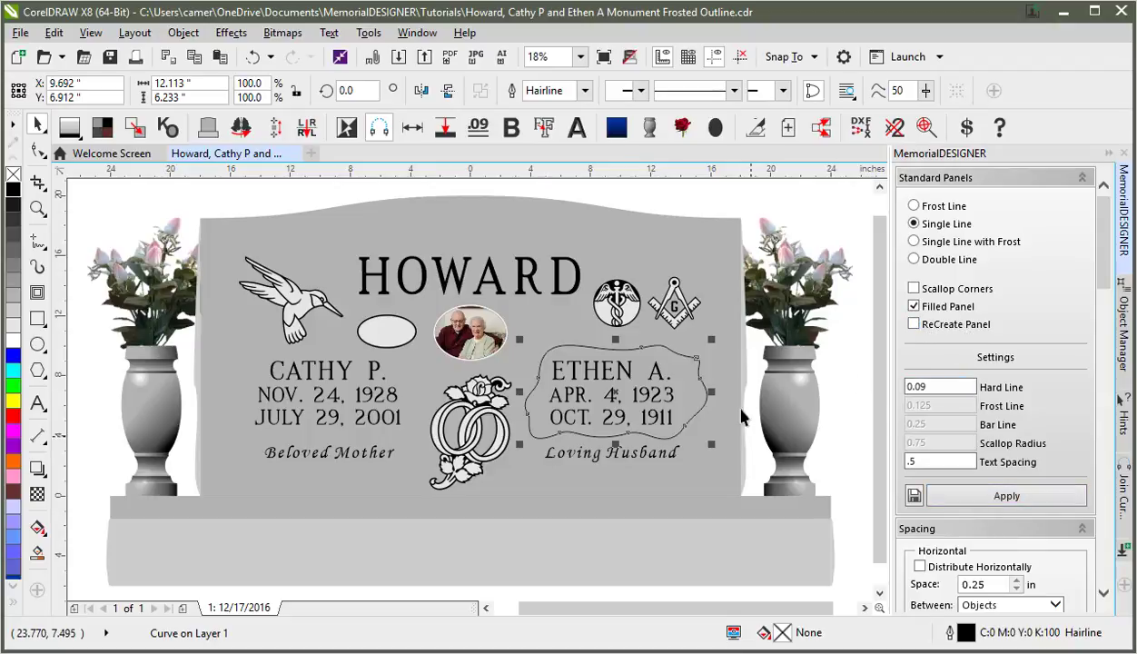
{"action": "left_click", "coordinate": [1002, 498]}
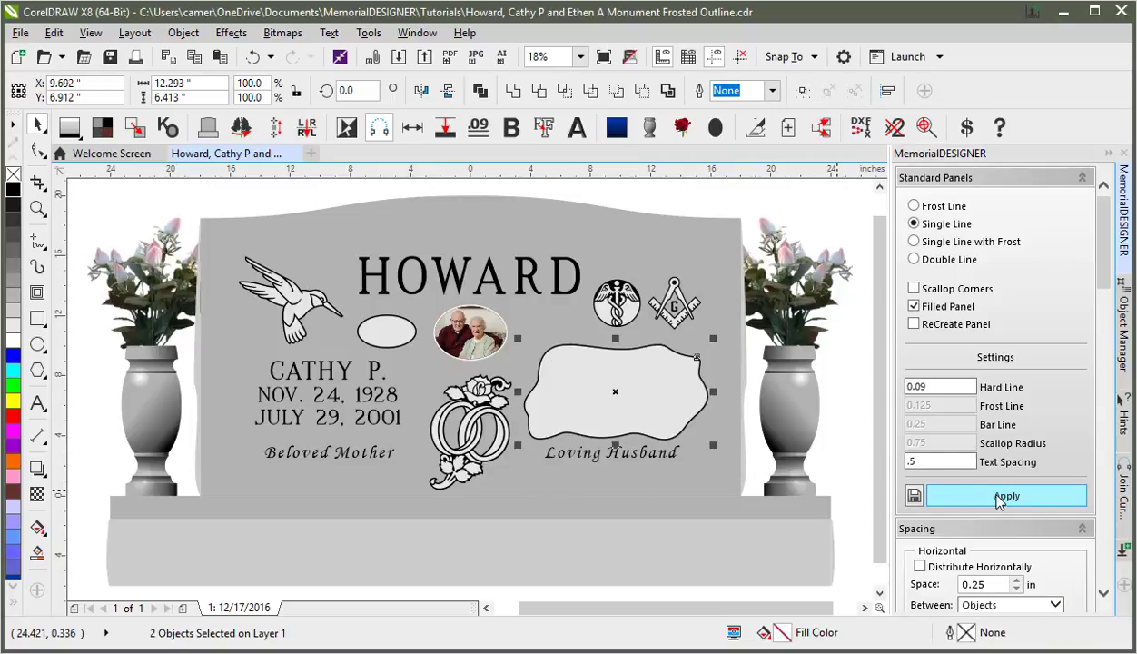
{"action": "left_click", "coordinate": [738, 338]}
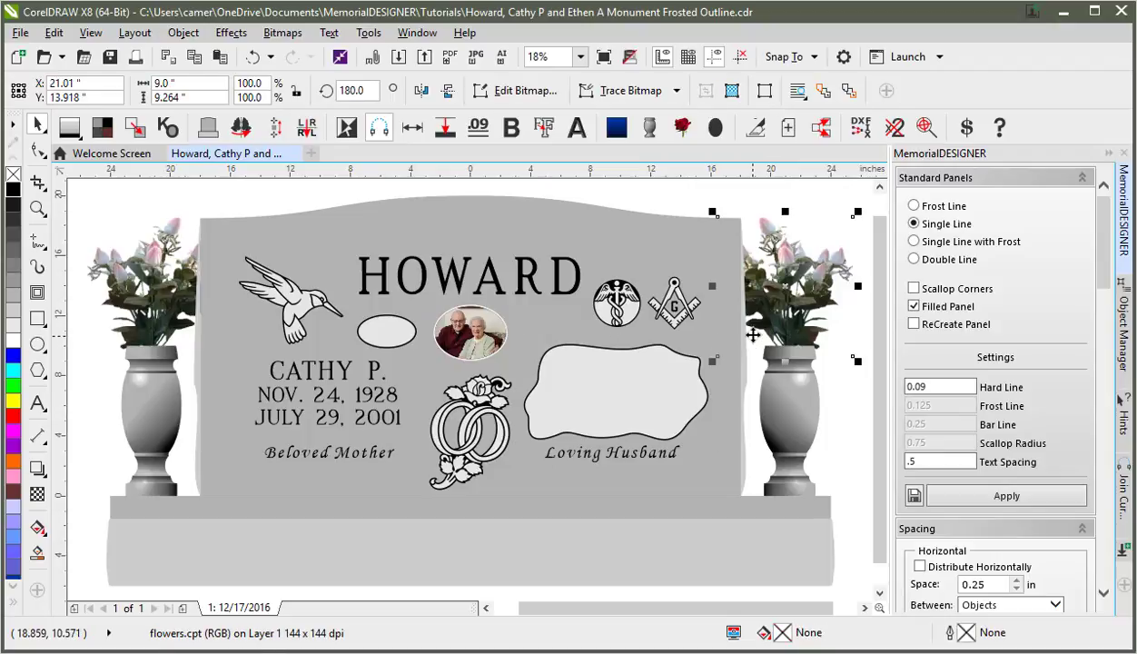
- Bring the husband's name and date lines to the front of the freehand panel
{"action": "left_click", "coordinate": [753, 457]}
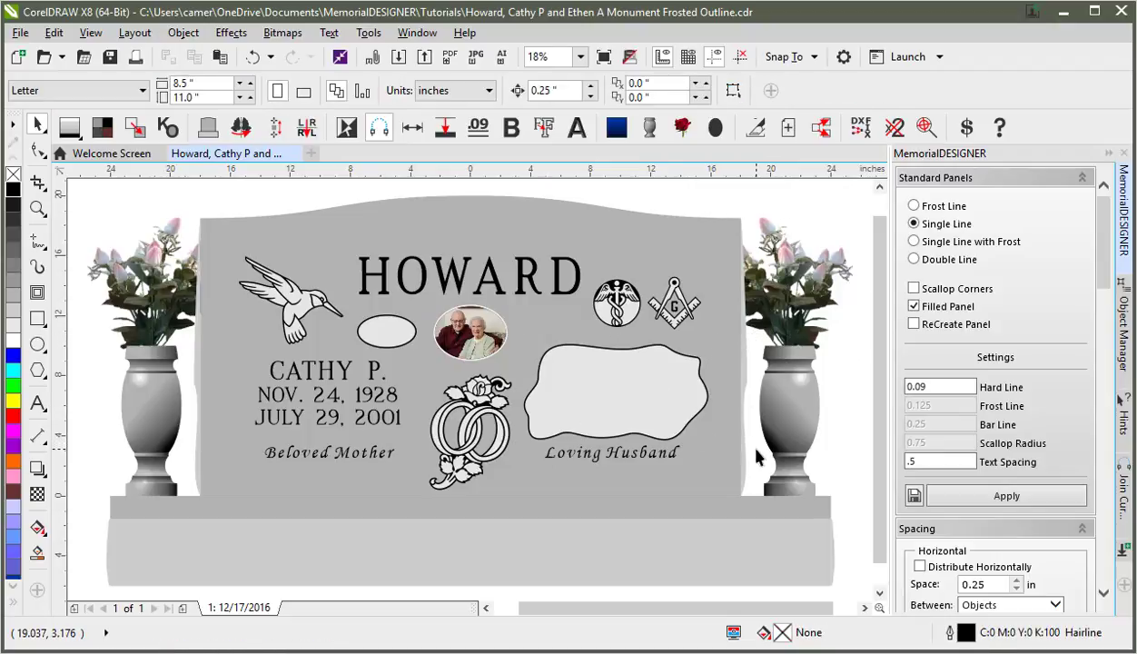
{"action": "left_click_drag", "start_coordinate": [754, 449], "coordinate": [537, 333]}
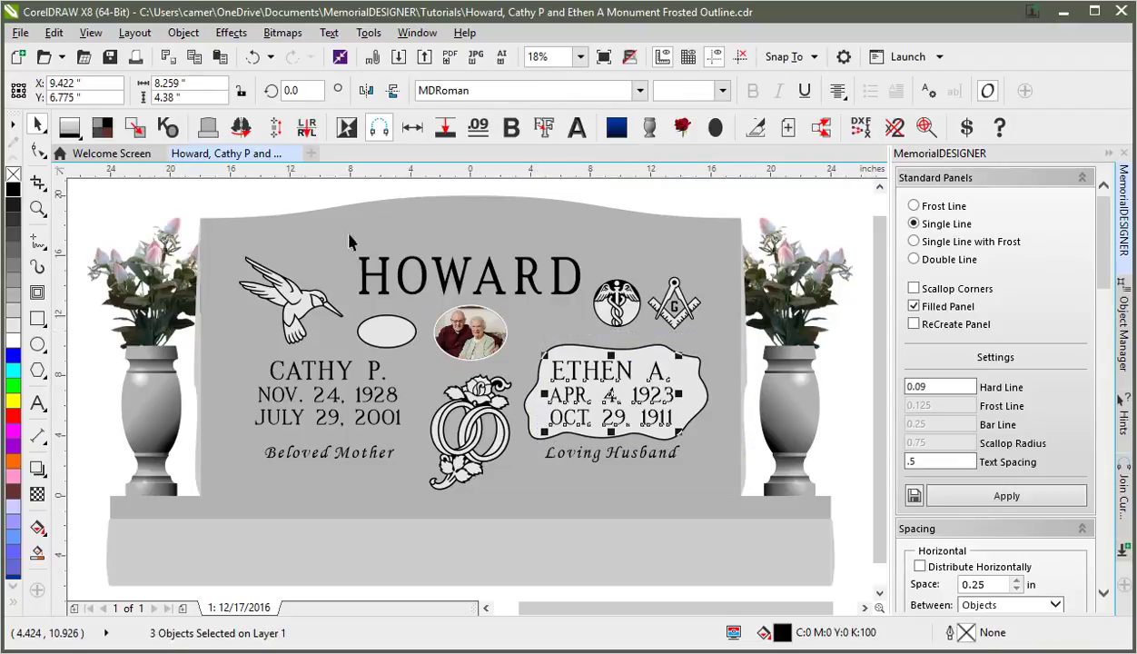
{"action": "left_click", "coordinate": [100, 189]}
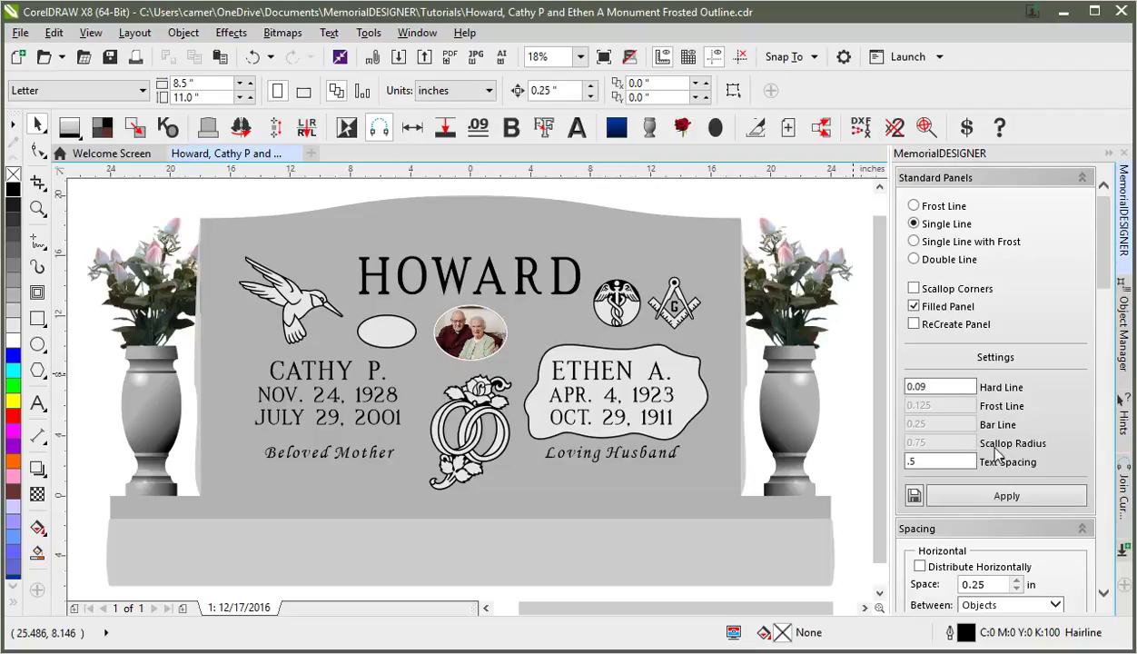
- Delete the freehand panel and the oval panel from the monument
{"action": "left_click", "coordinate": [573, 353]}
{"action": "left_click", "coordinate": [392, 338]}
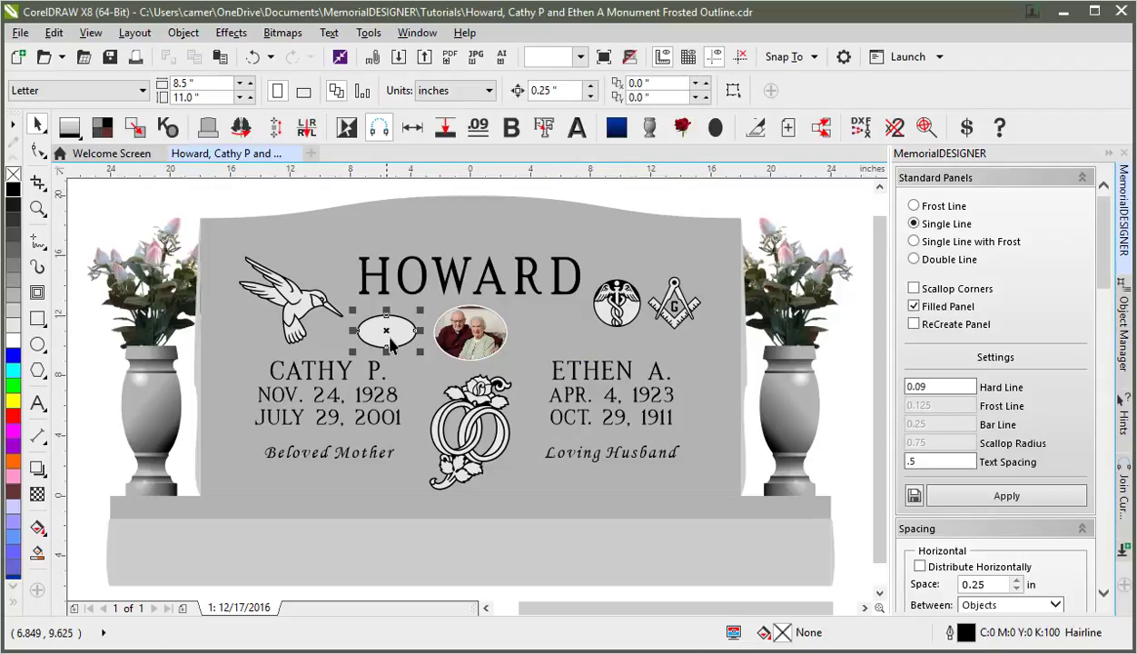
{"action": "key", "text": "Escape"}
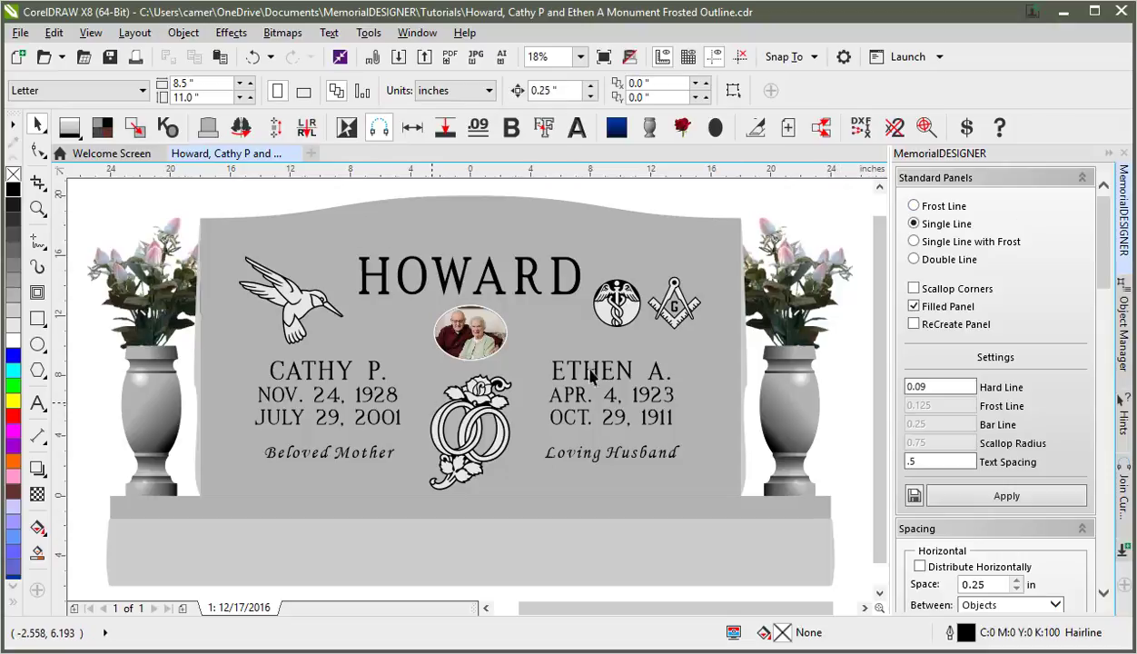
- Show the two hidden curves that form the large Double Line panel in Layer 1
{"action": "left_click", "coordinate": [1125, 330]}
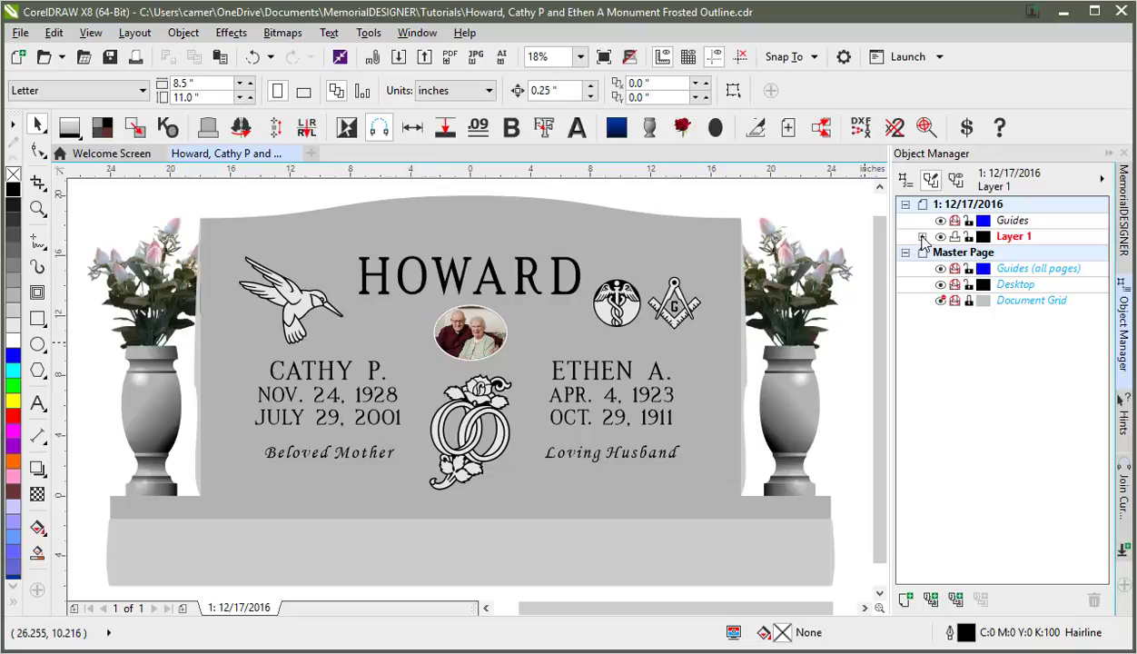
{"action": "left_click", "coordinate": [923, 236]}
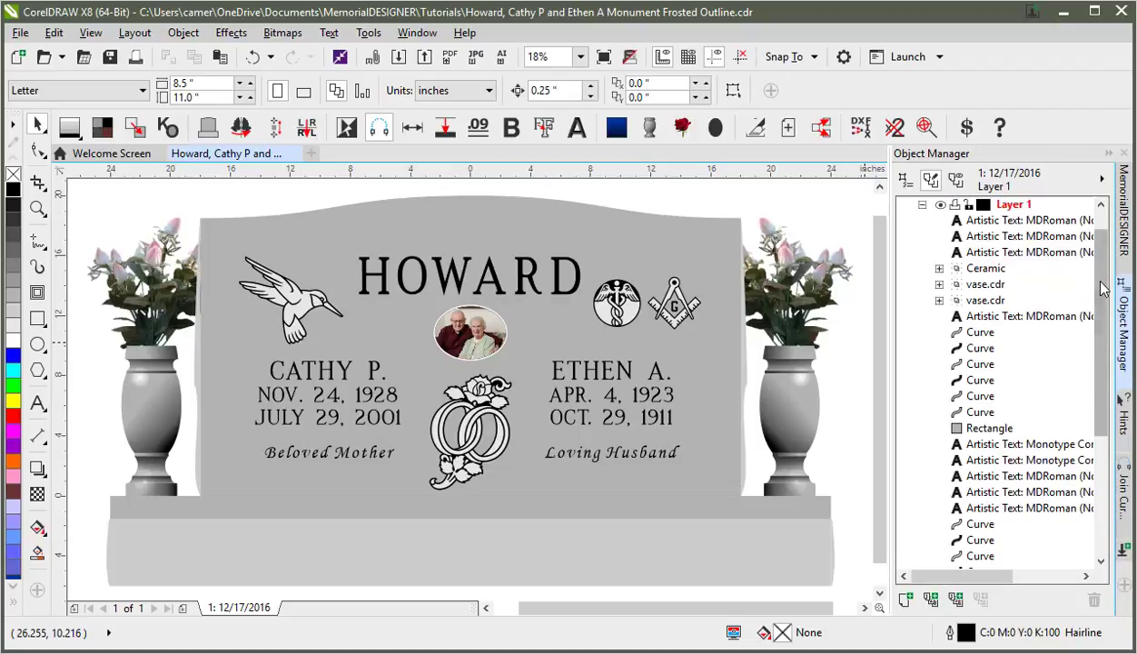
{"action": "scroll", "coordinate": [1101, 341], "scroll_direction": "down", "scroll_amount": 2}
{"action": "scroll", "coordinate": [1101, 341], "scroll_direction": "down", "scroll_amount": 3}
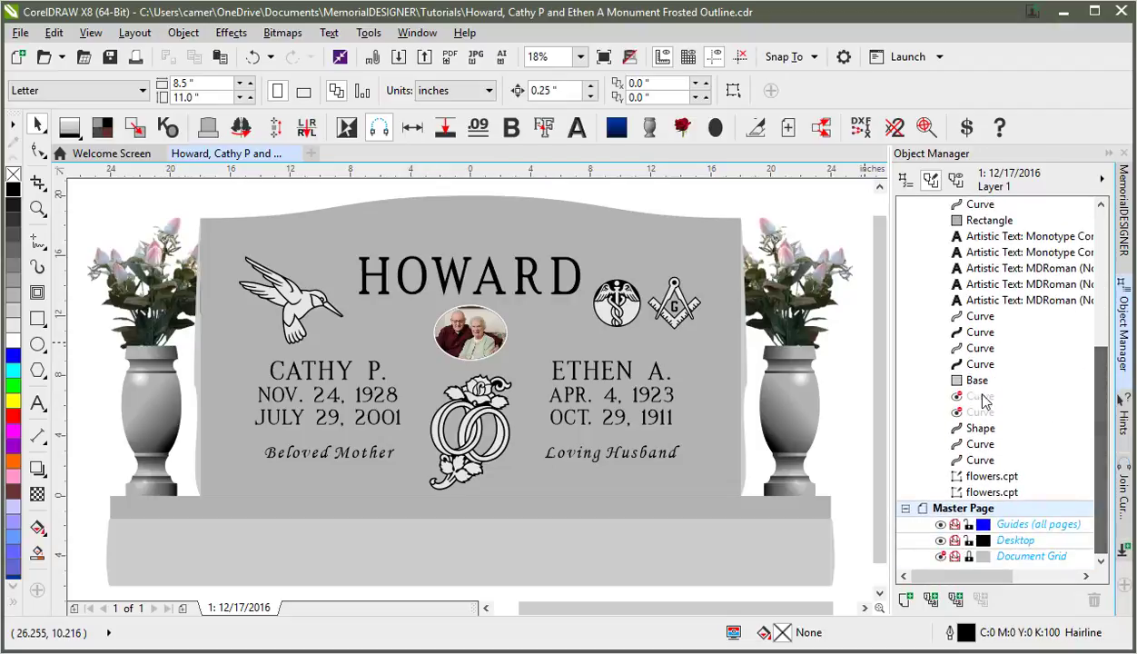
{"action": "left_click", "coordinate": [980, 397]}
{"action": "left_click", "coordinate": [981, 412], "text": "shift"}
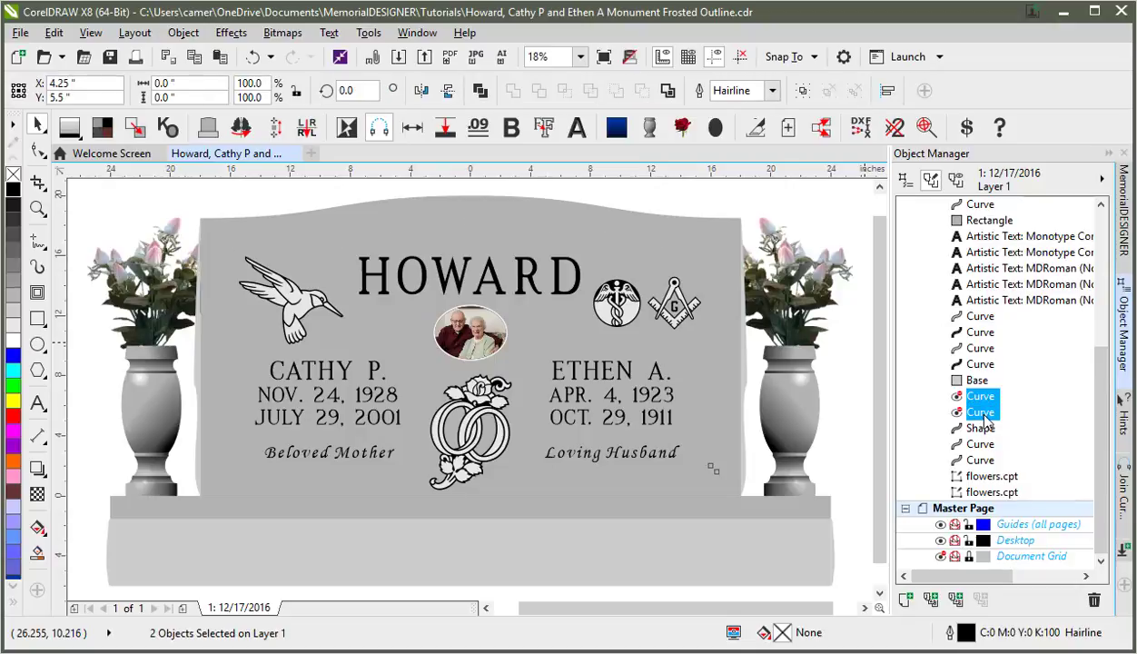
{"action": "right_click", "coordinate": [983, 413]}
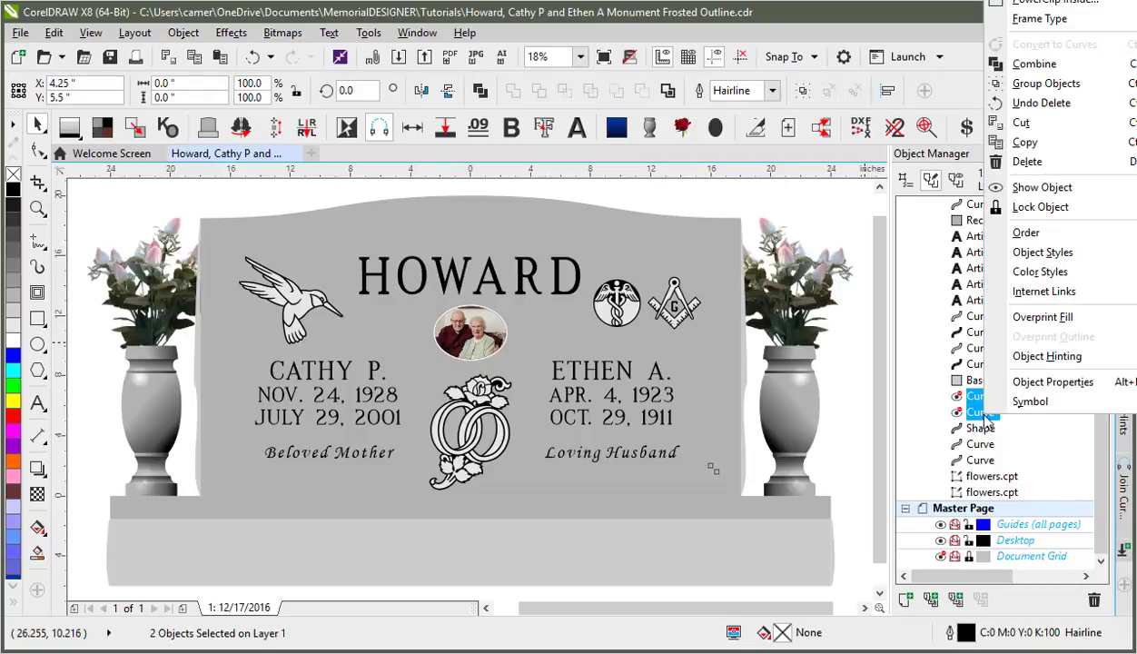
{"action": "left_click", "coordinate": [1042, 187]}
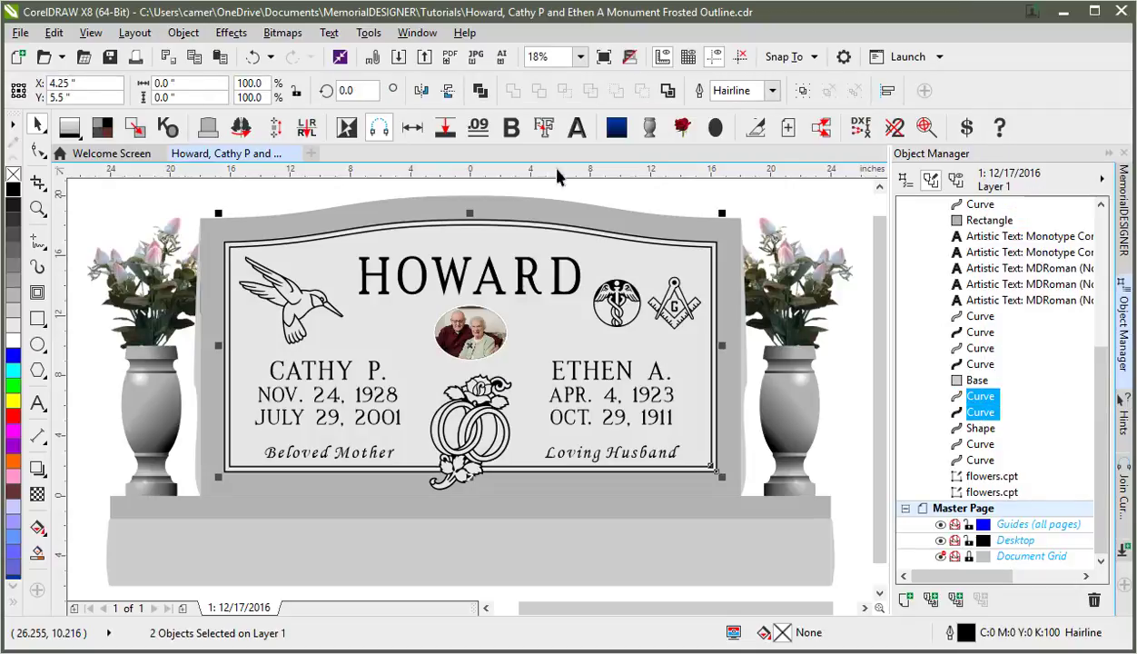
{"action": "left_click", "coordinate": [525, 192]}
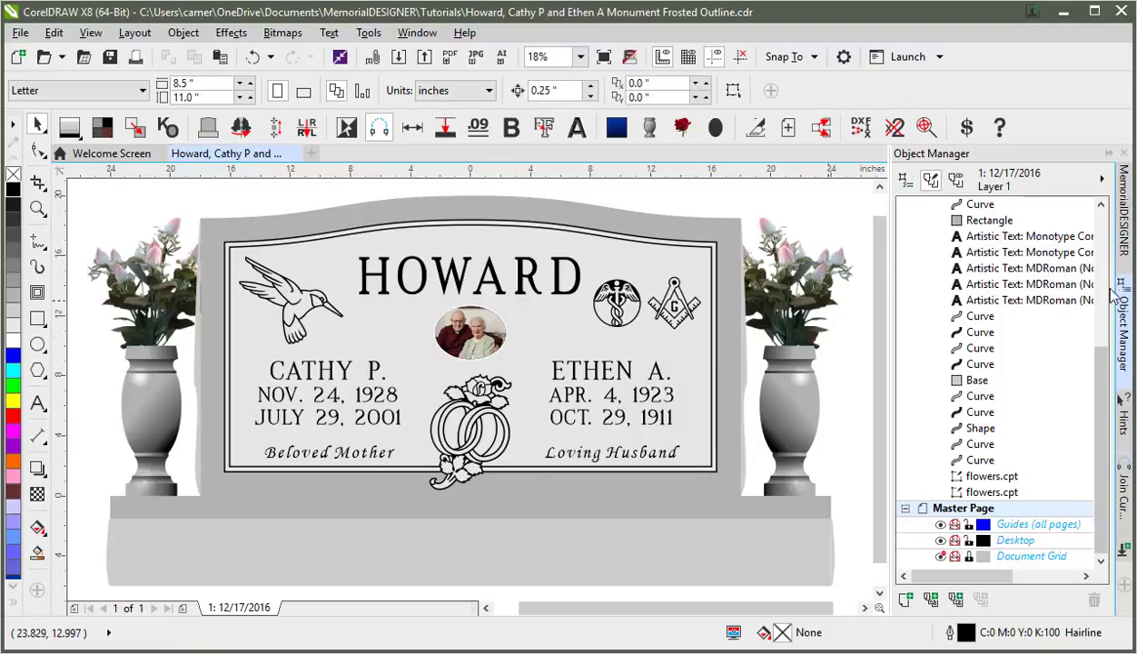
- Fill all objects of the monument design with a dark red granite
{"action": "left_click", "coordinate": [1127, 229]}
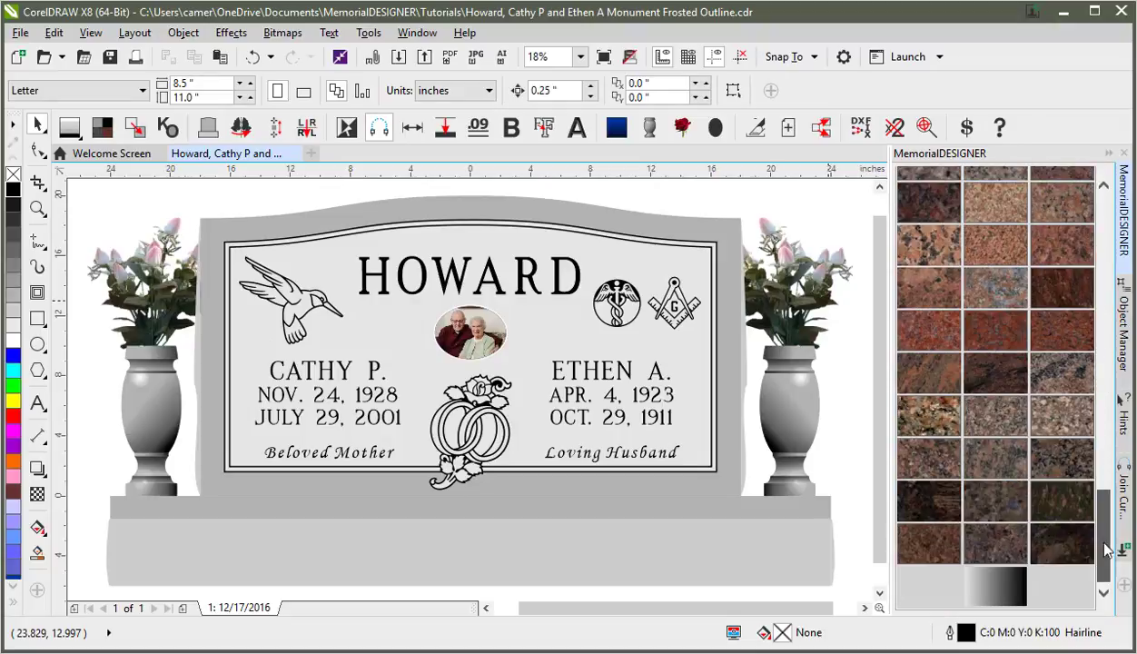
{"action": "left_click", "coordinate": [990, 327]}
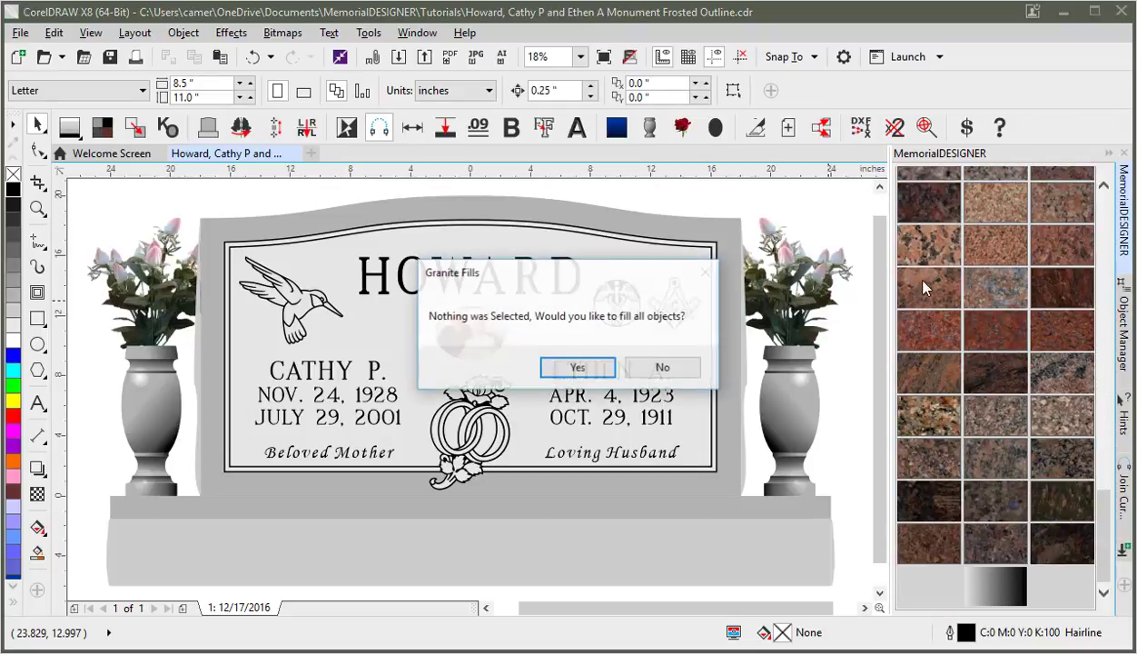
{"action": "left_click", "coordinate": [578, 368]}
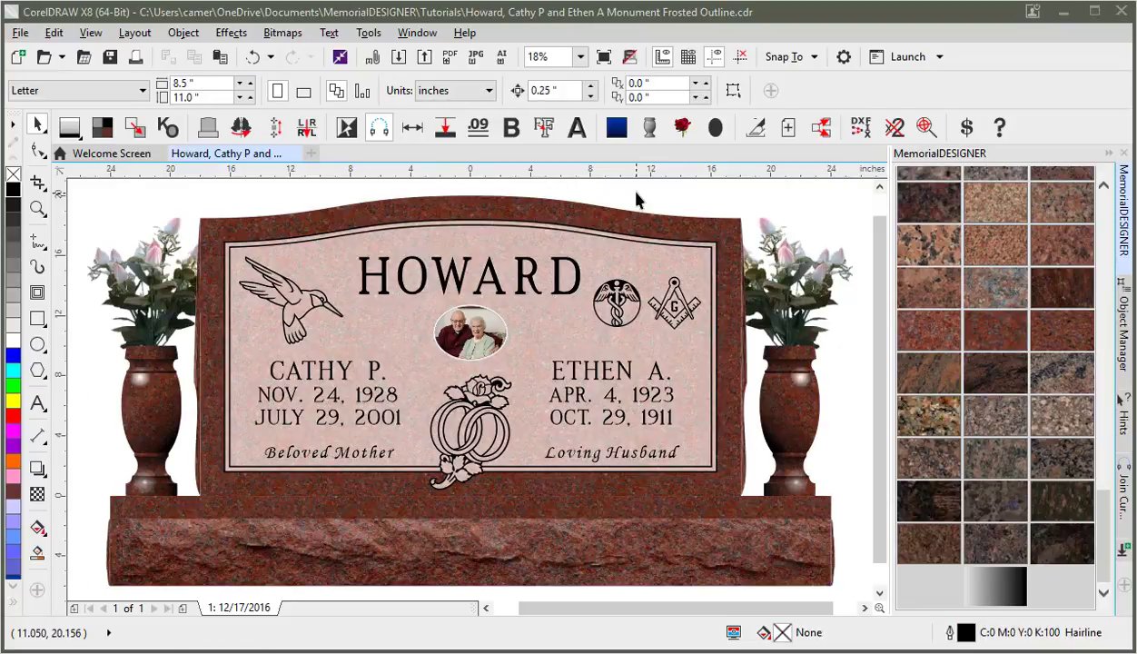
- Delete the husband's name and both of his date lines from the panel
{"action": "left_click", "coordinate": [560, 384]}
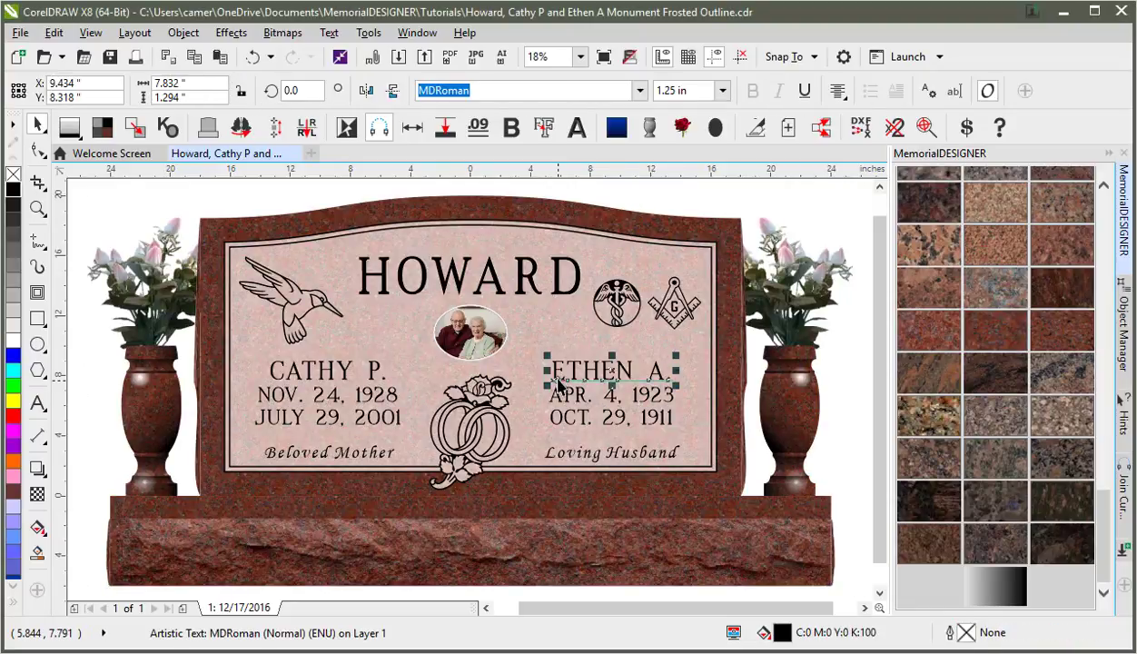
{"action": "key", "text": "Delete"}
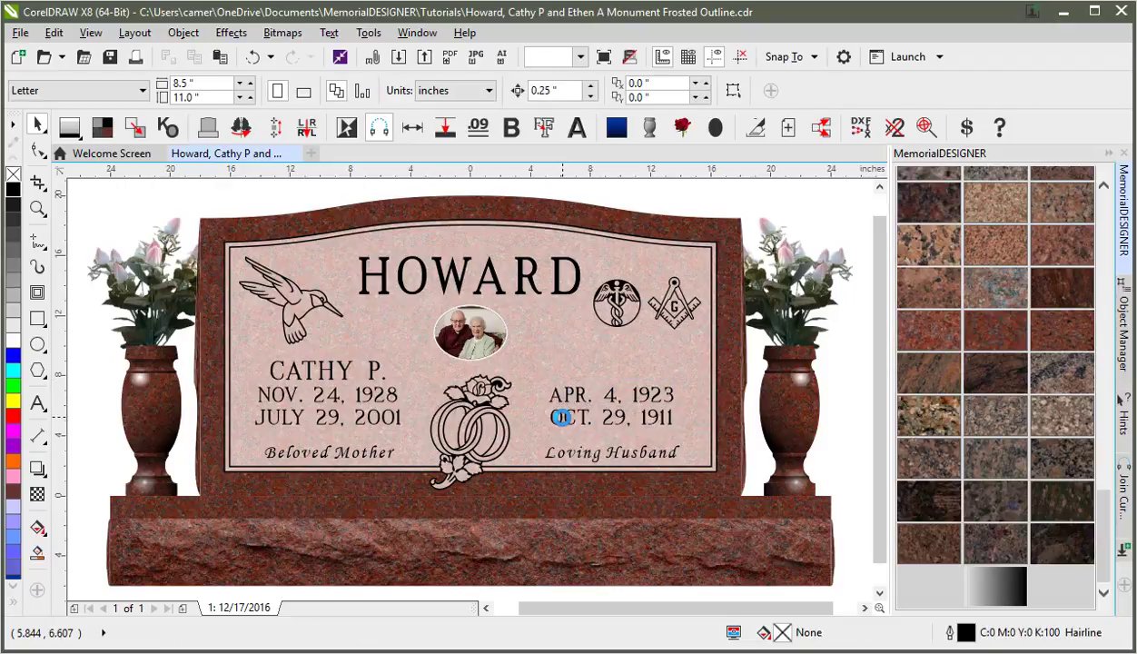
{"action": "left_click", "coordinate": [563, 404]}
{"action": "key", "text": "Delete"}
{"action": "key", "text": "Delete"}
- Mirror a copy of the wife's name line across the monument's center to the husband's side
{"action": "left_click", "coordinate": [338, 372]}
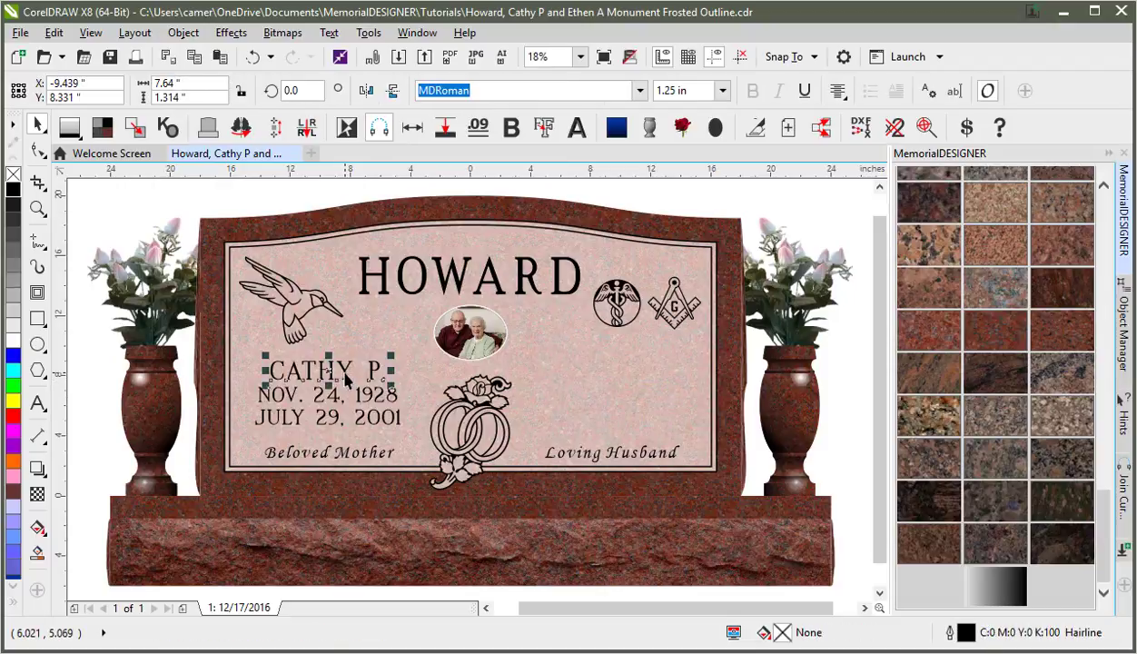
{"action": "left_click", "coordinate": [242, 130]}
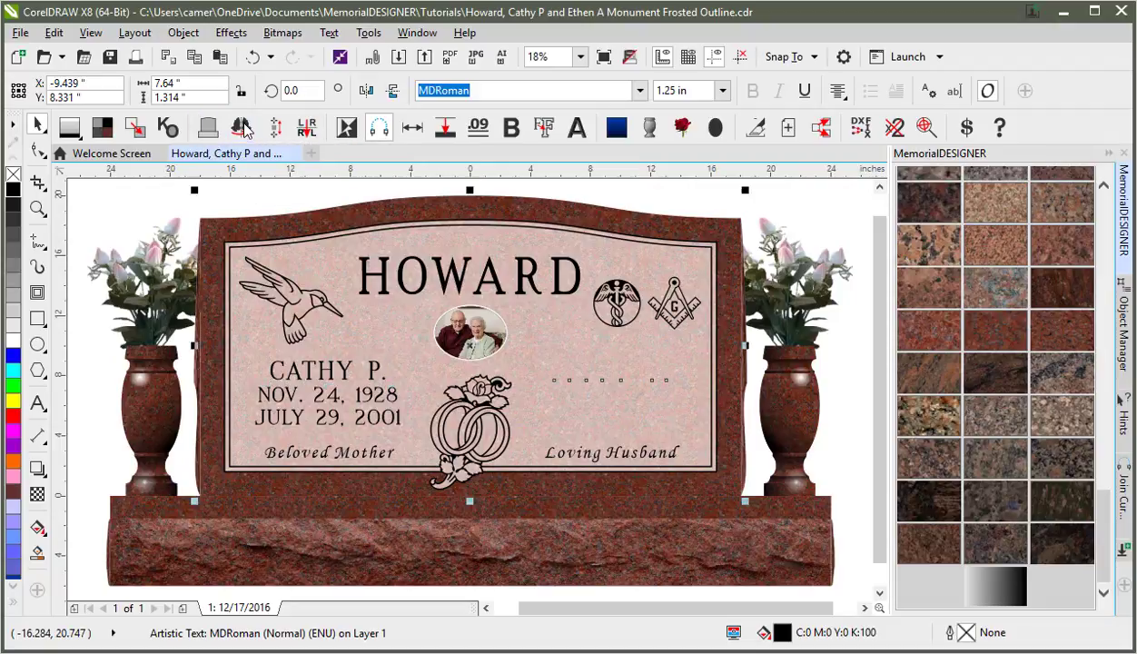
{"action": "double_click", "coordinate": [616, 380]}
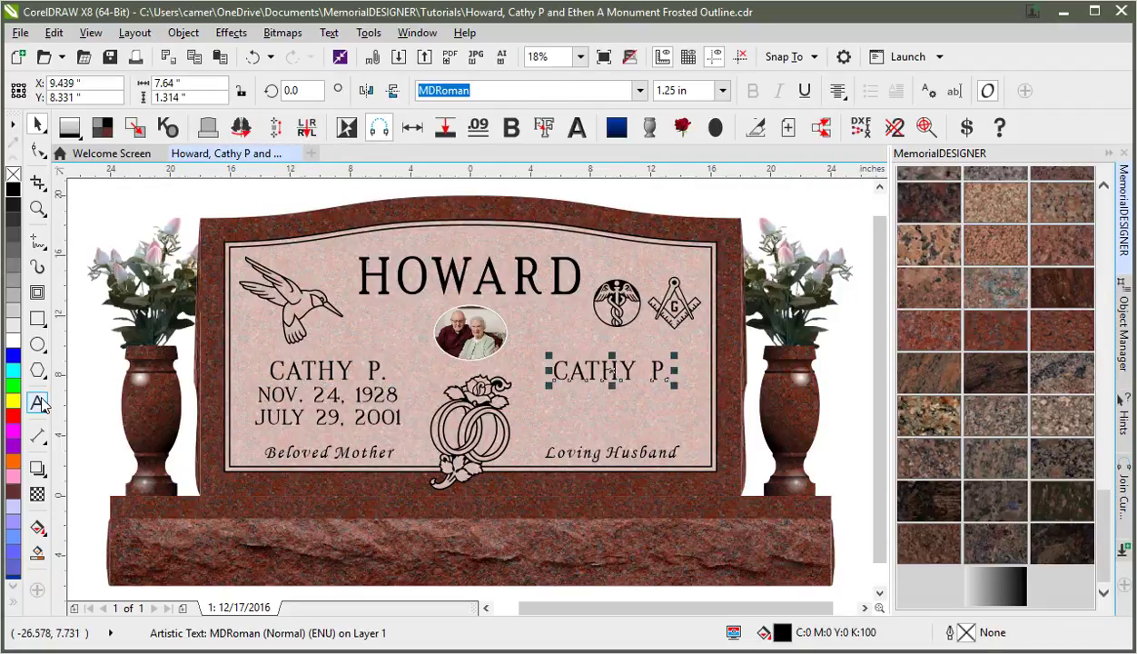
- Replace the copied name text with the husband's new first name and middle initial
{"action": "key", "text": "BackSpace"}
{"action": "key", "text": "BackSpace"}
{"action": "key", "text": "BackSpace"}
{"action": "key", "text": "BackSpace"}
{"action": "key", "text": "BackSpace"}
{"action": "key", "text": "BackSpace"}
{"action": "key", "text": "BackSpace"}
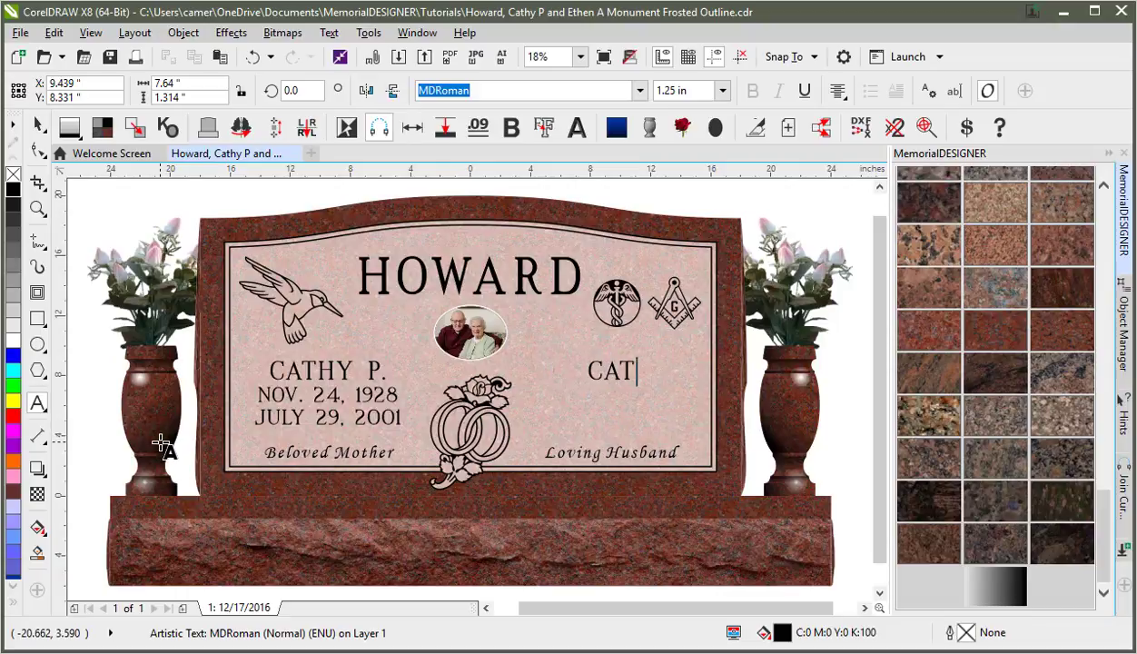
{"action": "key", "text": "BackSpace"}
{"action": "type", "text": "D"}
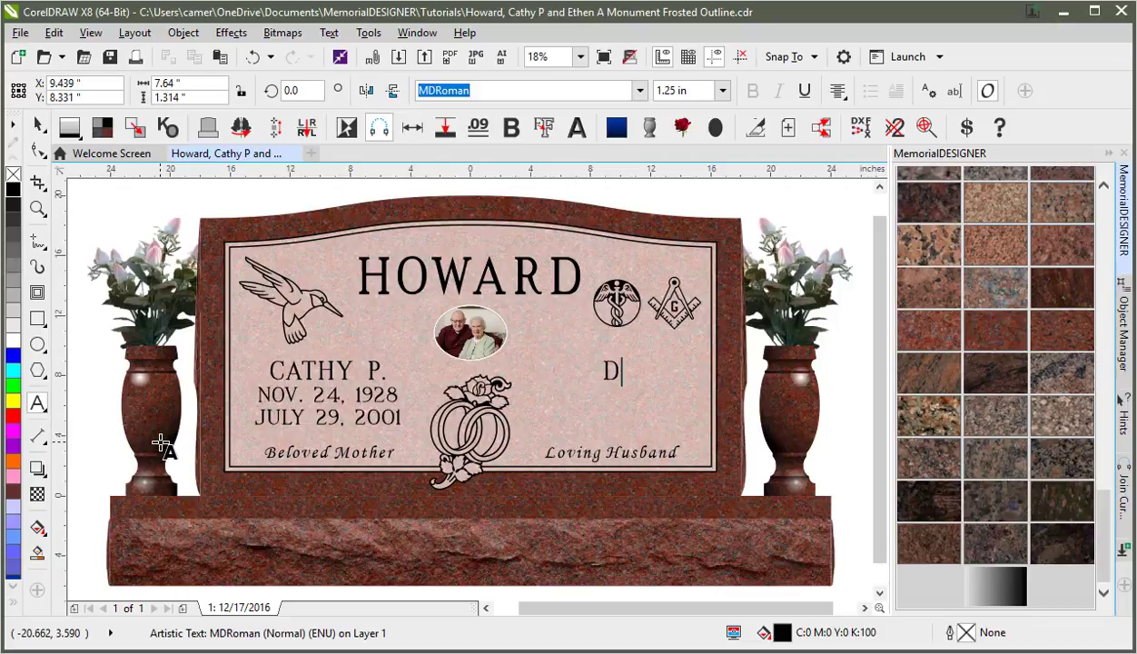
{"action": "type", "text": "ANIEL R."}
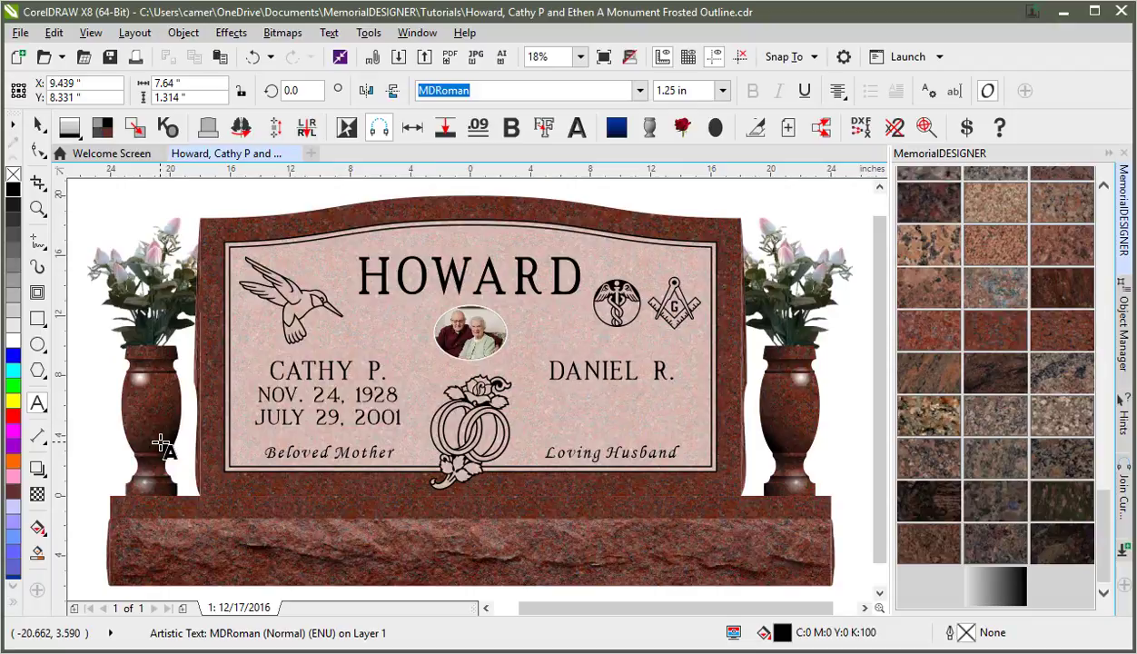
- Add the husband's birth date and death date as two new lines beneath his name
{"action": "key", "text": "Return"}
{"action": "type", "text": "FEB. 15, "}
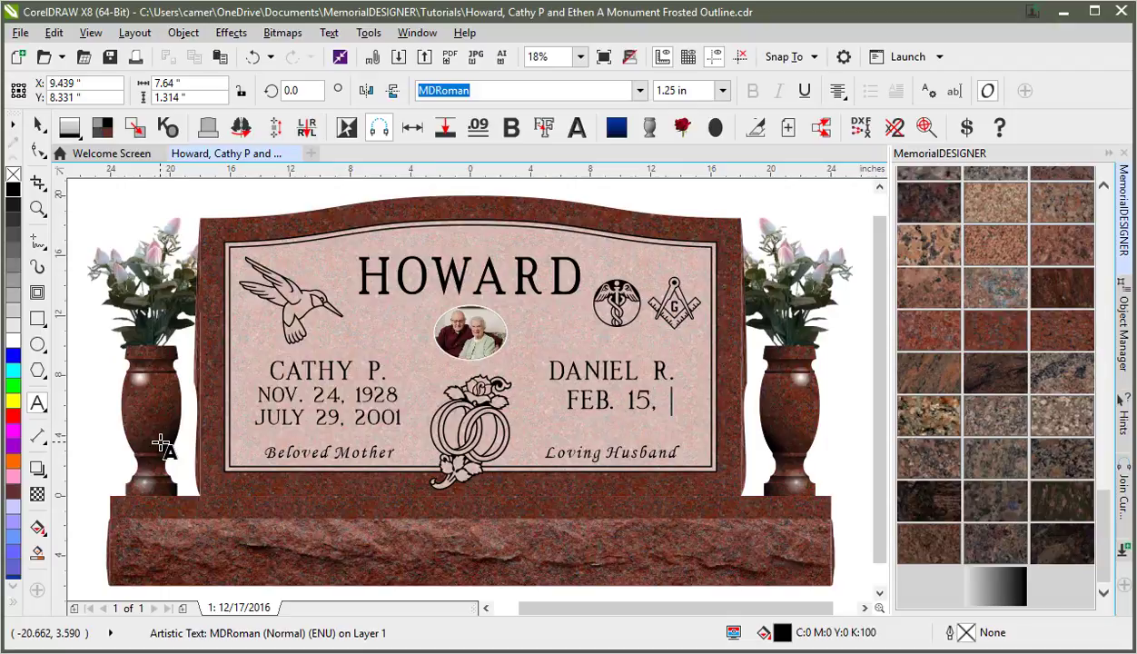
{"action": "type", "text": "1926 "}
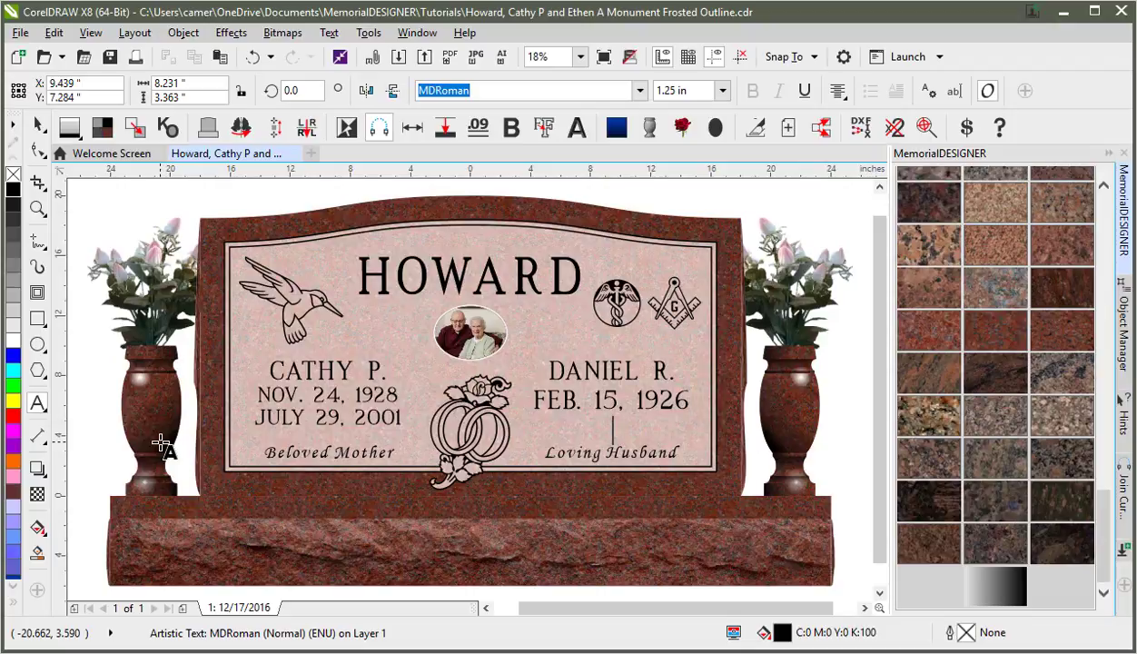
{"action": "type", "text": "AUG. 6, "}
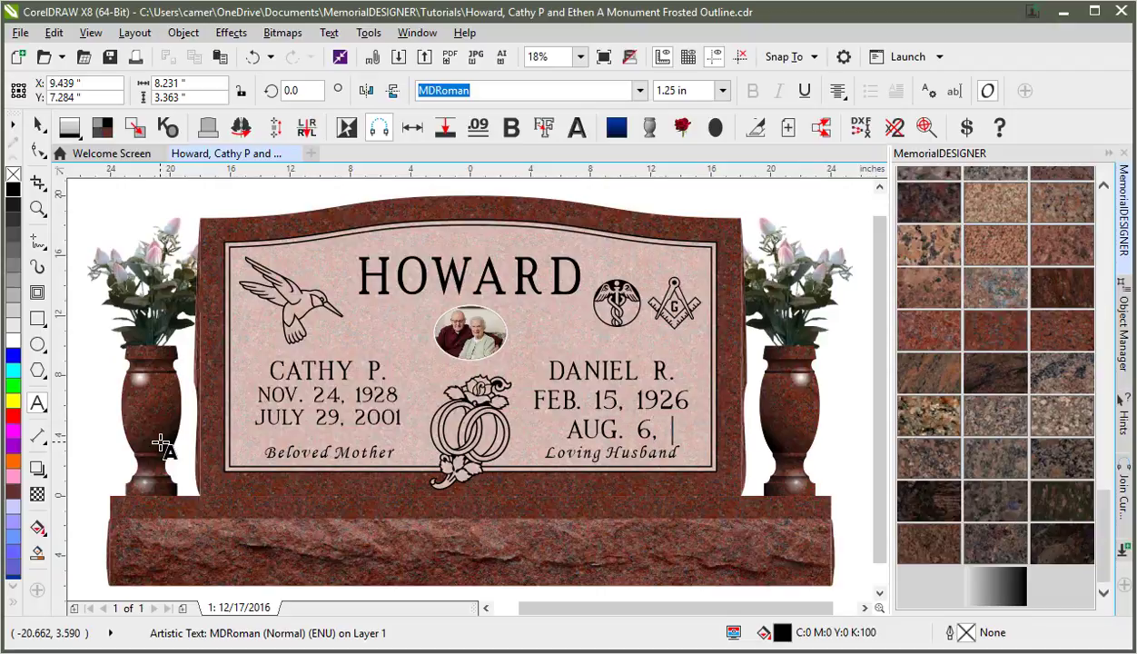
{"action": "type", "text": "20"}
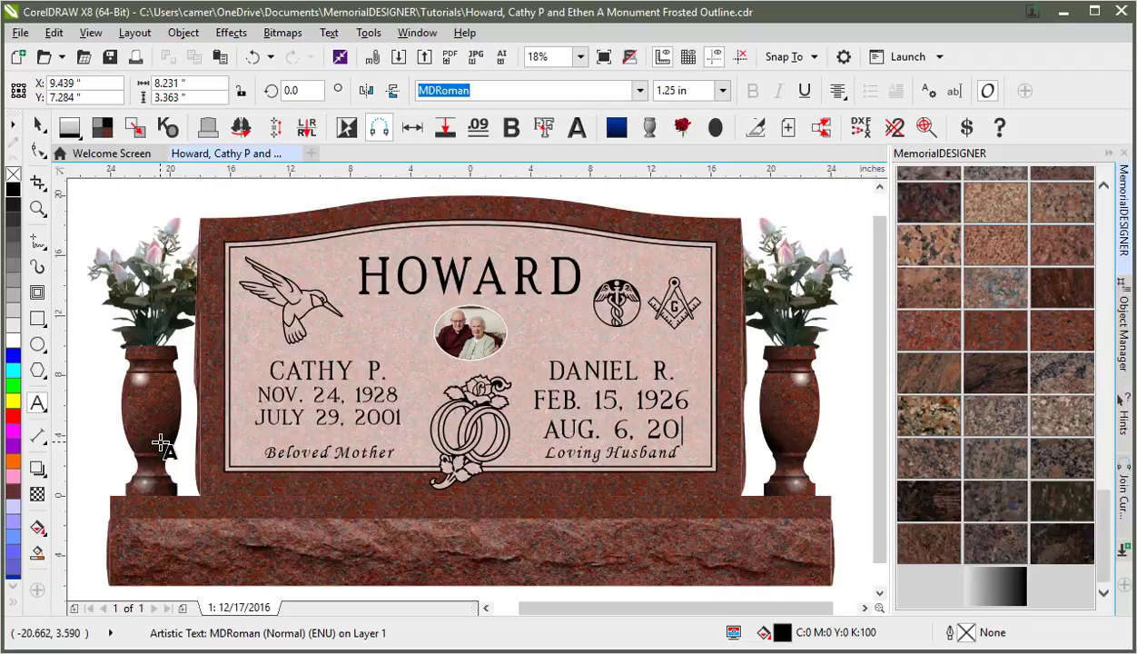
{"action": "type", "text": "03"}
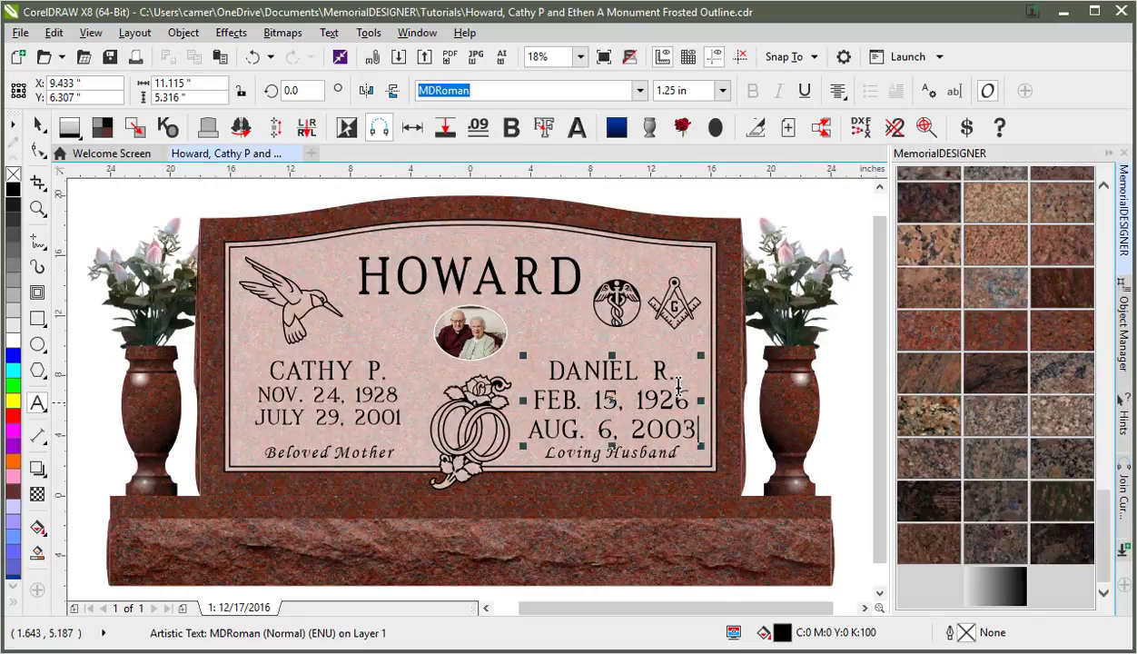
- Reduce the text size of the husband's two date lines to 1 in
{"action": "left_click_drag", "start_coordinate": [535, 399], "coordinate": [712, 439]}
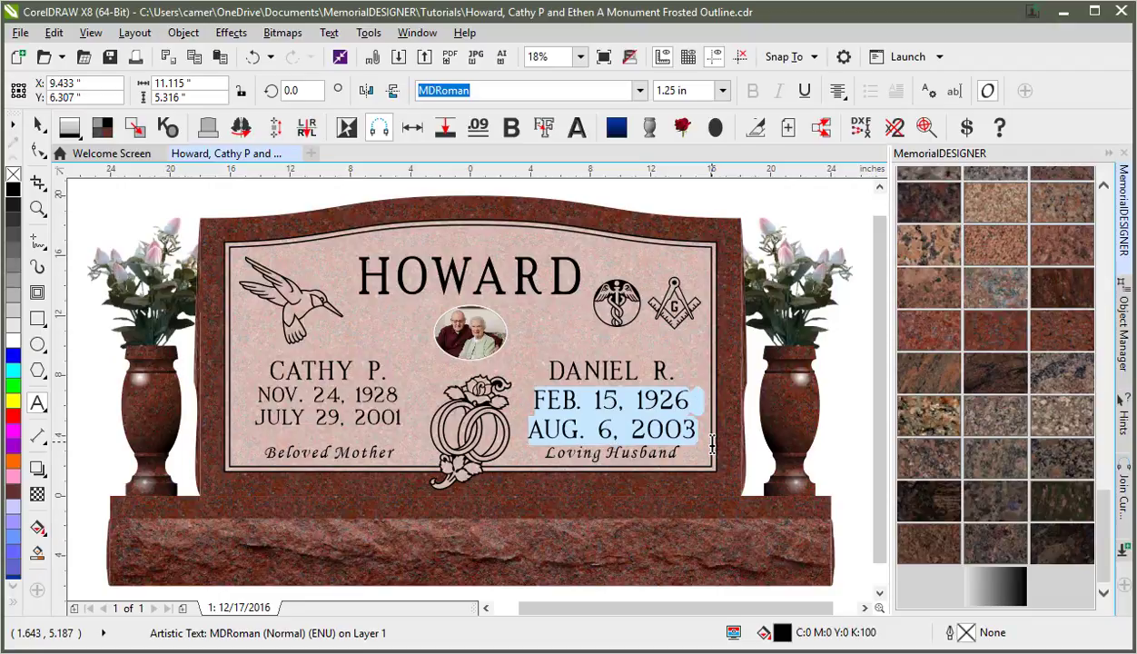
{"action": "key", "text": "ctrl+KP_2"}
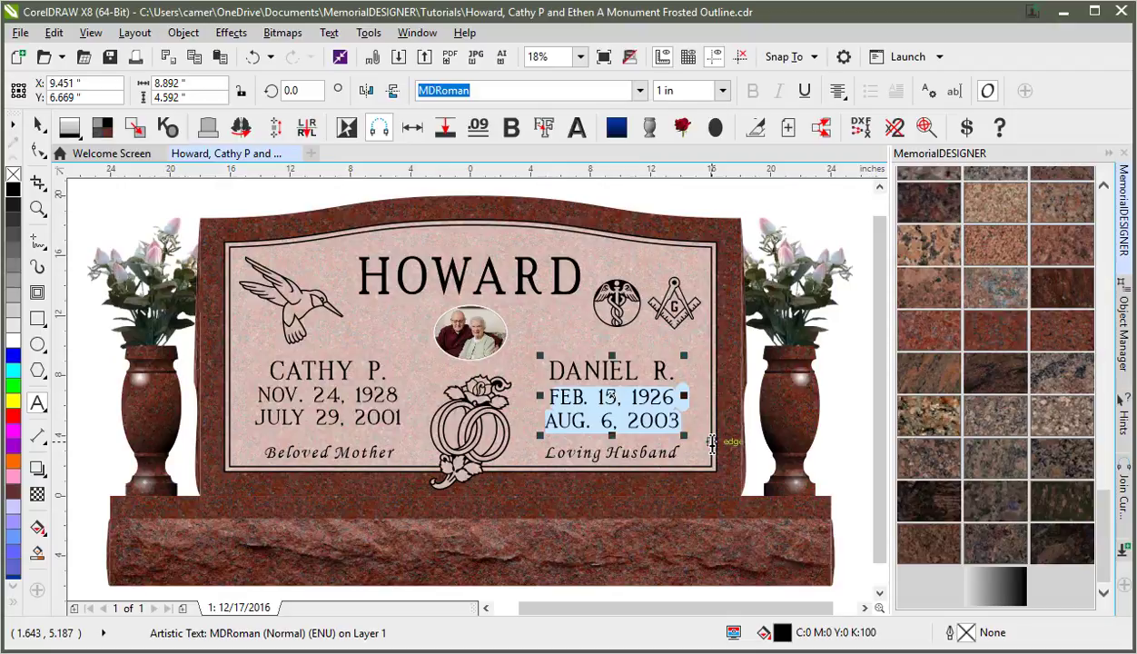
- Try larger and smaller text sizes on the two date lines, up past 1.5 in and down to 0.75 in, returning to 1 in
{"action": "key", "text": "ctrl+KP_8"}
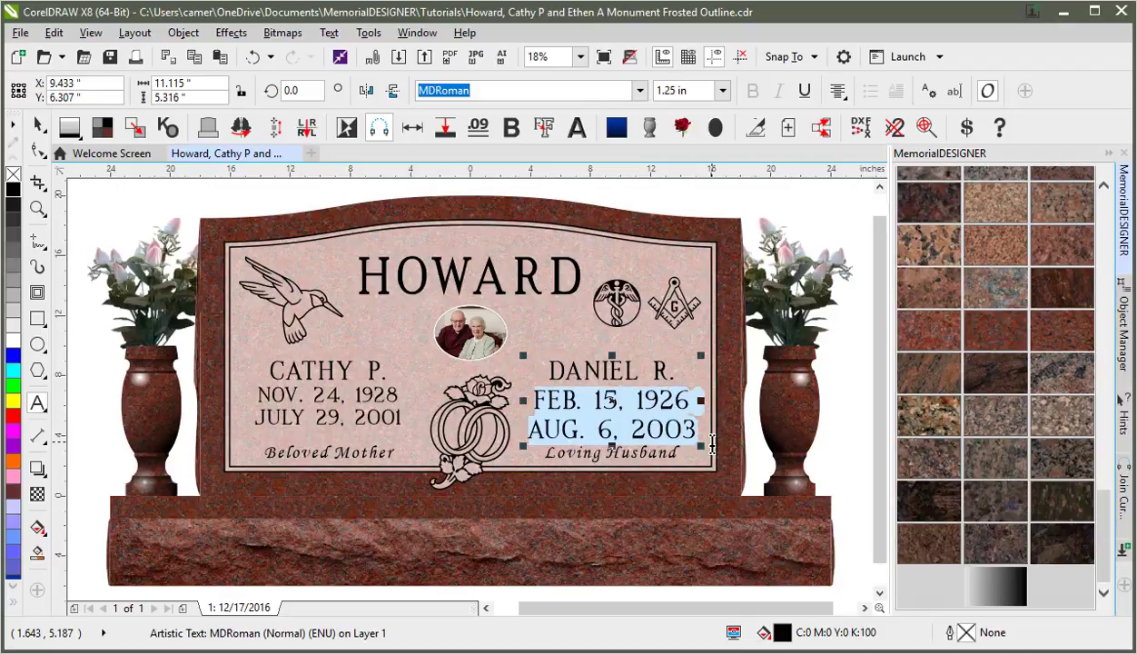
{"action": "key", "text": "ctrl+KP_8"}
{"action": "key", "text": "ctrl+KP_8"}
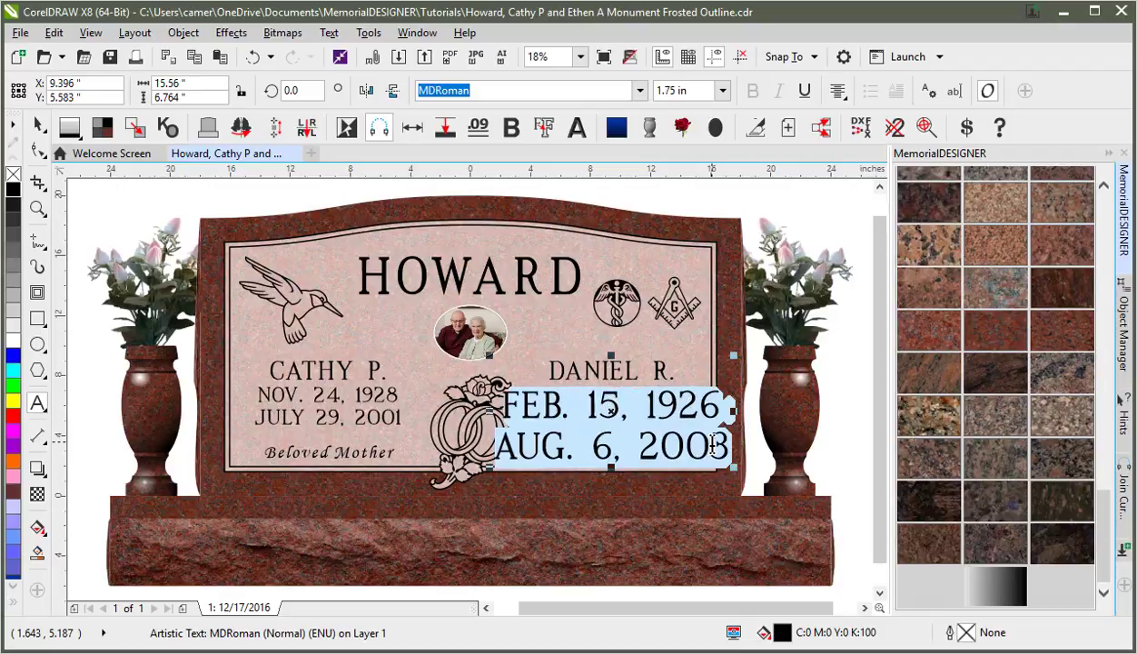
{"action": "key", "text": "ctrl+KP_8"}
{"action": "key", "text": "ctrl+KP_2"}
{"action": "key", "text": "ctrl+KP_2"}
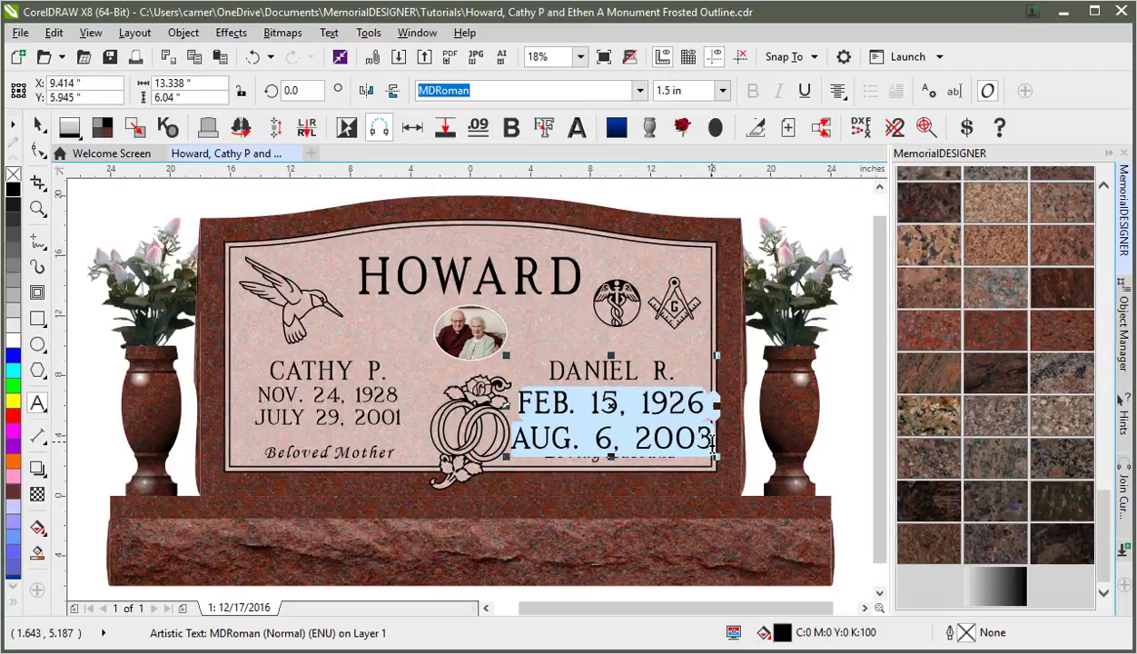
{"action": "key", "text": "ctrl+KP_2"}
{"action": "key", "text": "ctrl+KP_2"}
{"action": "key", "text": "ctrl+KP_2"}
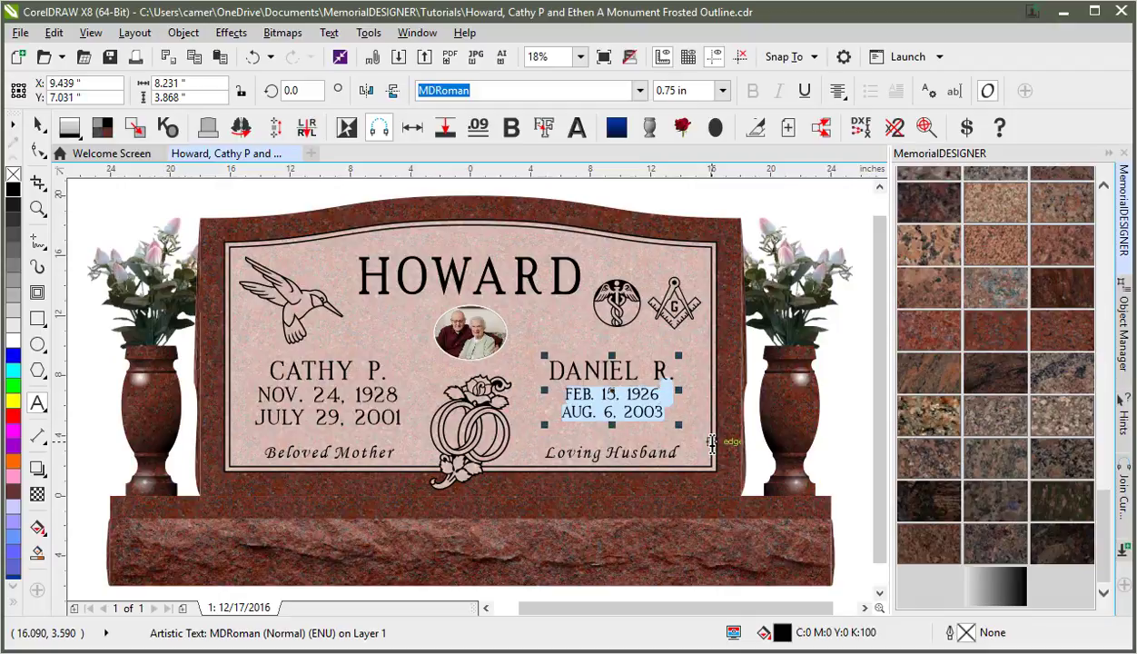
{"action": "key", "text": "ctrl+KP_8"}
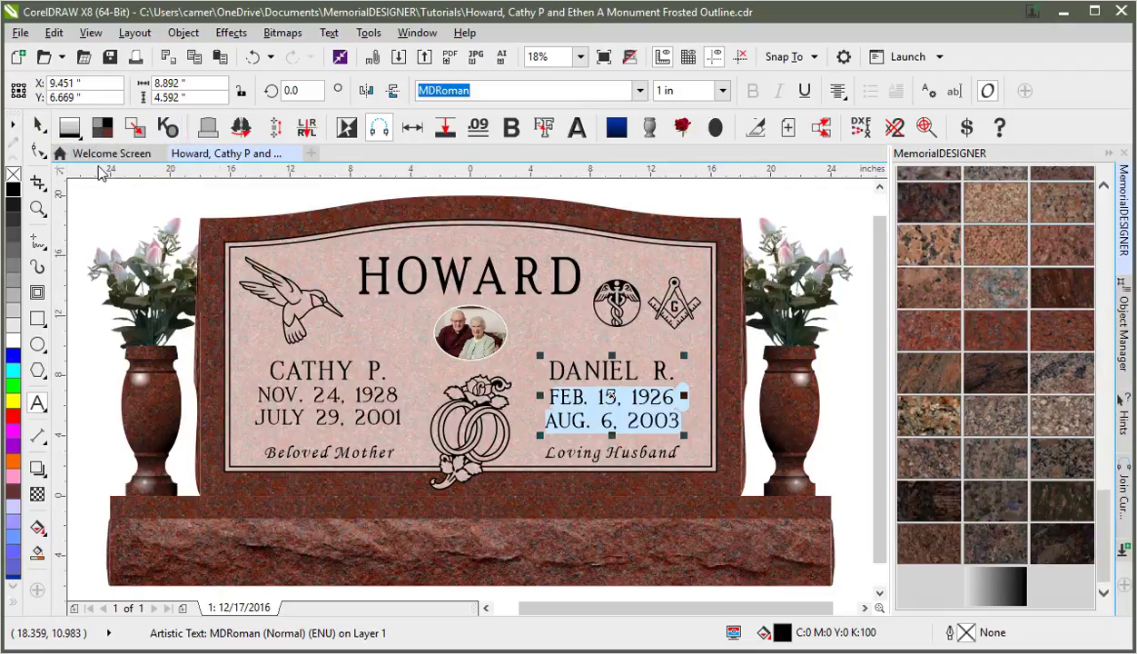
- Finish the text edit and space the husband's name and date lines vertically with 0.5 in between objects
{"action": "left_click", "coordinate": [40, 124]}
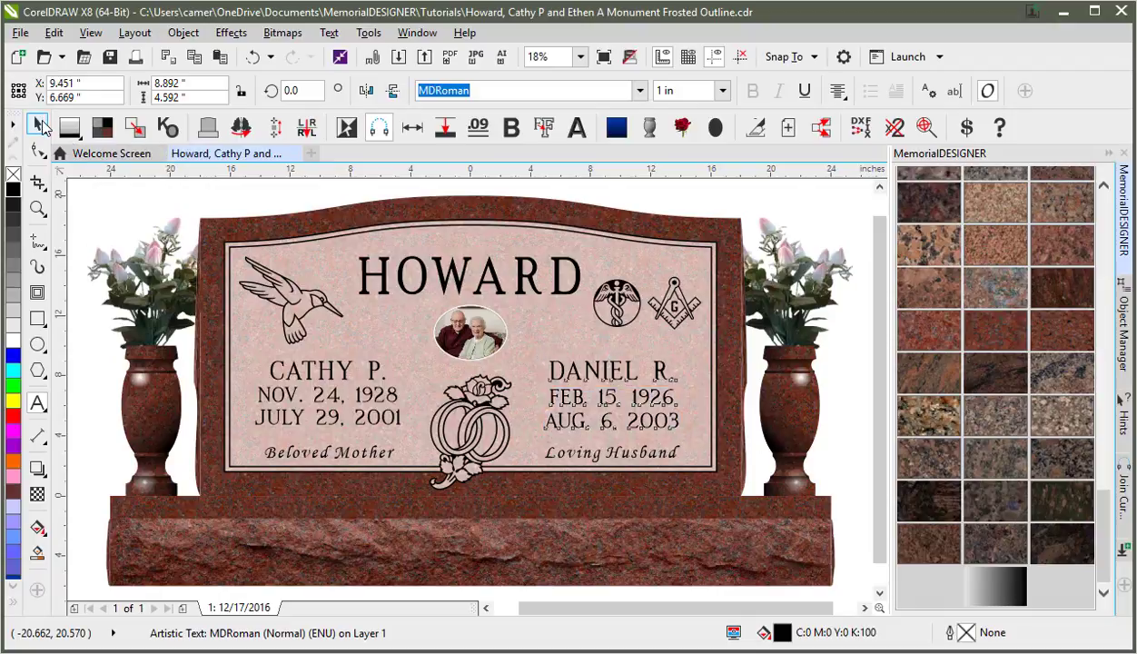
{"action": "left_click", "coordinate": [724, 210]}
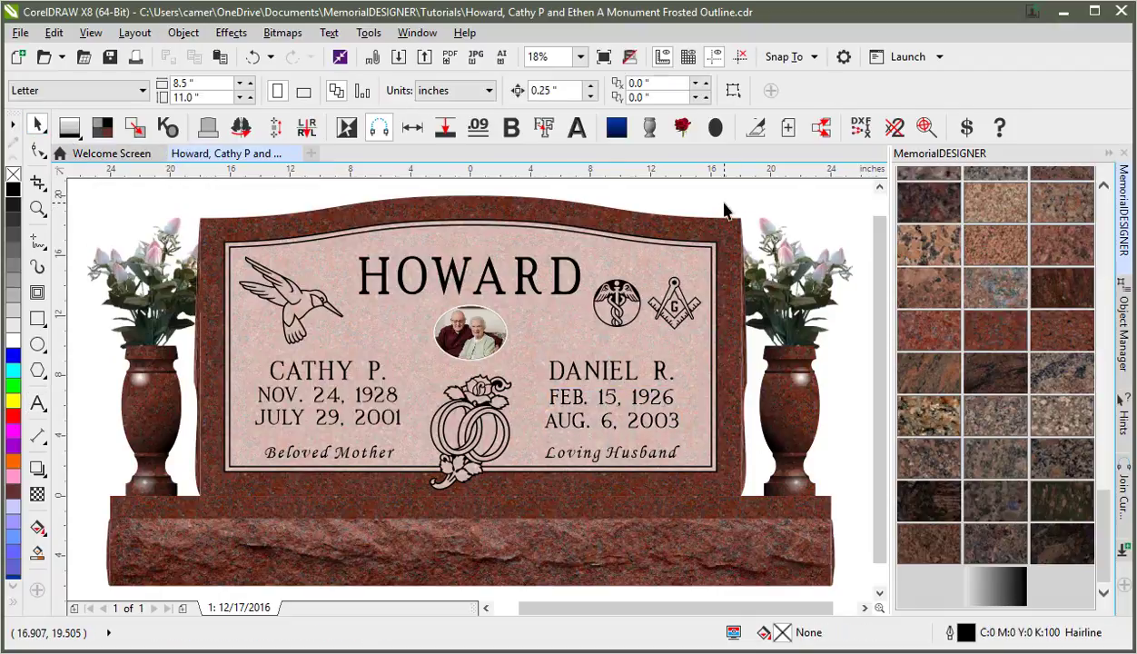
{"action": "left_click", "coordinate": [598, 382]}
{"action": "left_click_drag", "start_coordinate": [1101, 519], "coordinate": [1083, 300]}
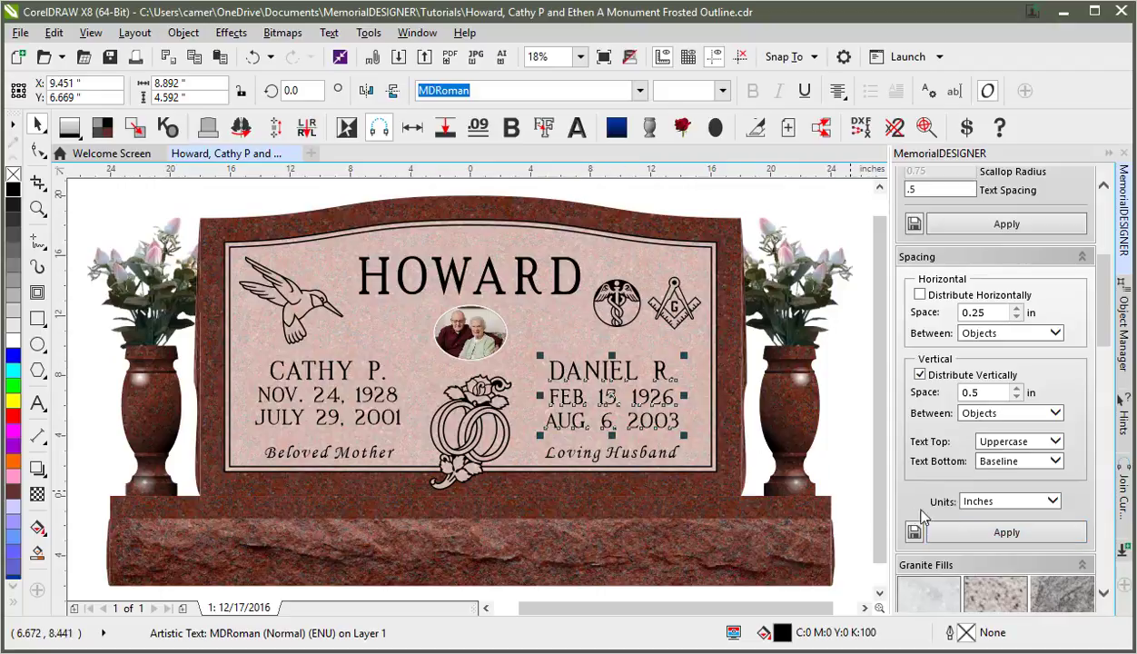
{"action": "left_click", "coordinate": [981, 534]}
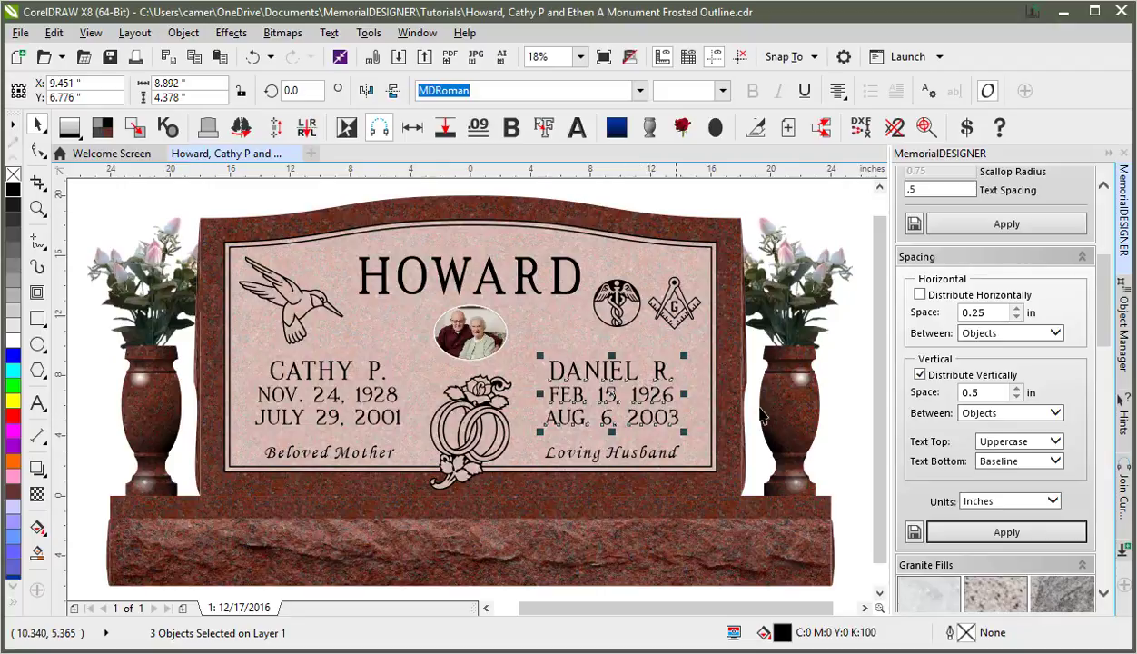
- Try distributing the husband's name and date lines horizontally instead of vertically, with 0.25 in between objects, and undo it
{"action": "left_click", "coordinate": [919, 295]}
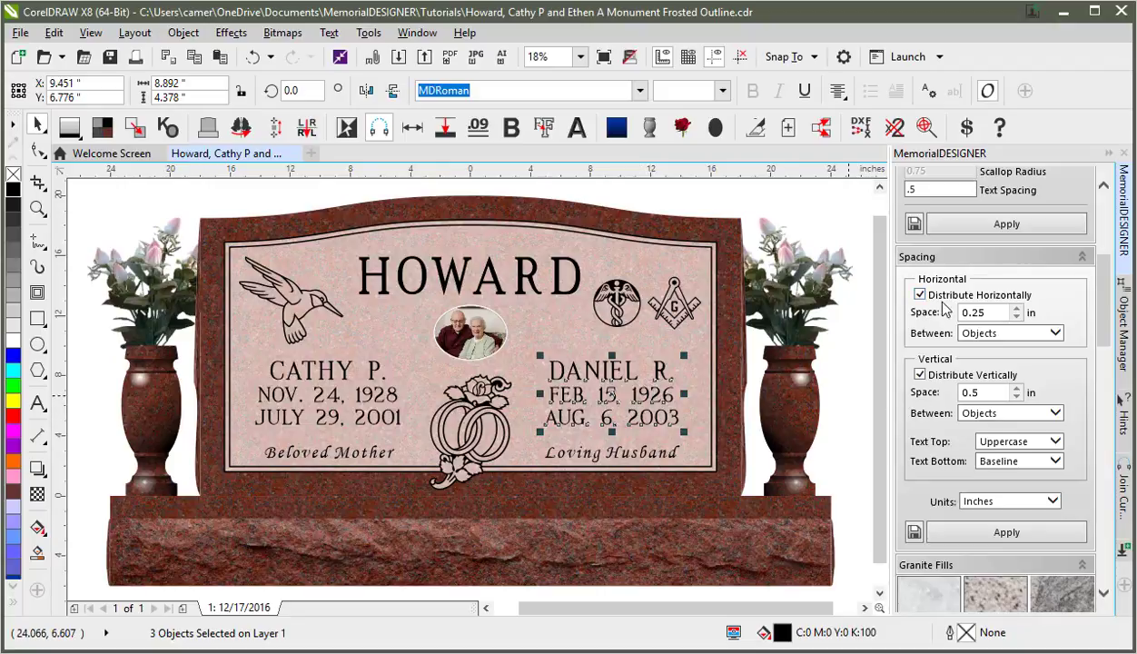
{"action": "left_click", "coordinate": [920, 374]}
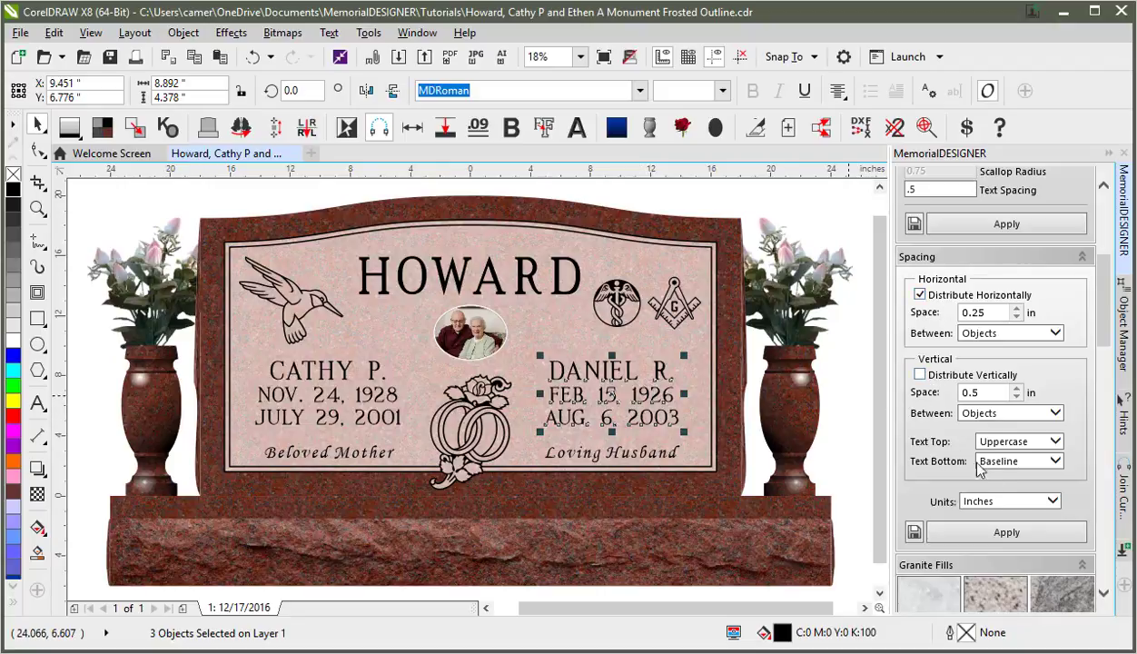
{"action": "left_click", "coordinate": [1006, 534]}
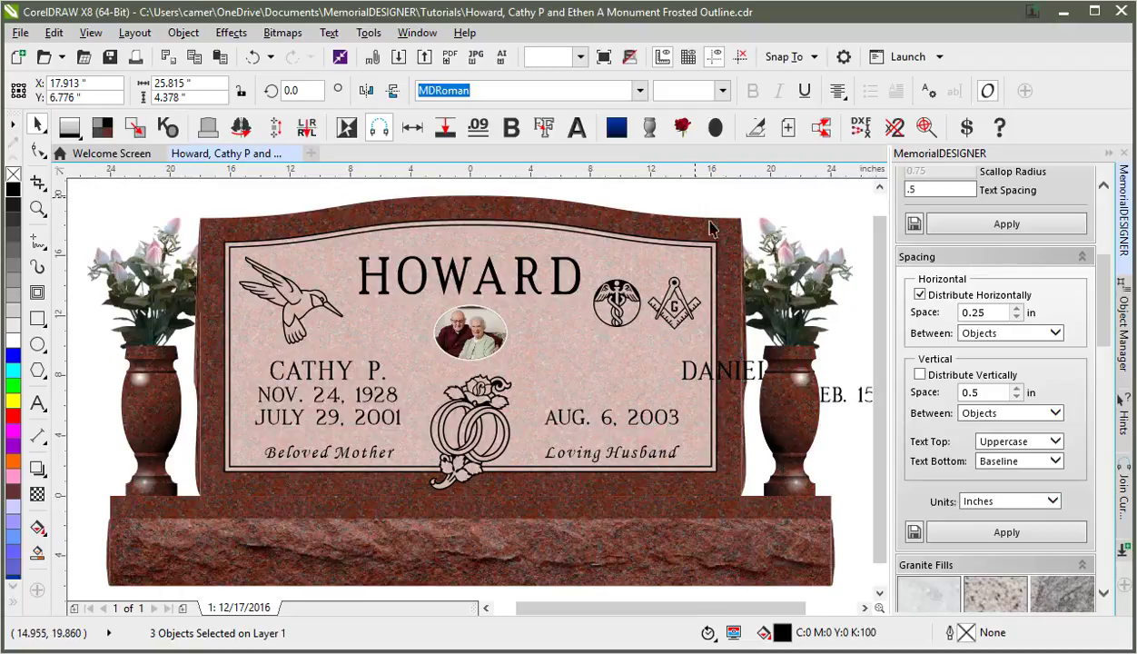
{"action": "key", "text": "ctrl+z"}
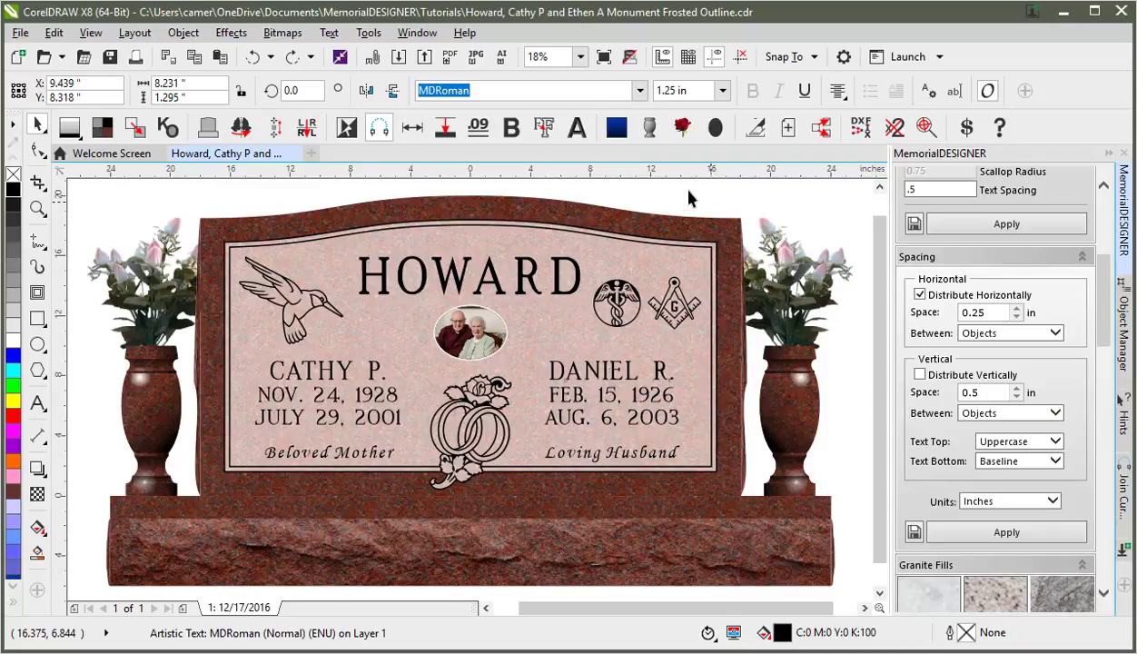
{"action": "left_click", "coordinate": [688, 198]}
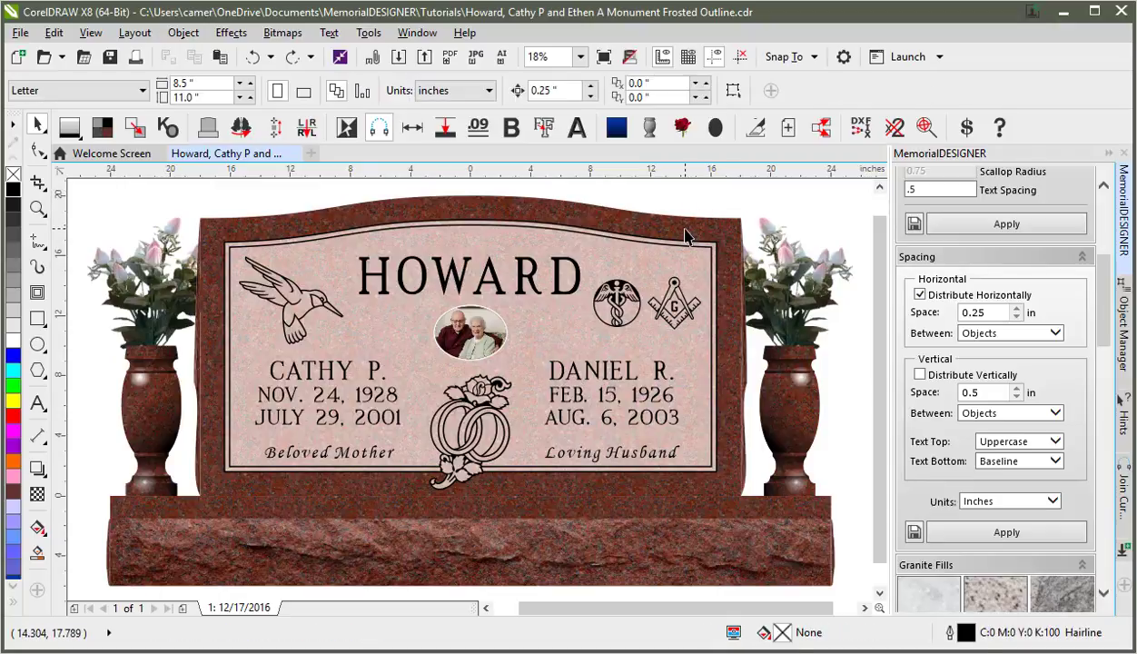
{"action": "left_click", "coordinate": [592, 374]}
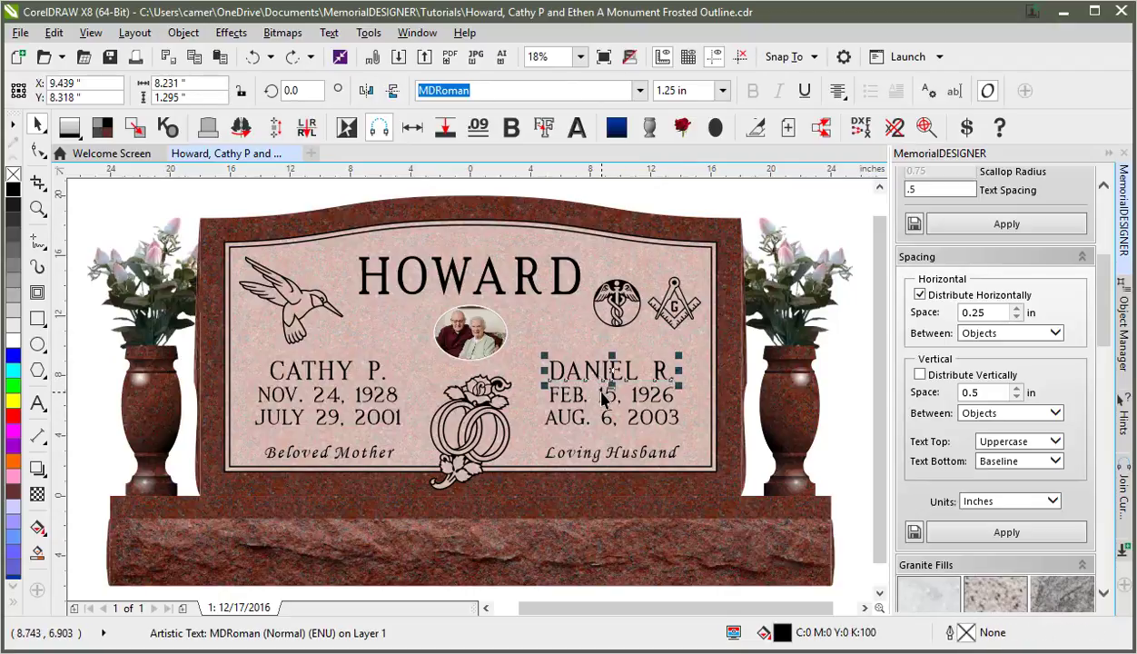
{"action": "left_click", "coordinate": [601, 397]}
{"action": "left_click", "coordinate": [606, 424]}
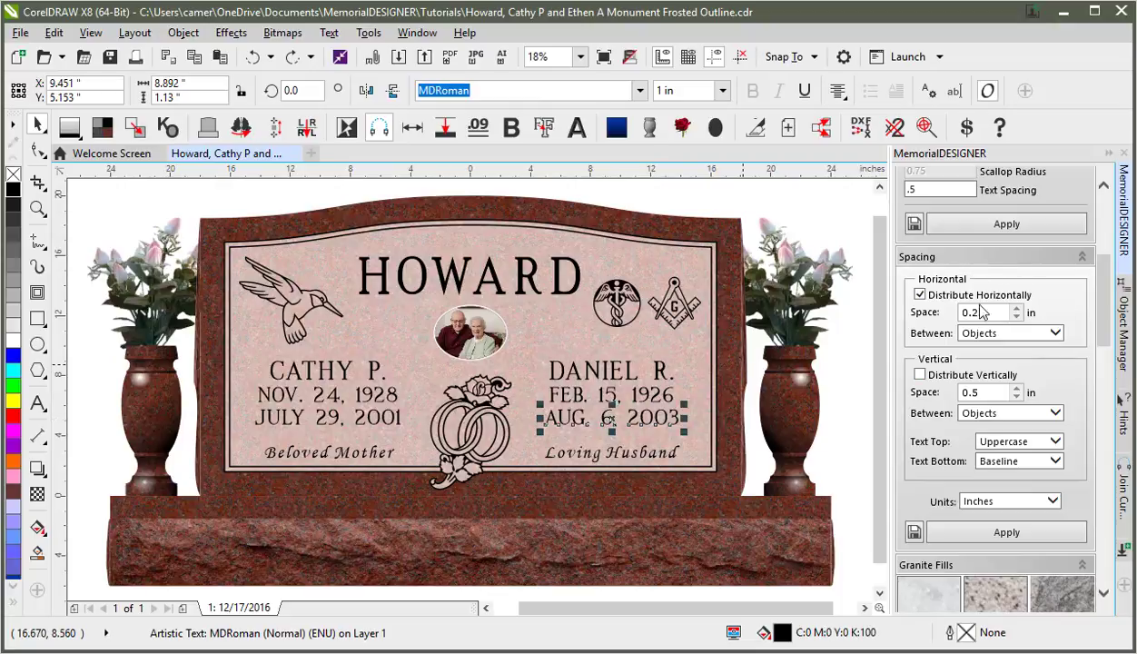
{"action": "type", "text": "5"}
{"action": "left_click", "coordinate": [994, 531]}
{"action": "left_click", "coordinate": [612, 396]}
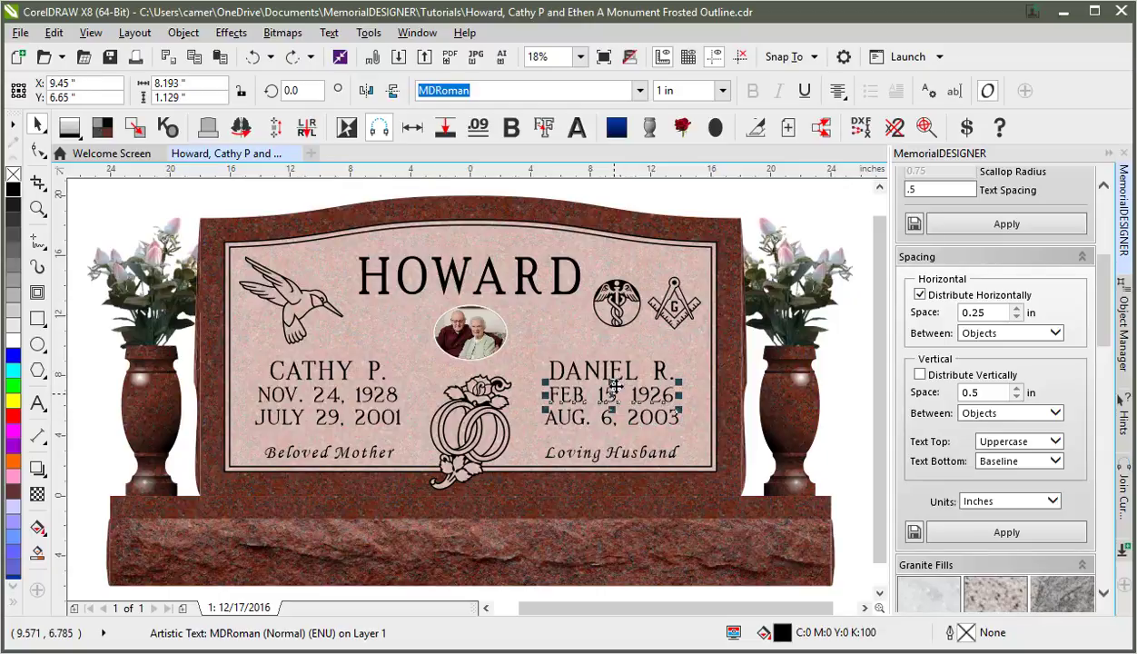
{"action": "left_click", "coordinate": [606, 373]}
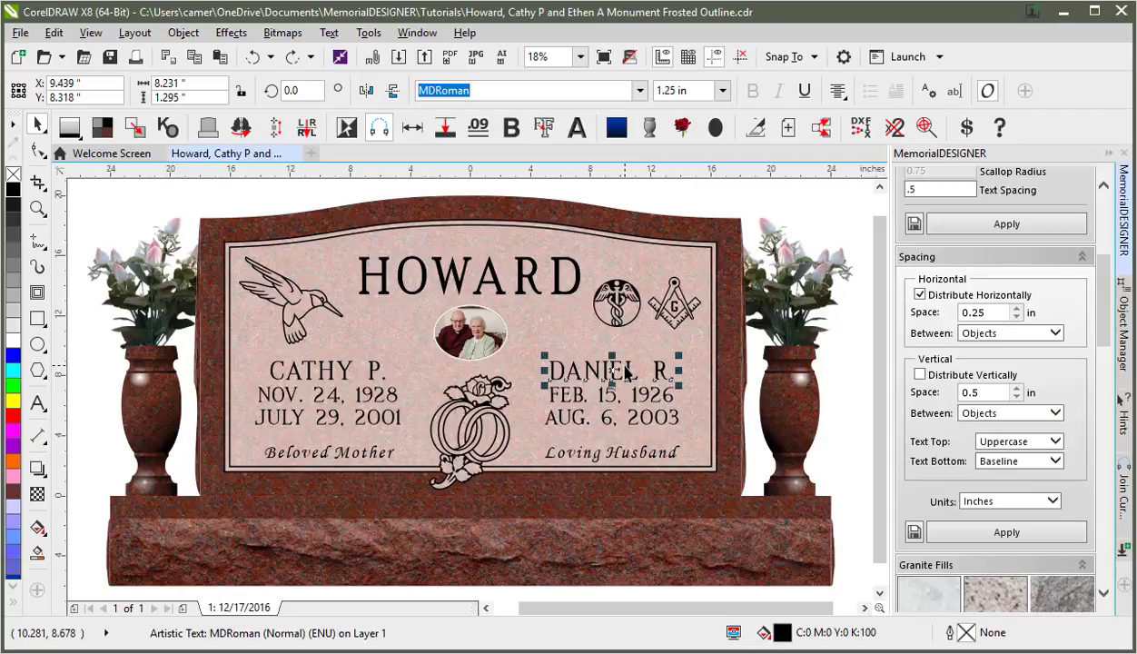
{"action": "left_click", "coordinate": [631, 198]}
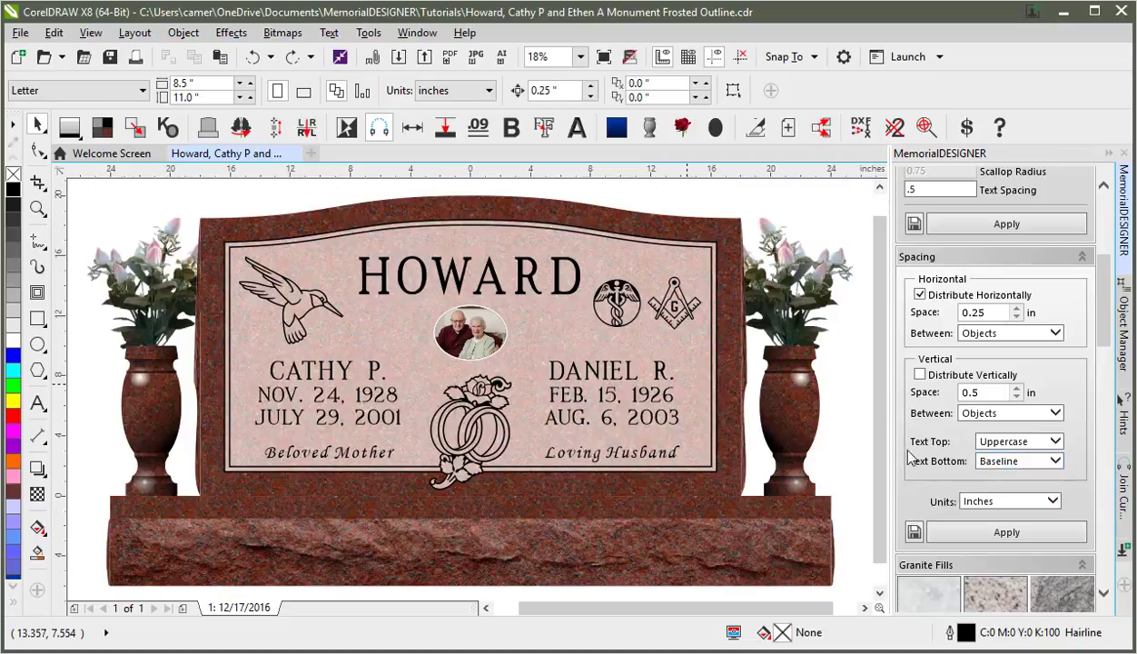
- Examine the vertical gap between the husband's two date lines up close, from the upper line's baseline to the uppercase tops below
{"action": "left_click", "coordinate": [37, 208]}
{"action": "left_click_drag", "start_coordinate": [526, 353], "coordinate": [679, 434]}
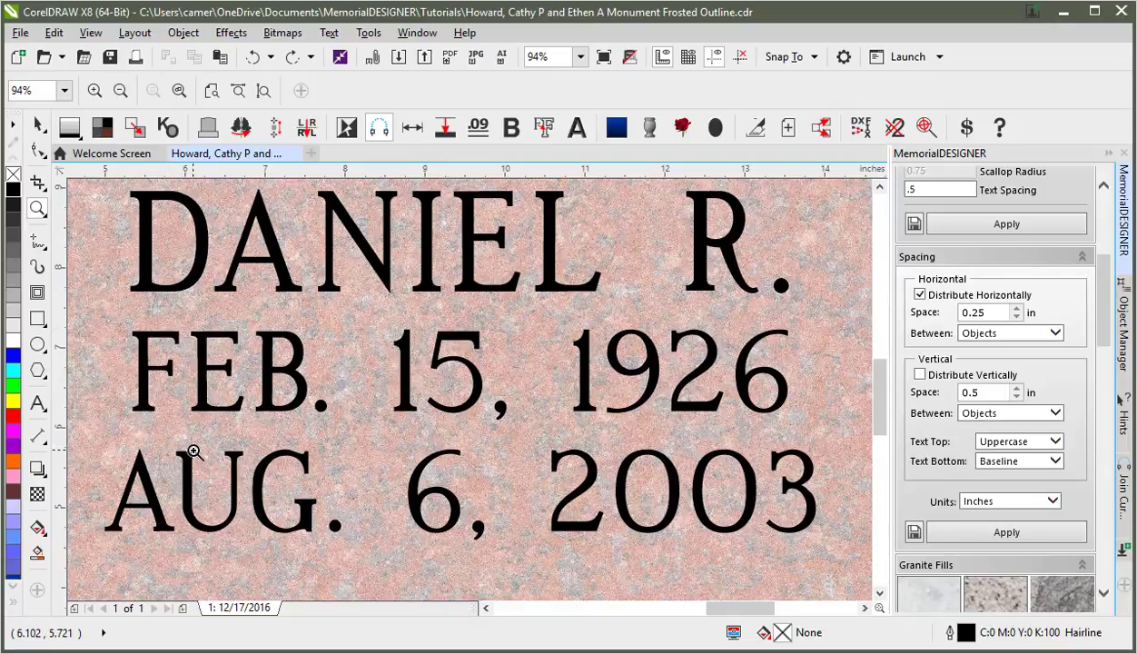
{"action": "left_click_drag", "start_coordinate": [161, 368], "coordinate": [515, 501]}
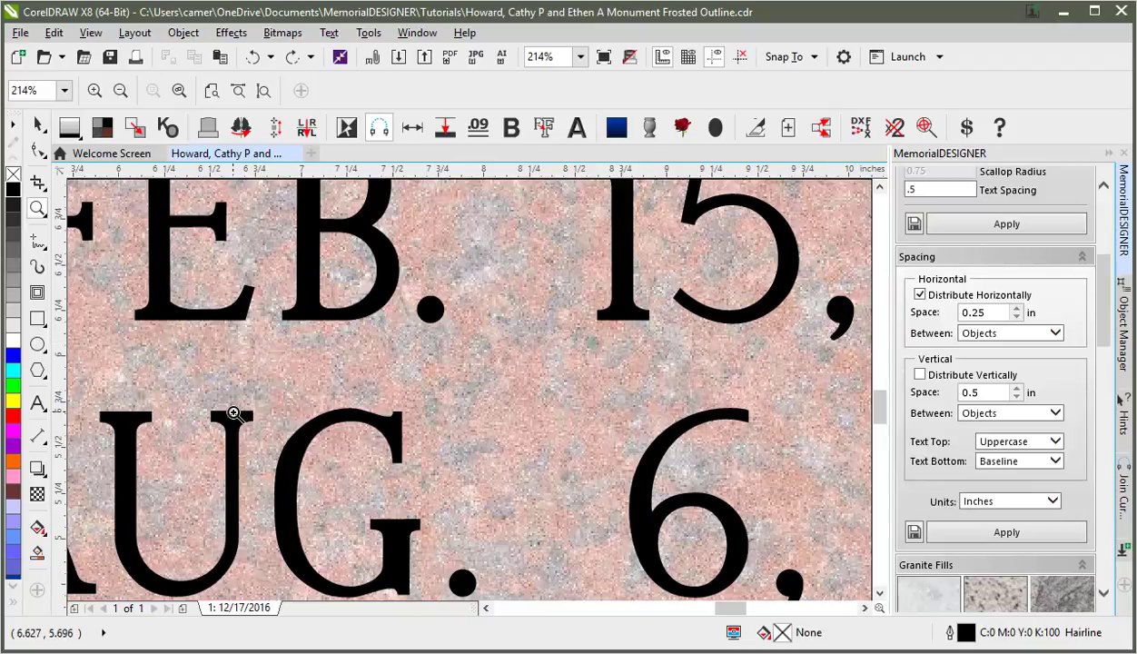
{"action": "right_click", "coordinate": [515, 340]}
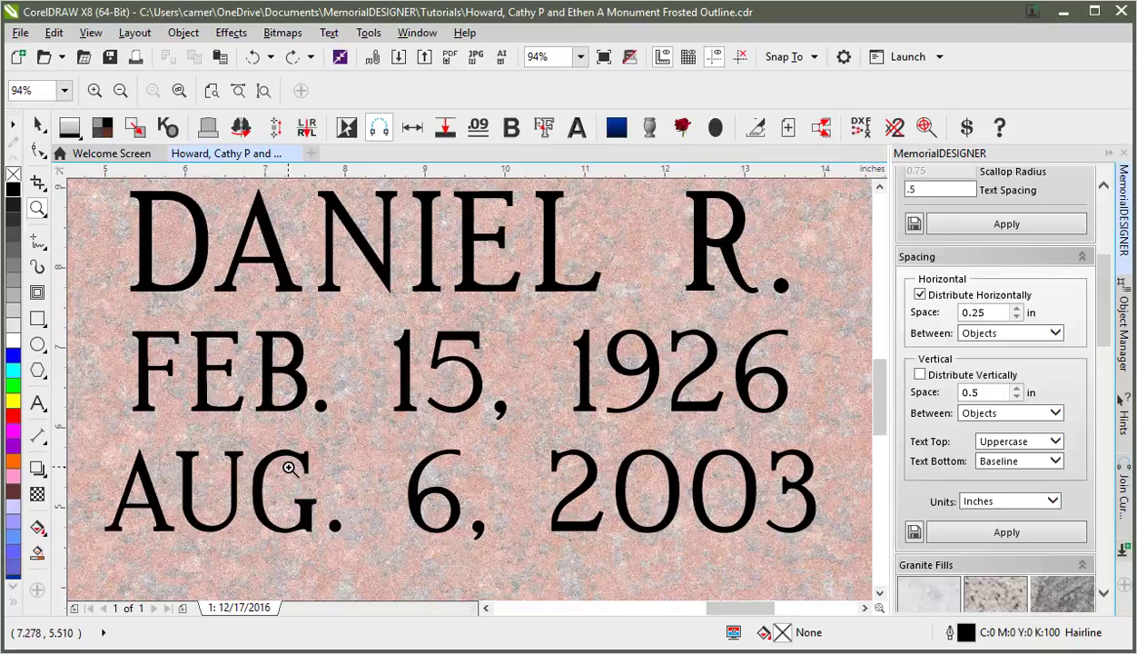
{"action": "scroll", "coordinate": [401, 413], "scroll_direction": "down", "scroll_amount": 5}
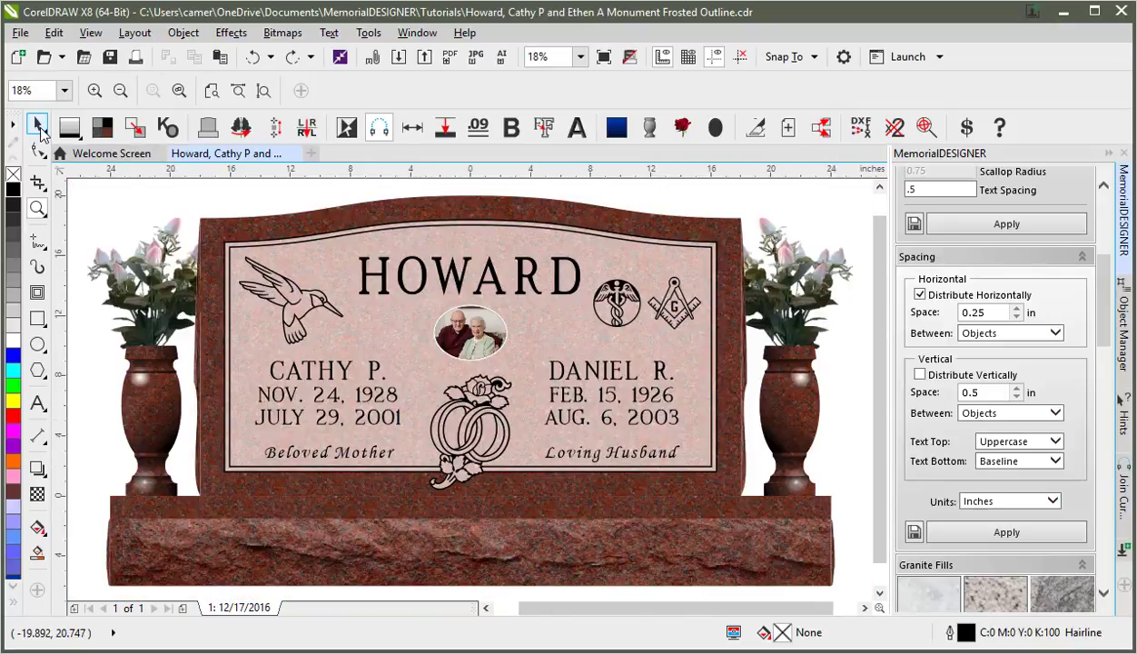